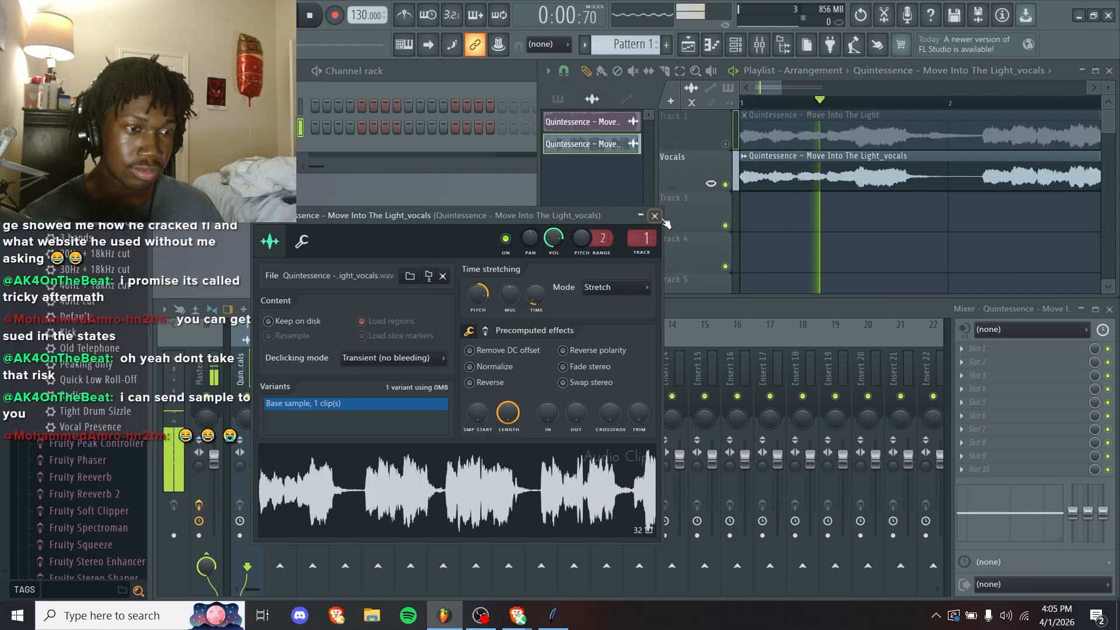
# - Load Fruity Parametric EQ 2 on the vocals mixer track and apply its 40Hz + 18kHz cut preset
pyautogui.click(655, 215)
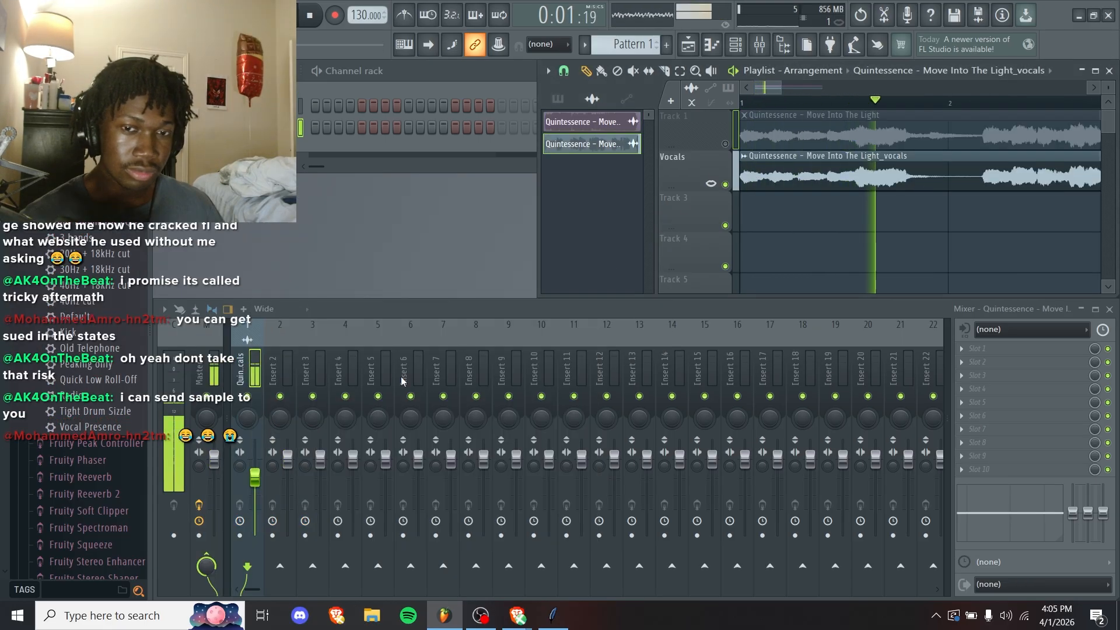
pyautogui.click(1011, 356)
pyautogui.click(642, 25)
pyautogui.doubleClick(483, 118)
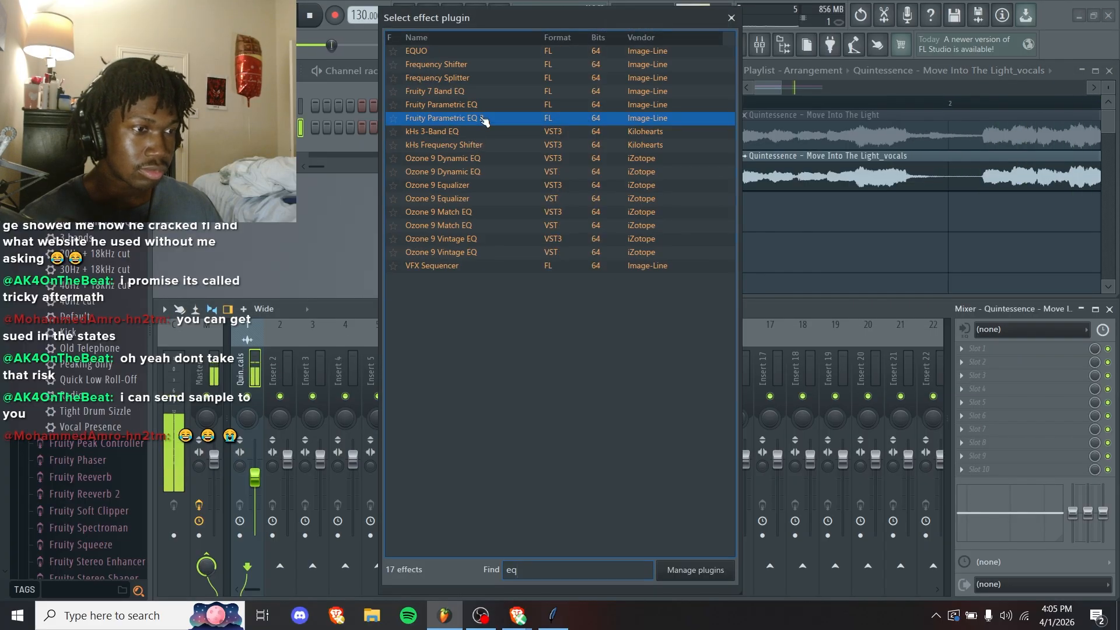
pyautogui.click(621, 161)
pyautogui.click(655, 206)
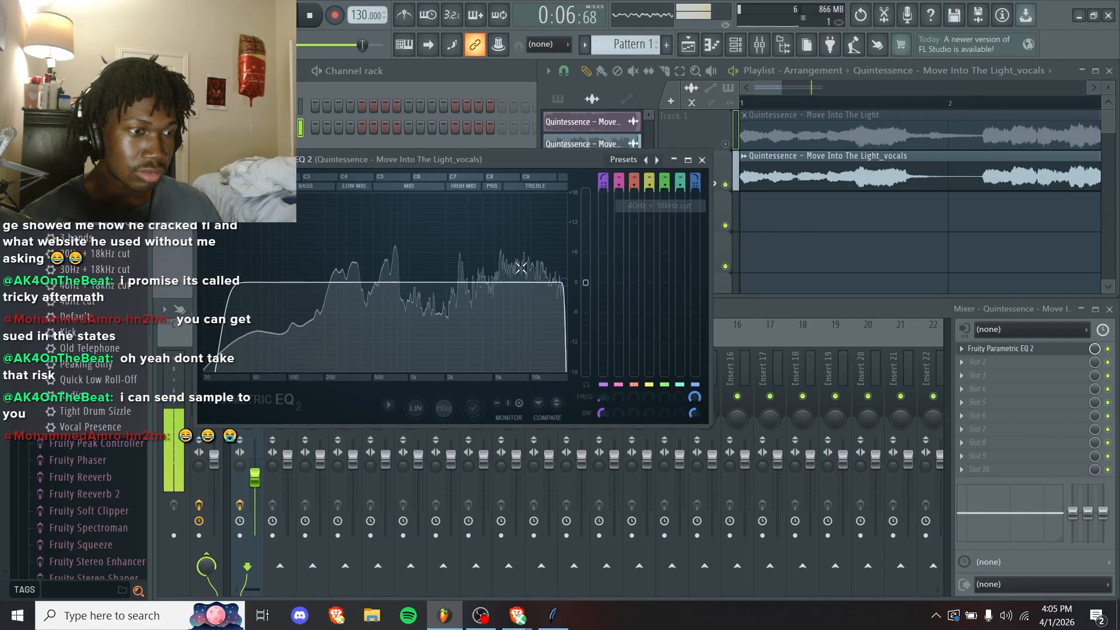
# - Adjust the vocal EQ's treble band and shift its low-end cut to a higher frequency while auditioning the sample
pyautogui.moveTo(520, 266); pyautogui.dragTo(516, 284)
pyautogui.press('space')
pyautogui.press('space')
pyautogui.moveTo(263, 284); pyautogui.dragTo(347, 282)
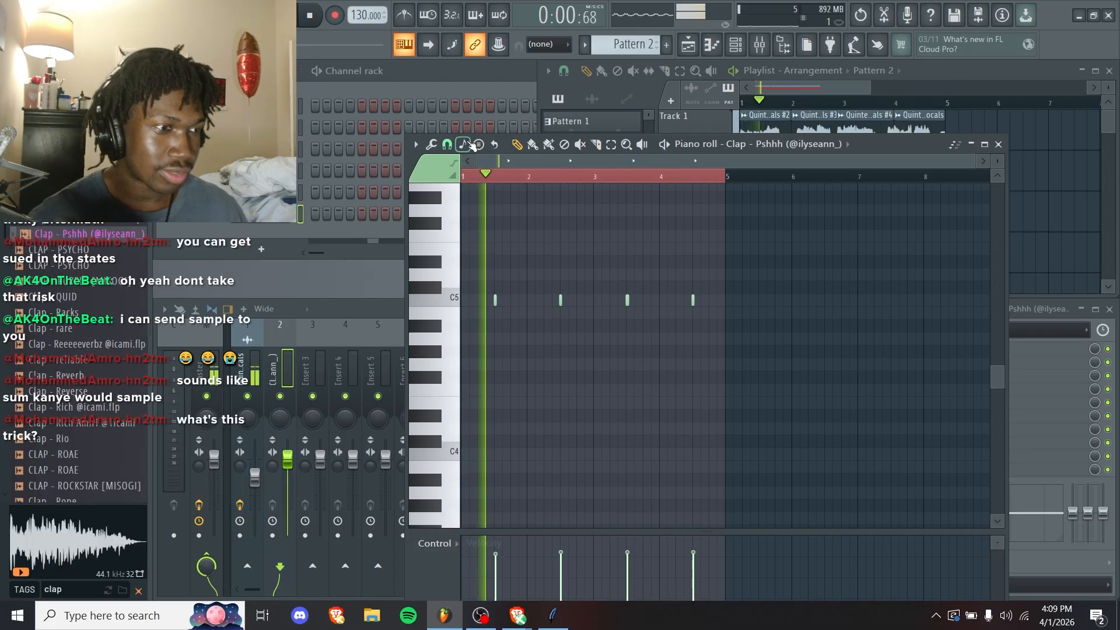
# - Set the clap piano roll's snap to 1/2 beat and close the piano roll
pyautogui.click(447, 144)
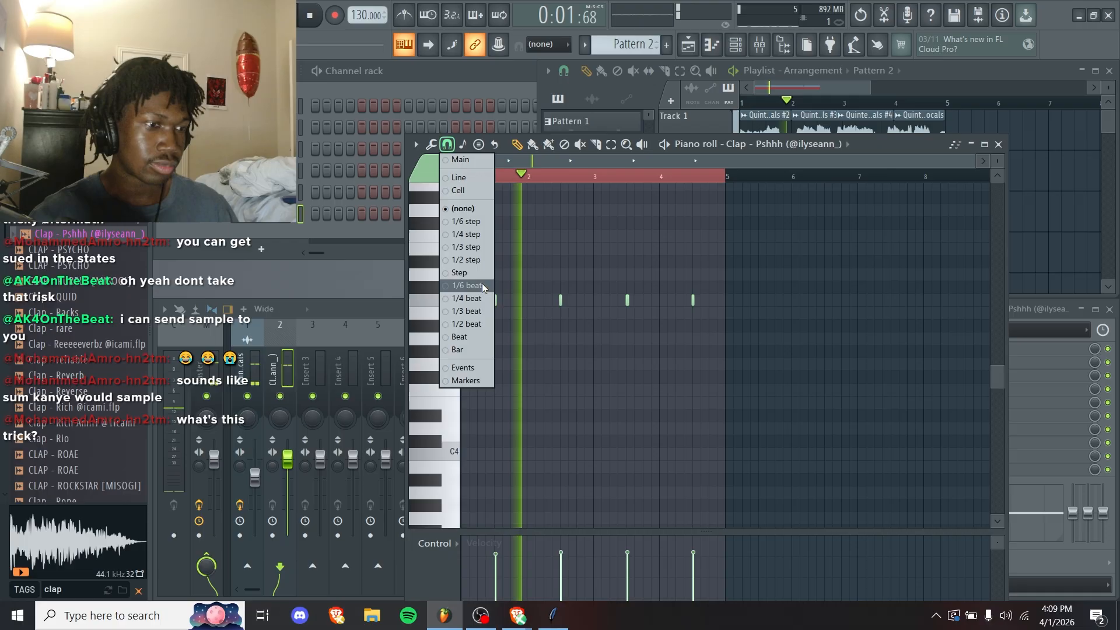
pyautogui.click(468, 323)
pyautogui.click(998, 144)
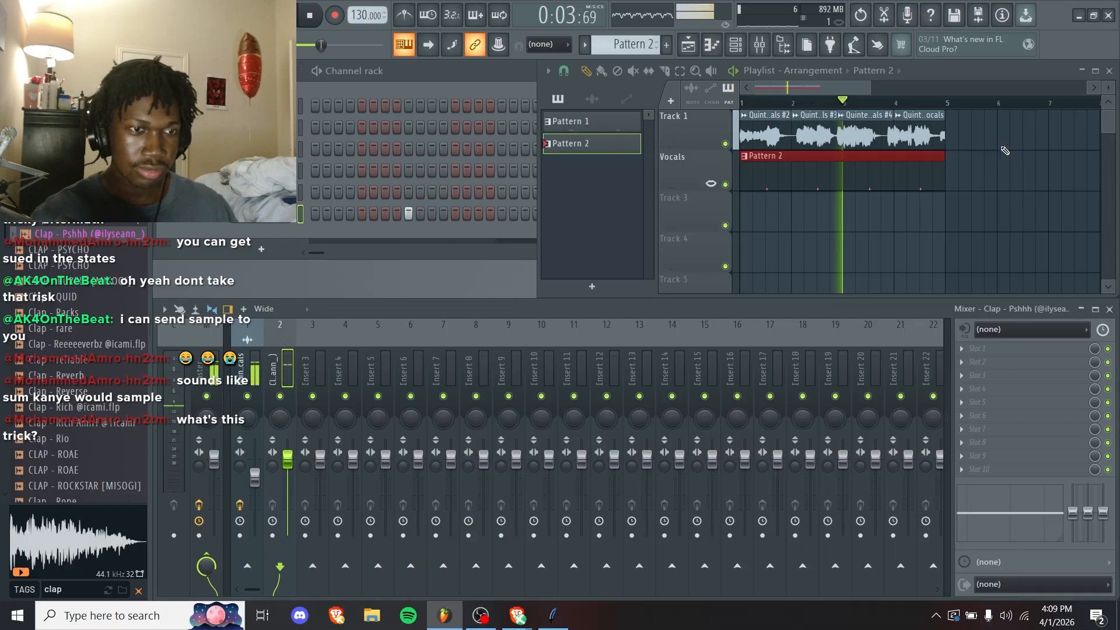
pyautogui.click(878, 254)
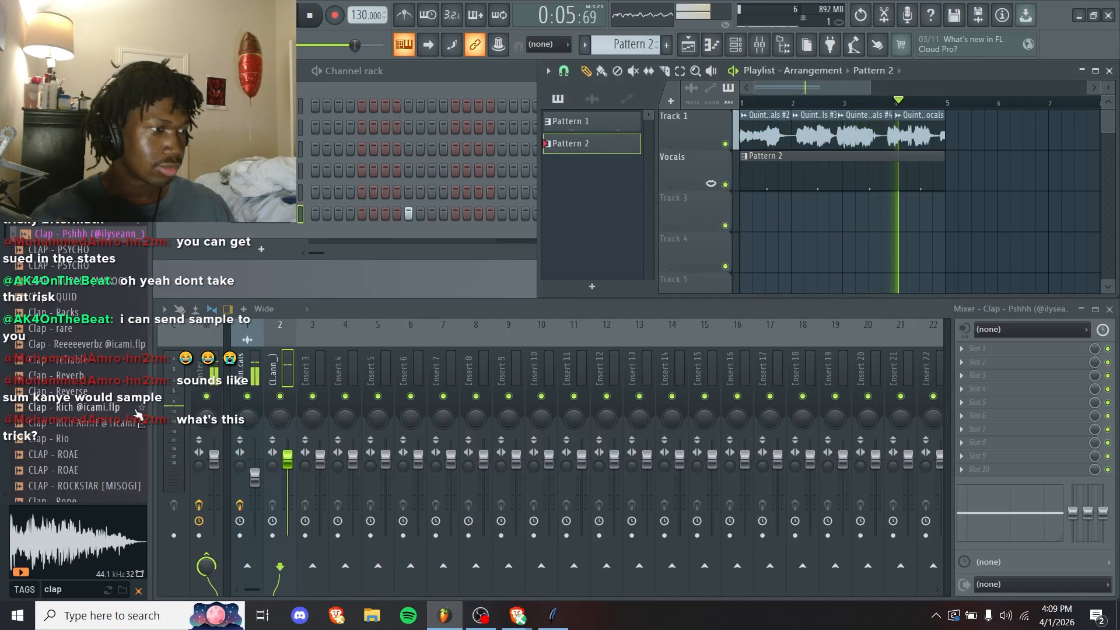
pyautogui.scroll(15, 139, 413)
pyautogui.hotkey('ctrl', 'z')
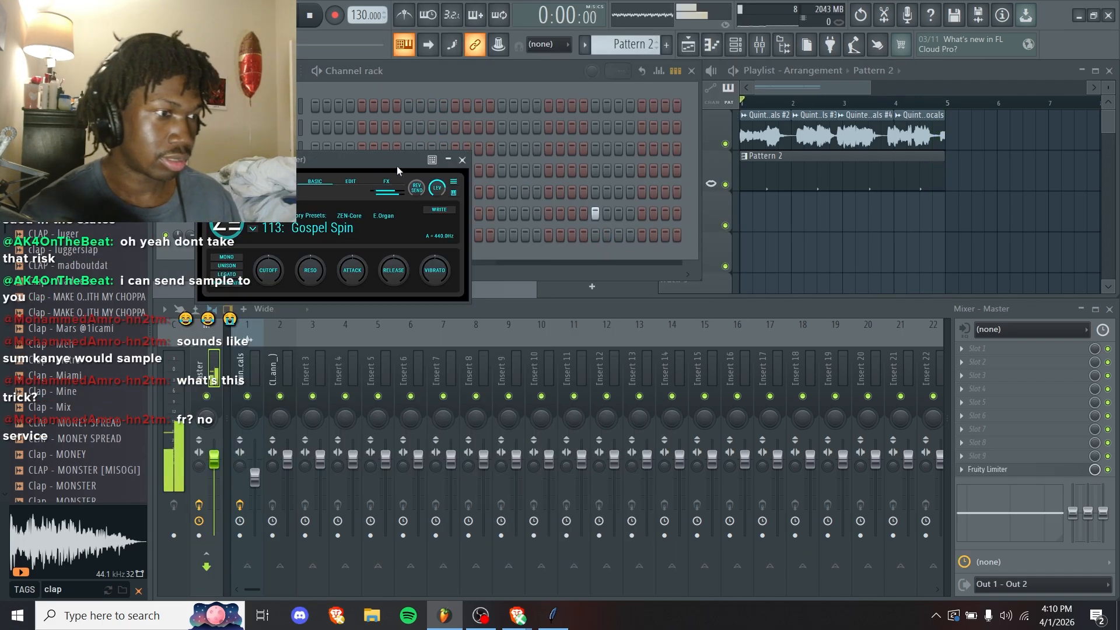
# - In the ZENOLOGY piano roll, trim the D5 note to one bar and move the A#4 note to A4 at bar 3
pyautogui.click(463, 161)
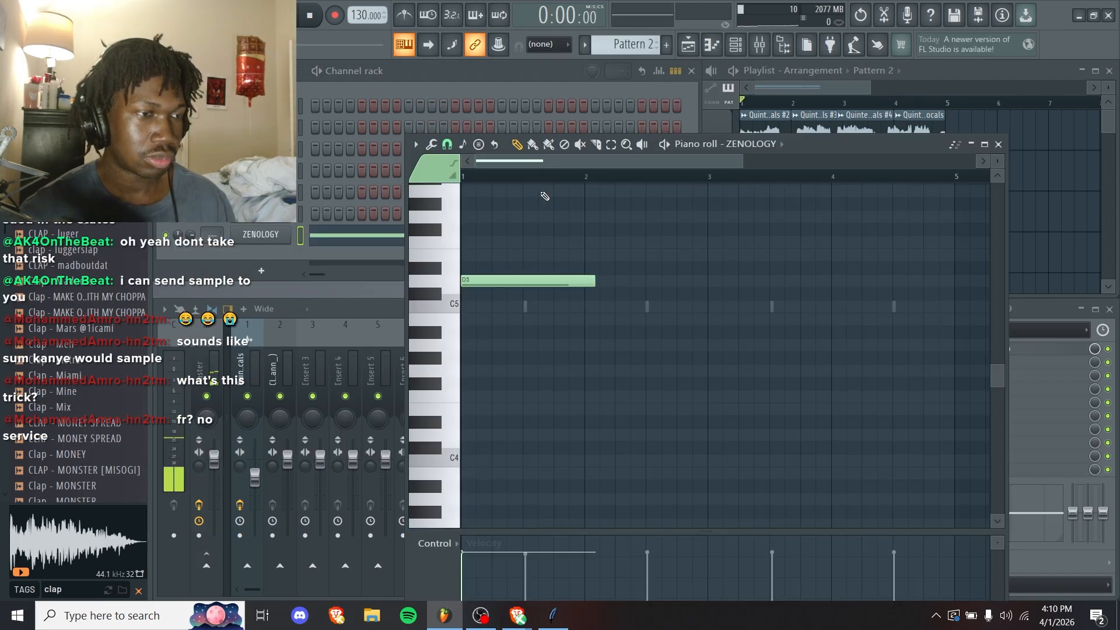
pyautogui.click(414, 39)
pyautogui.moveTo(593, 296); pyautogui.dragTo(582, 328)
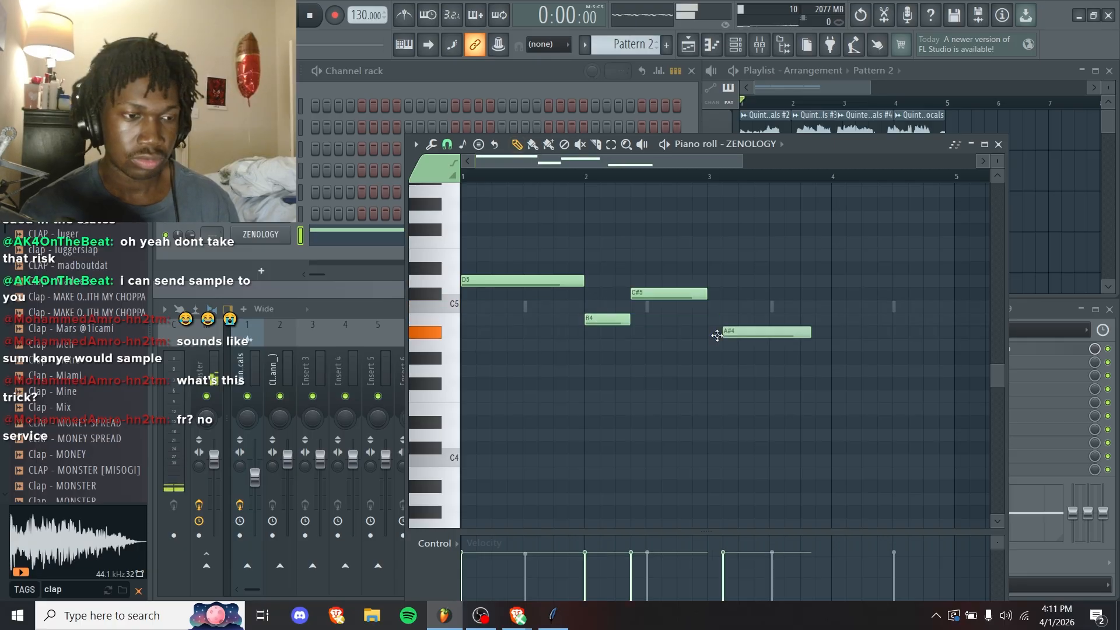
pyautogui.moveTo(717, 335); pyautogui.dragTo(705, 352)
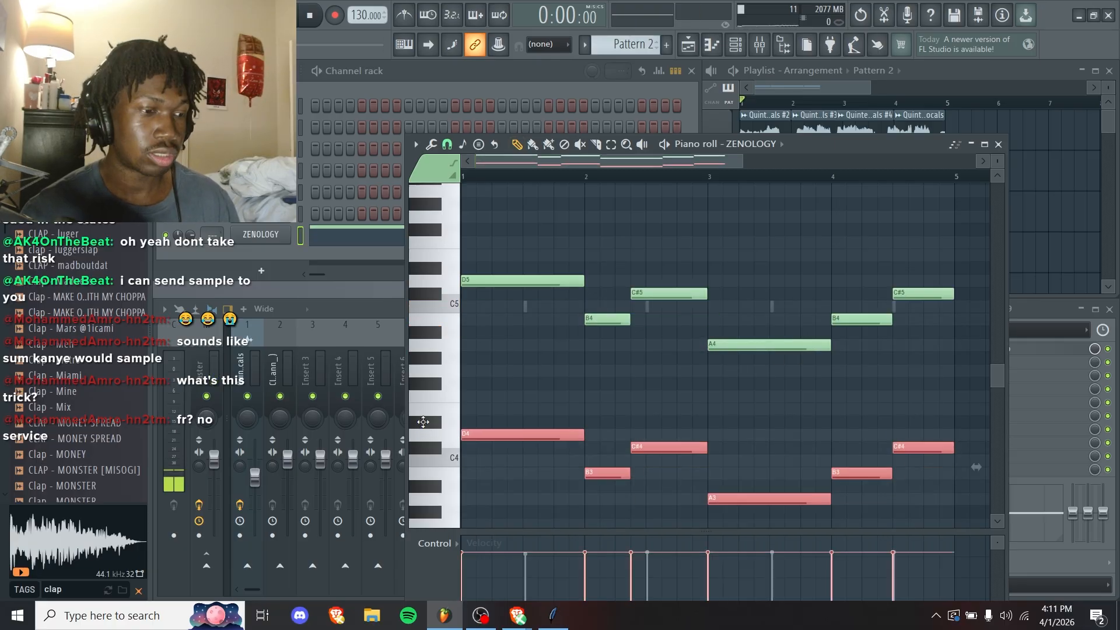
# - Try a duplicated lower voice starting on C4 beneath the chords and delete its notes
pyautogui.moveTo(510, 417); pyautogui.dragTo(509, 461)
pyautogui.press('space')
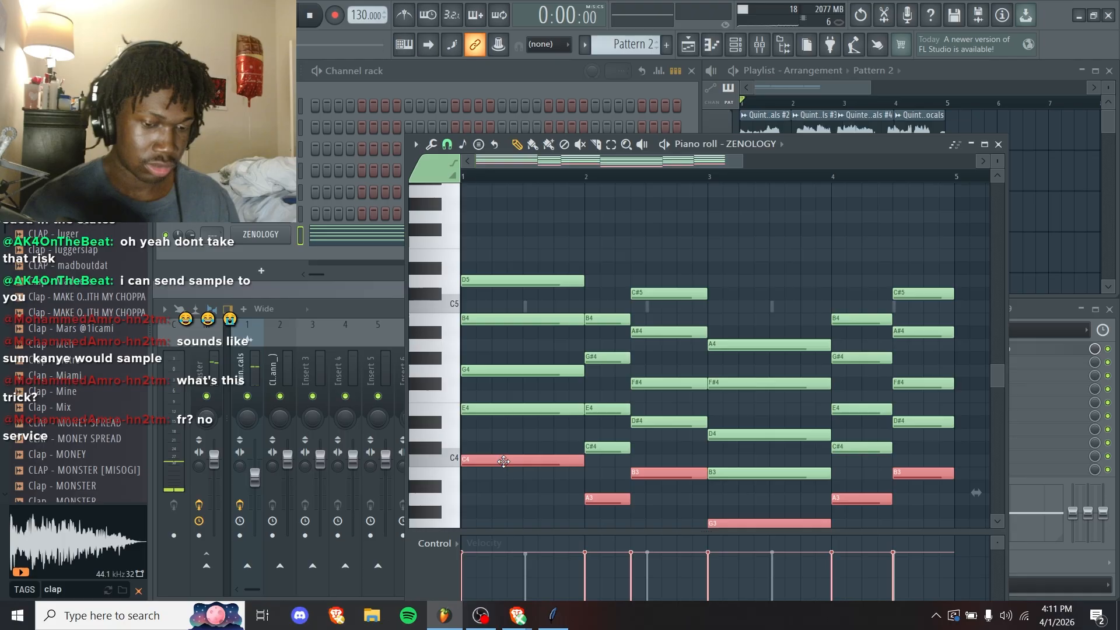
pyautogui.press('Delete')
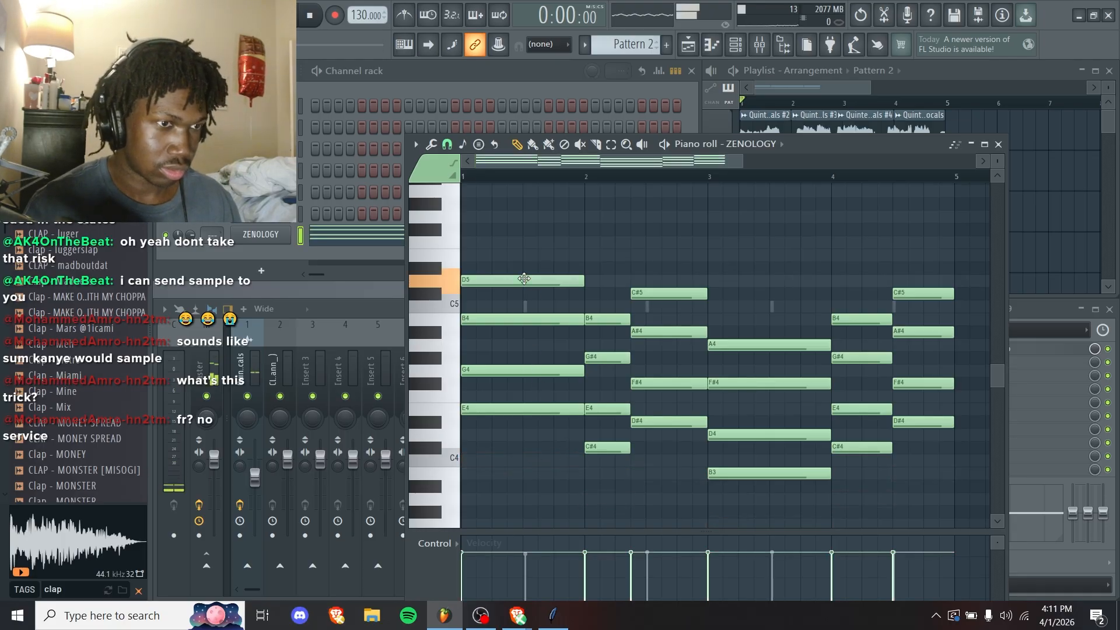
# - Play back the ZENOLOGY chord progression to hear it against the vocal sample
pyautogui.scroll(-2, 528, 357)
pyautogui.press('space')
pyautogui.press('space')
pyautogui.scroll(3, 528, 357)
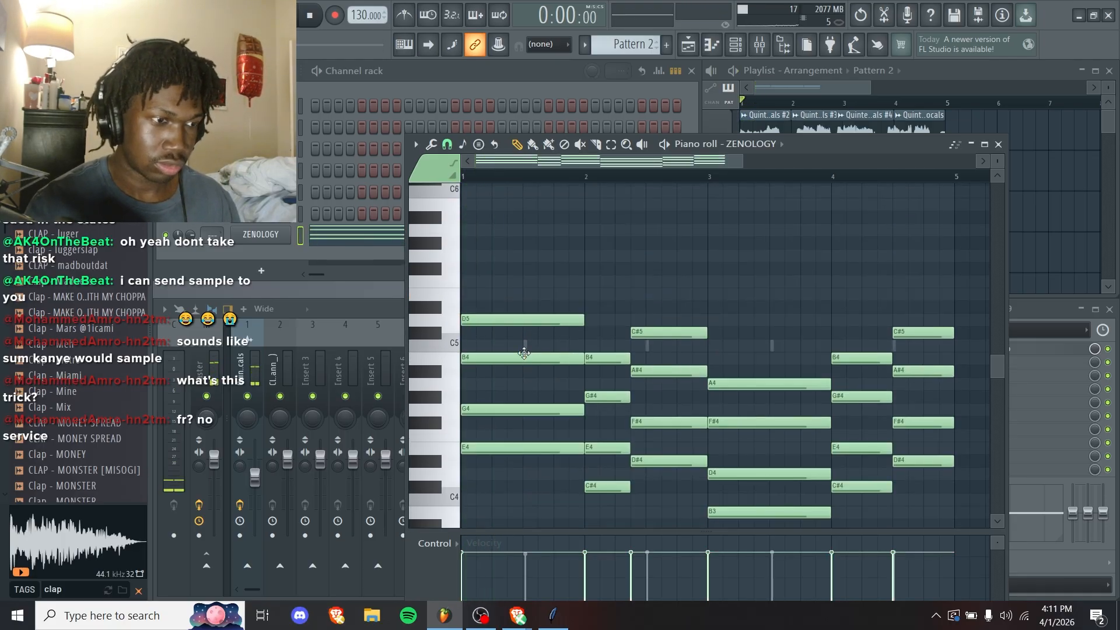
pyautogui.press('space')
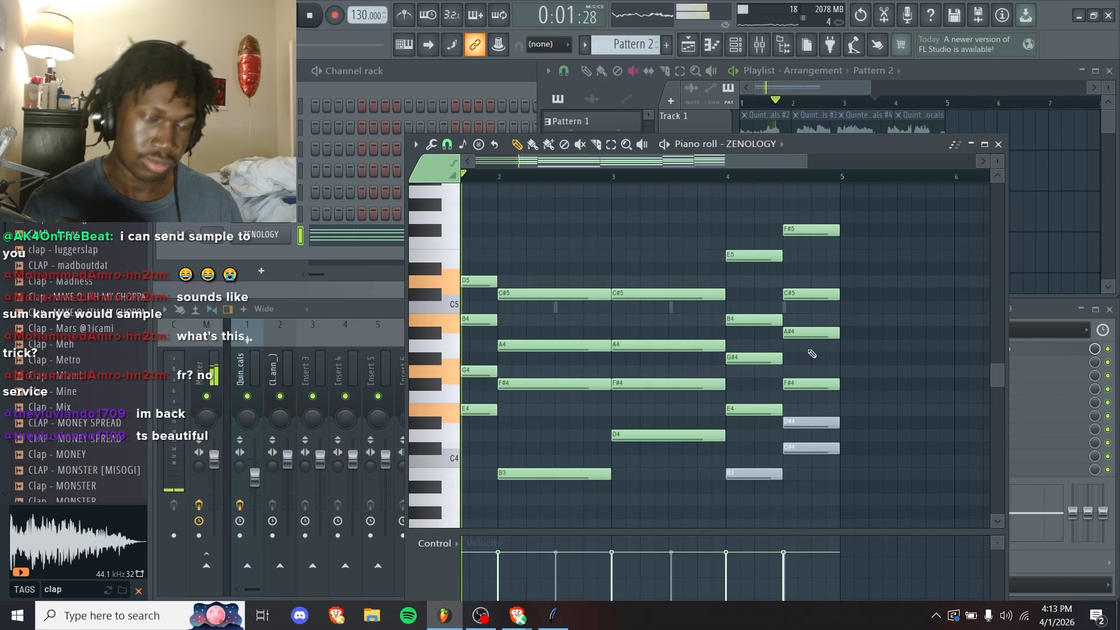
# - Try a G#4 note in the chord on the second half of bar 4
pyautogui.moveTo(753, 285)
pyautogui.mouseDown()
pyautogui.moveTo(830, 307)
pyautogui.moveTo(770, 285)
pyautogui.mouseUp()
pyautogui.scroll(2, 815, 384)
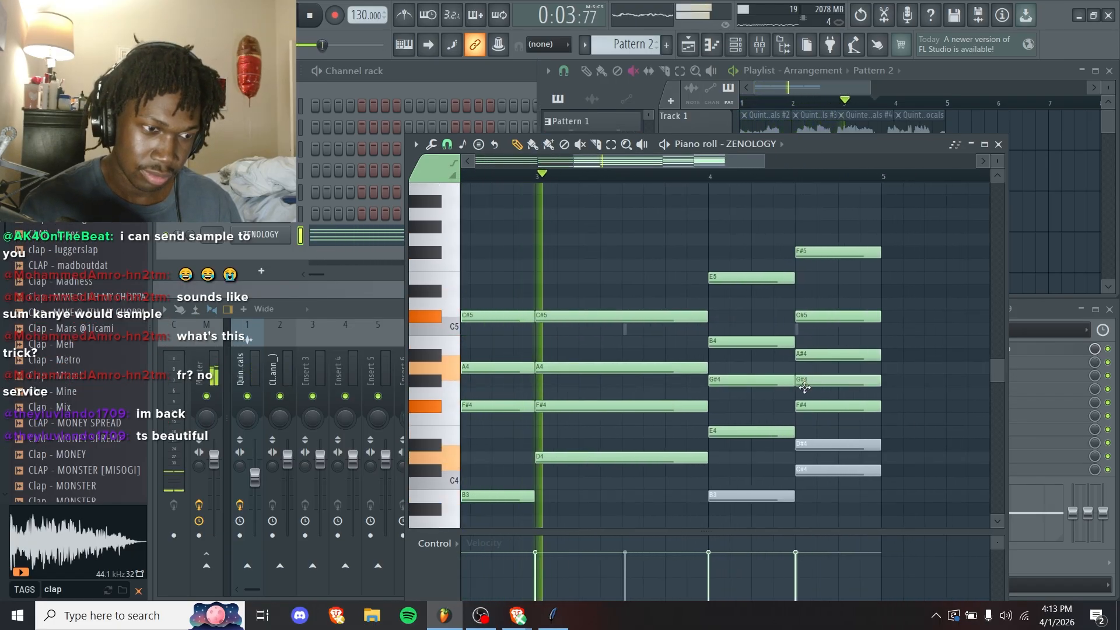
pyautogui.click(799, 382)
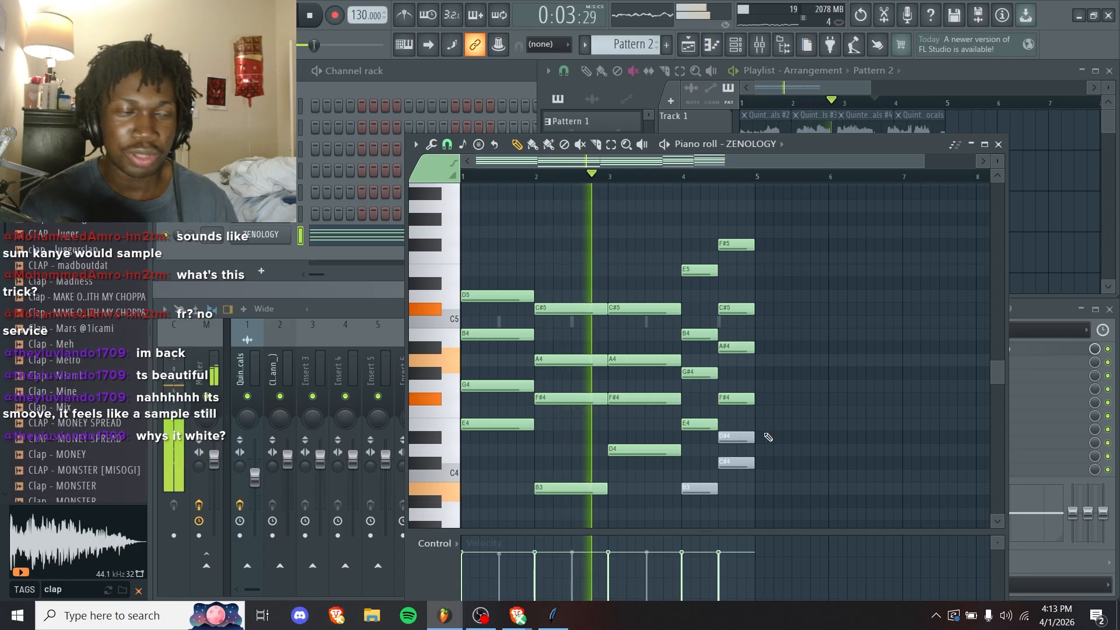
# - Delete the muted B3 note from the first half of bar 4
pyautogui.moveTo(771, 423); pyautogui.dragTo(700, 492)
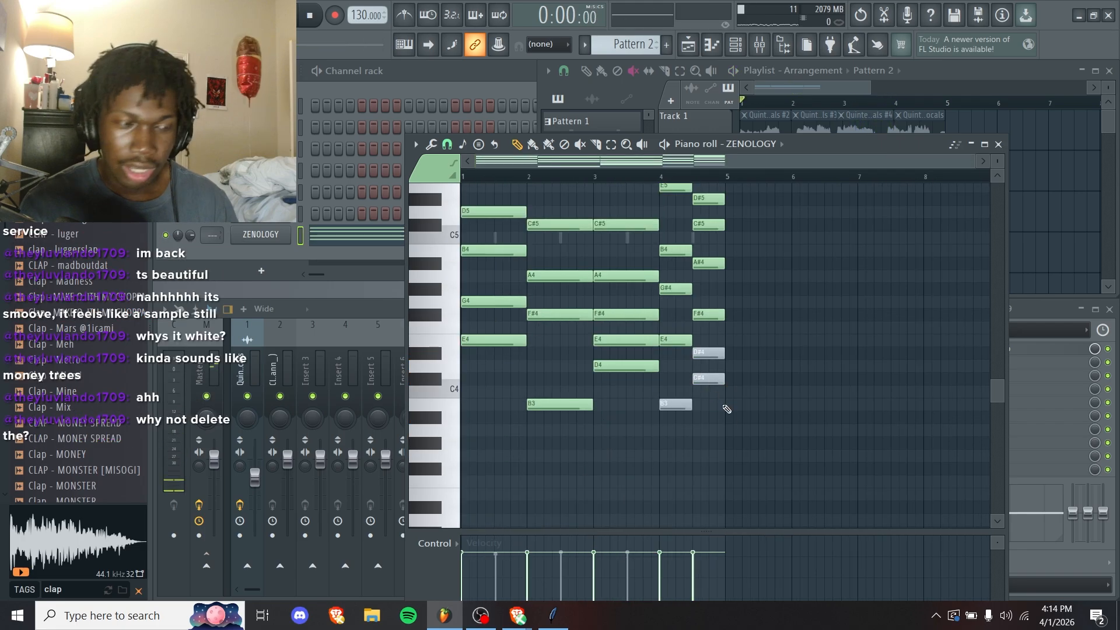
pyautogui.moveTo(676, 395); pyautogui.dragTo(734, 456)
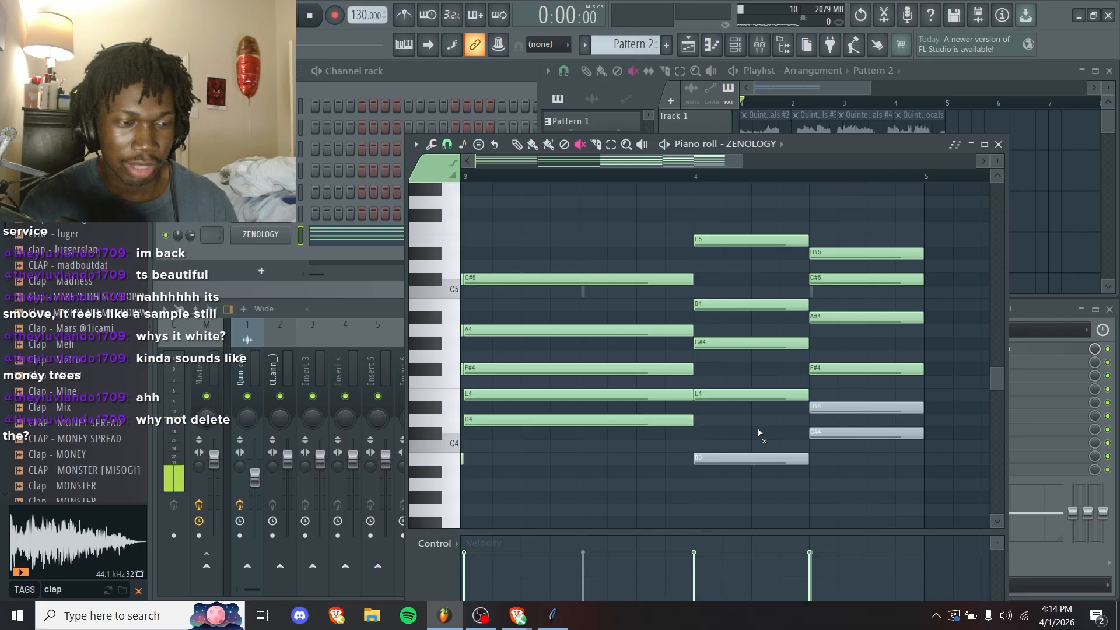
pyautogui.click(737, 463)
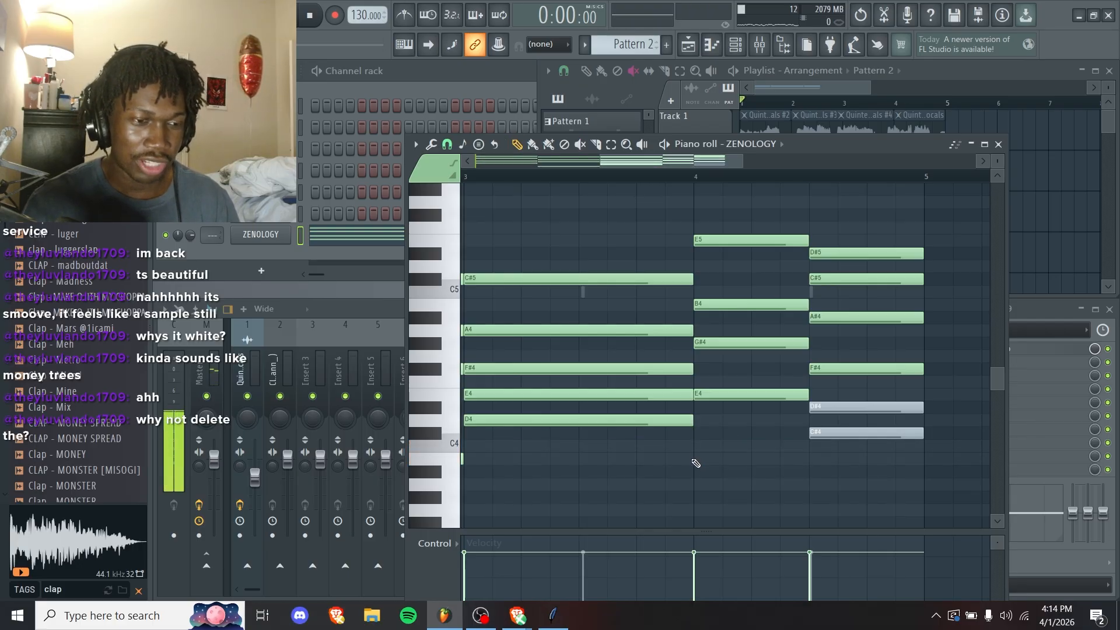
# - Try a long C4 note beneath the bar 4 chords and remove it
pyautogui.scroll(-3, 671, 362)
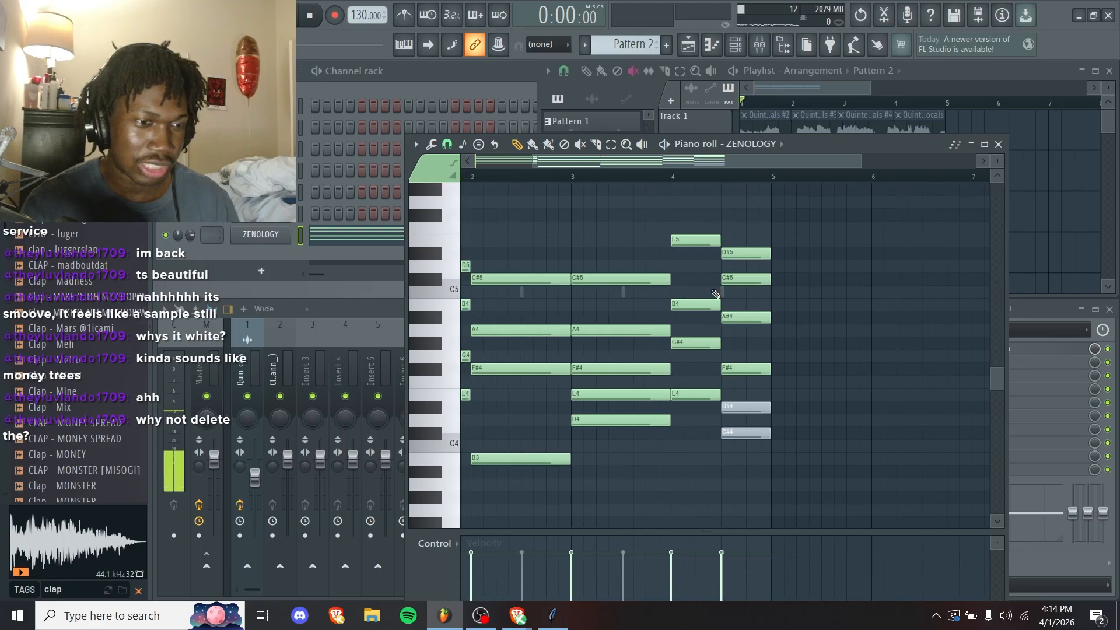
pyautogui.moveTo(483, 277); pyautogui.dragTo(573, 272)
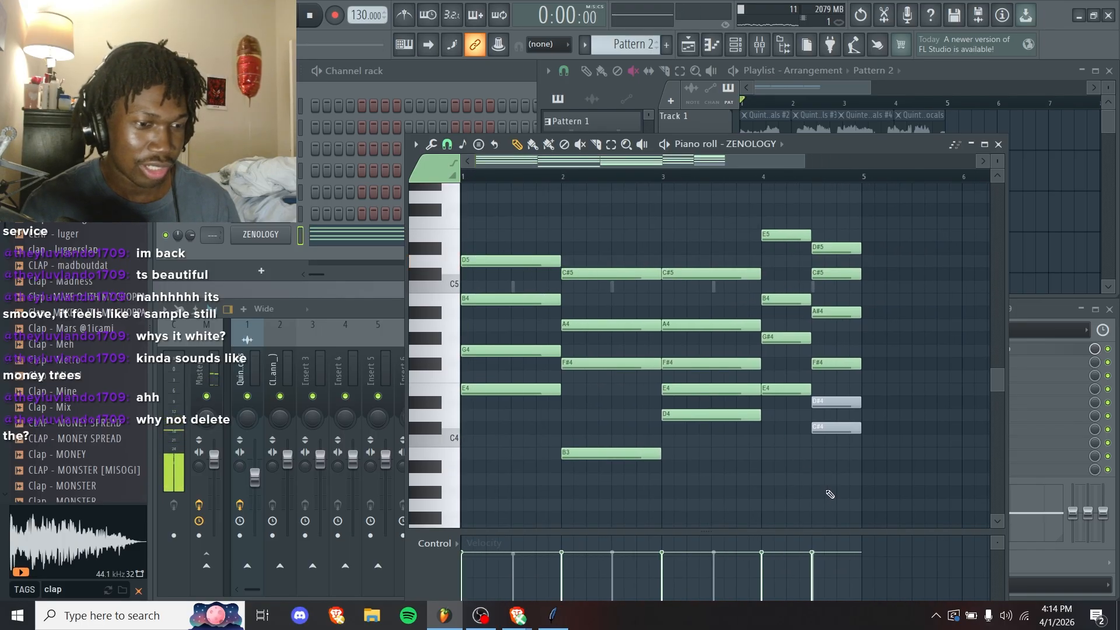
pyautogui.click(769, 442)
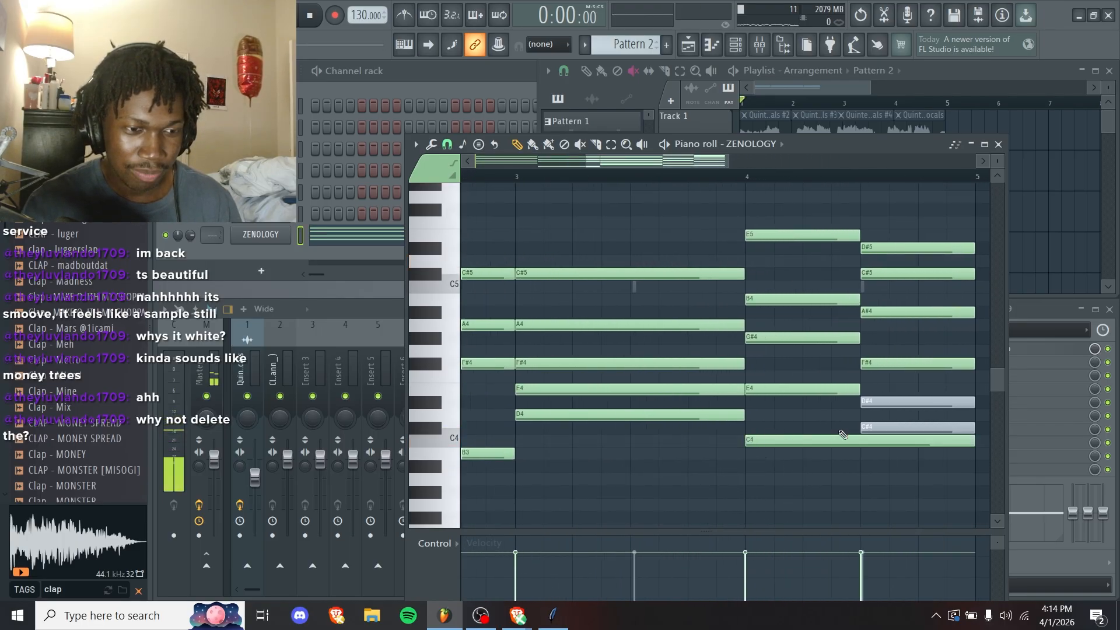
pyautogui.rightClick(789, 446)
pyautogui.scroll(1, 775, 437)
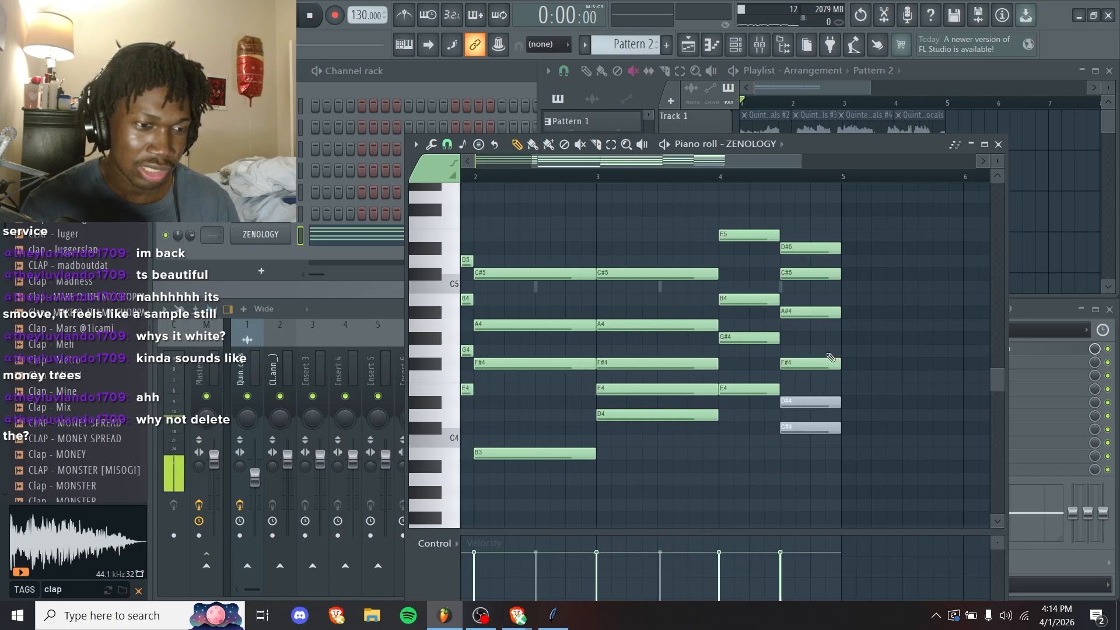
pyautogui.scroll(-5, 710, 306)
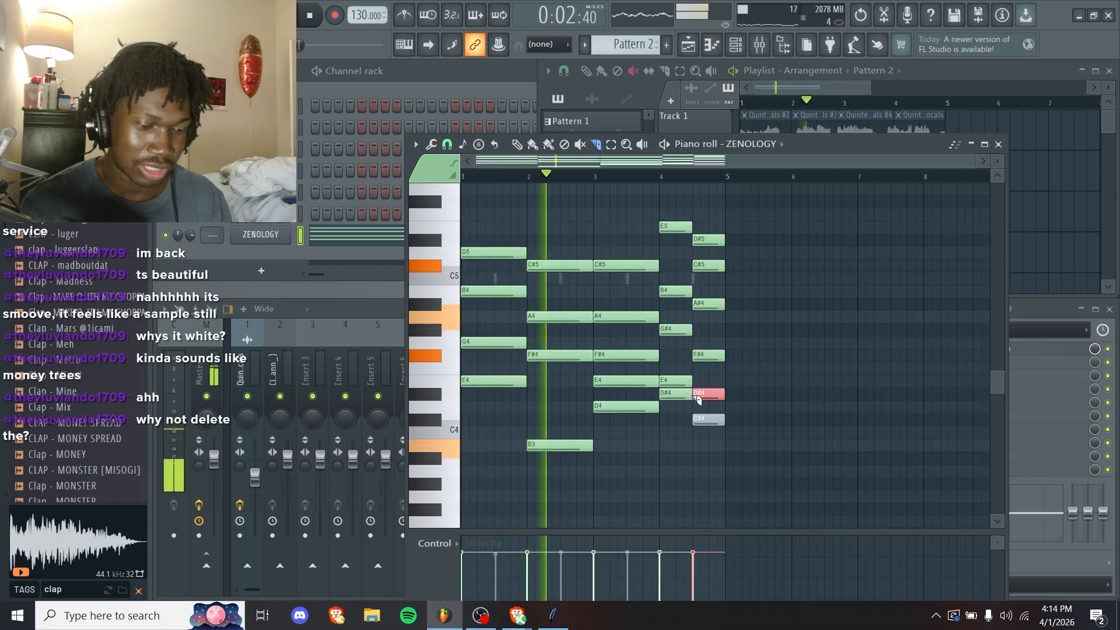
# - Mute the D#4 note in the second half of bar 4
pyautogui.press('t')
pyautogui.click(709, 395)
pyautogui.press('p')
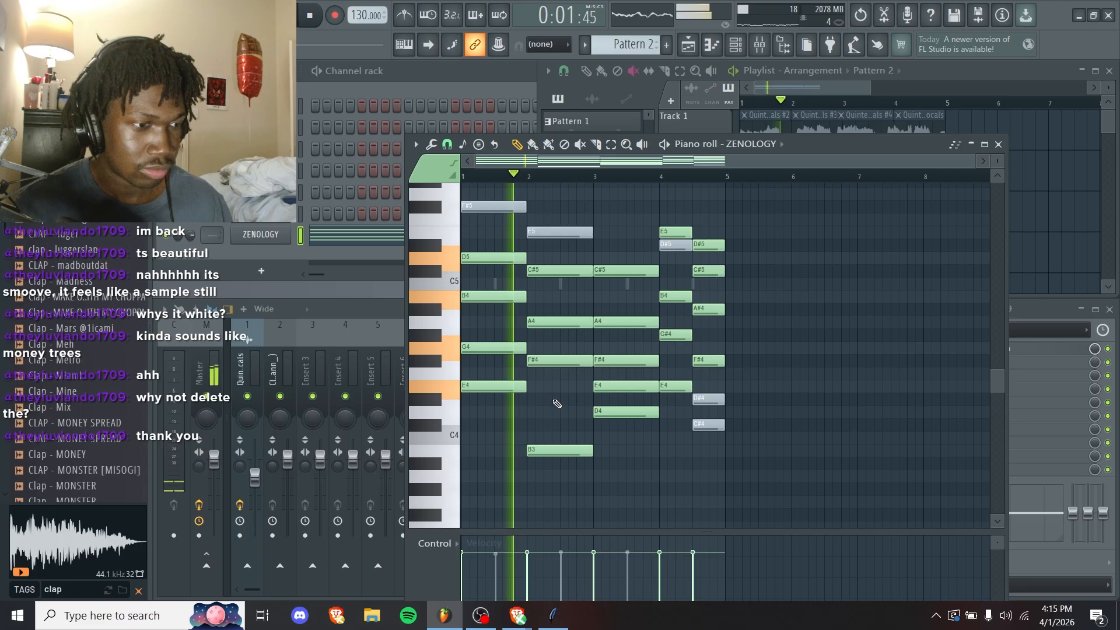
# - Open the first vocal clip's settings in the playlist, check its pitch setting during playback, and close them
pyautogui.press('space')
pyautogui.click(955, 132)
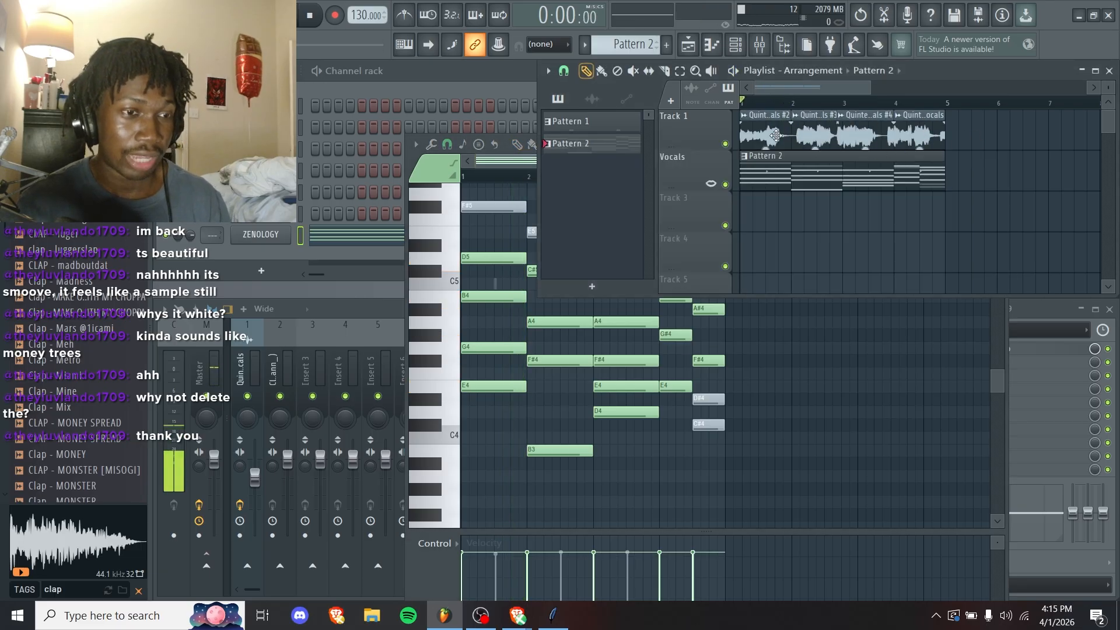
pyautogui.doubleClick(776, 136)
pyautogui.press('space')
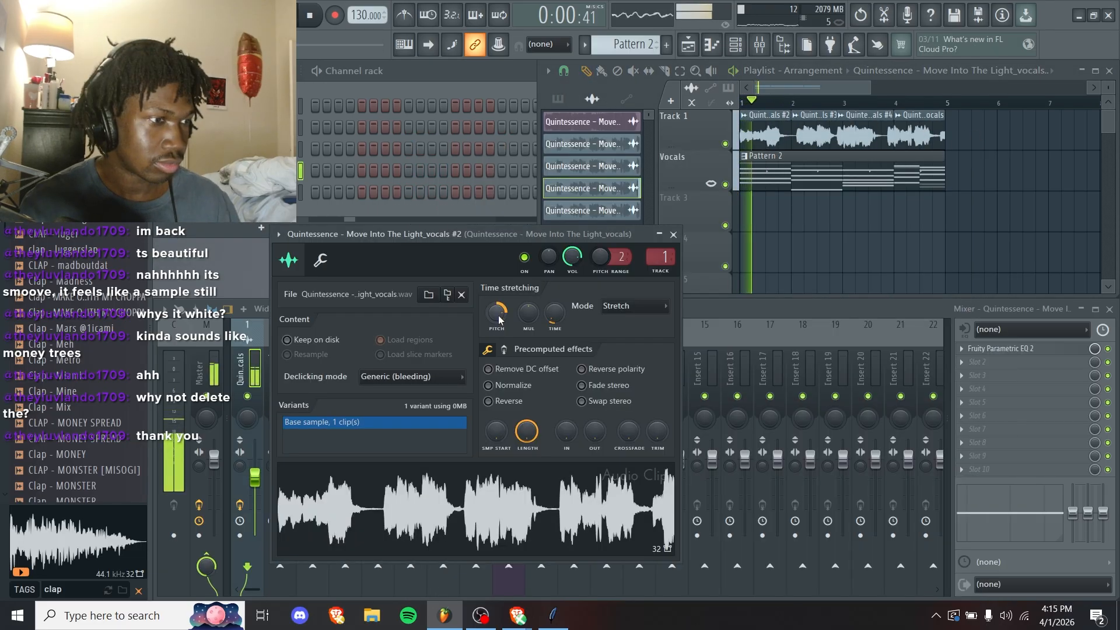
pyautogui.click(673, 234)
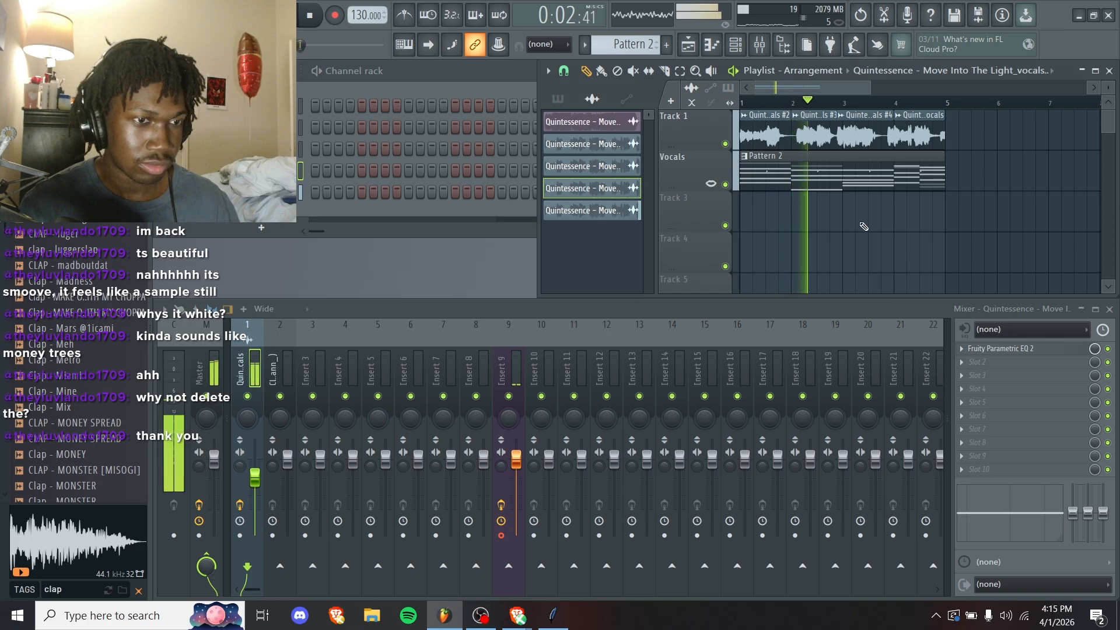
pyautogui.press('space')
# - Open the settings of the second vocal clip on Track 1 and preview the clip
pyautogui.doubleClick(820, 128)
pyautogui.rightClick(801, 119)
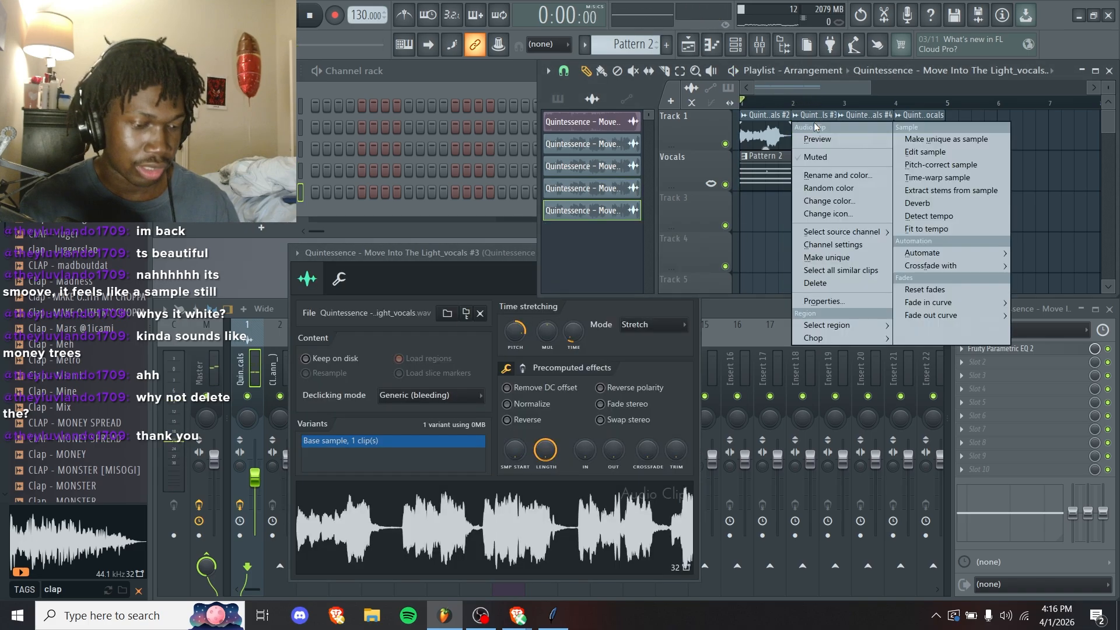
pyautogui.click(806, 144)
pyautogui.click(714, 365)
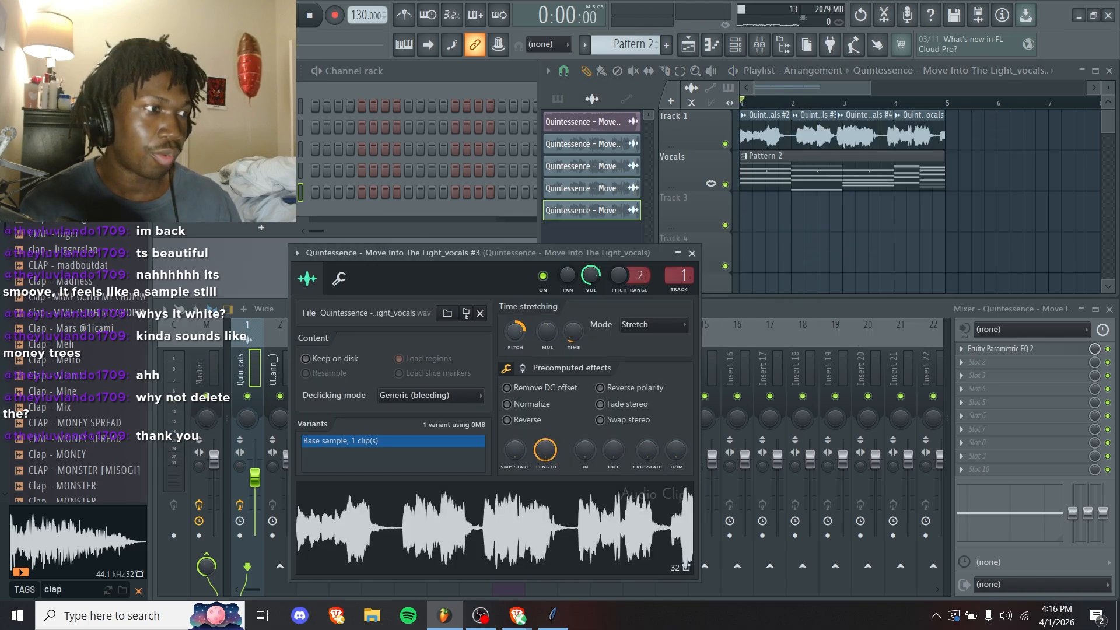
# - Check the settings of the third and fourth vocal clips on Track 1 during playback
pyautogui.doubleClick(862, 132)
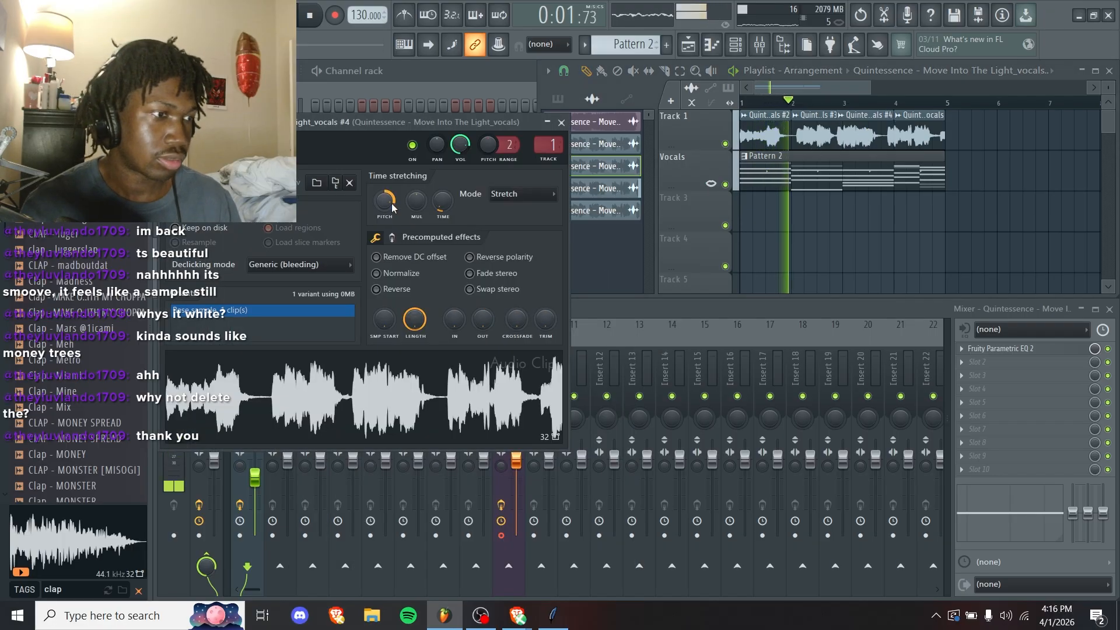
pyautogui.click(561, 122)
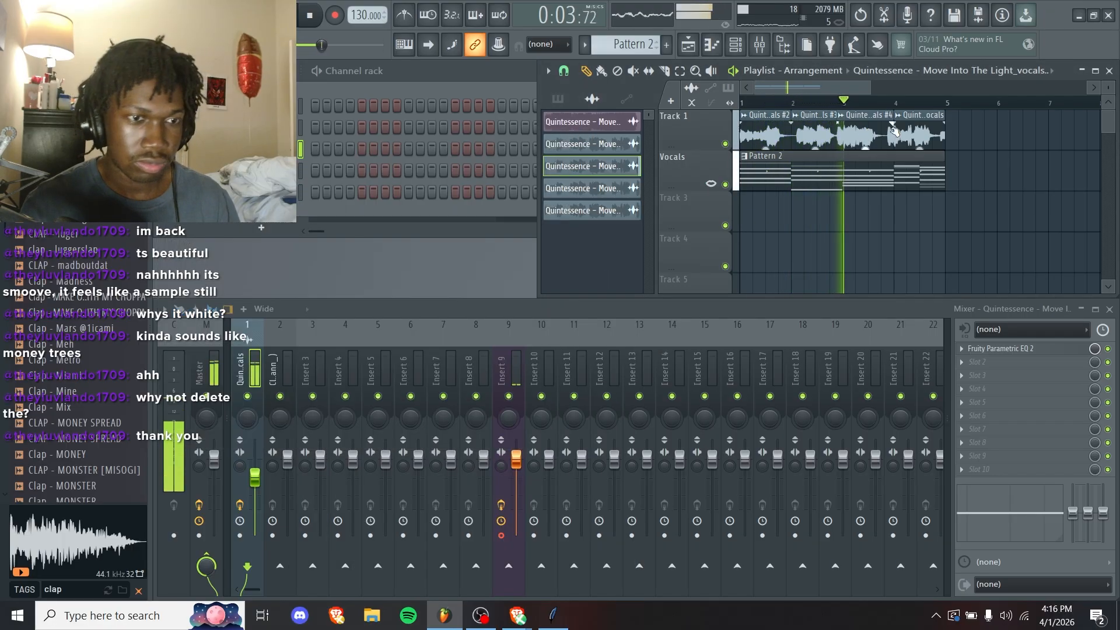
pyautogui.doubleClick(924, 130)
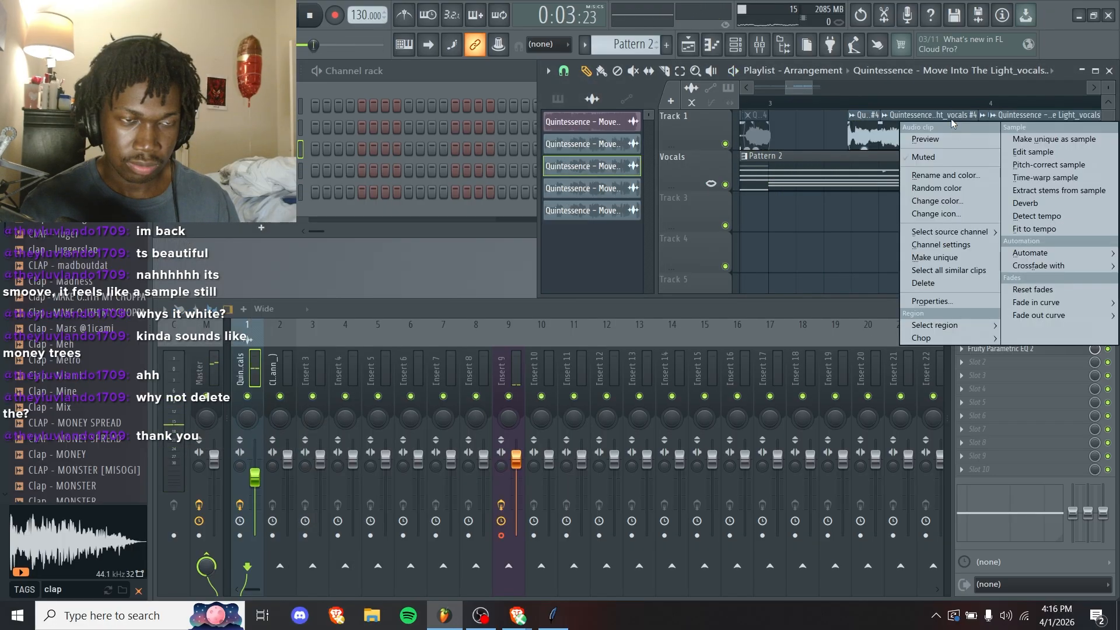
pyautogui.press('Escape')
pyautogui.press('Escape')
pyautogui.click(117, 7)
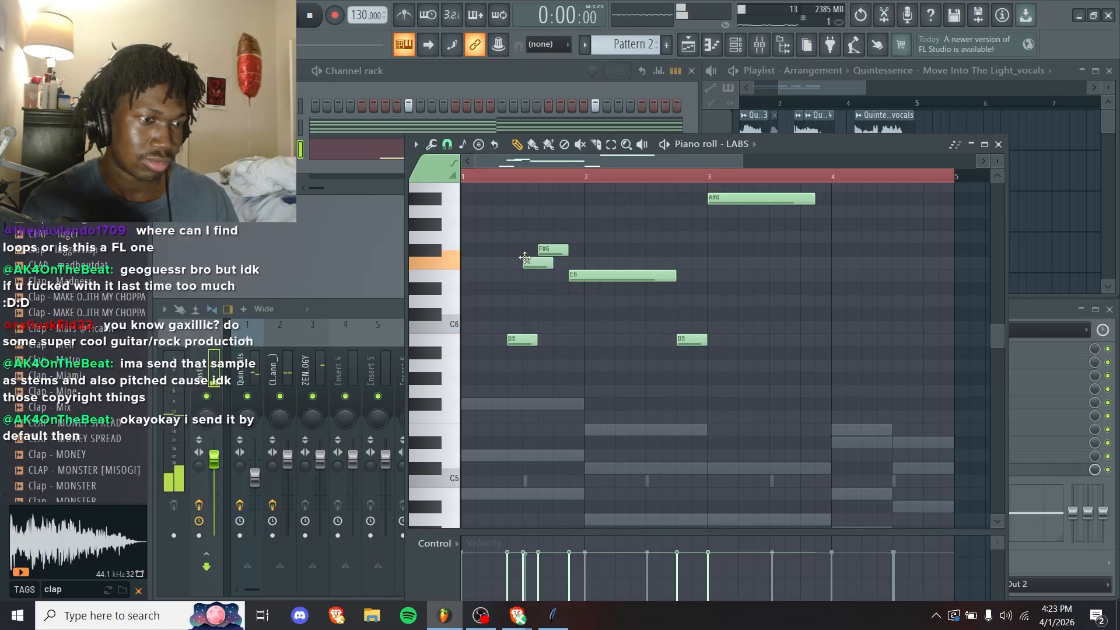
# - Rework bar 1 of the LABS melody so a shortened B5 leads into a longer F#6, and play it back
pyautogui.moveTo(525, 258); pyautogui.dragTo(524, 251)
pyautogui.press('space')
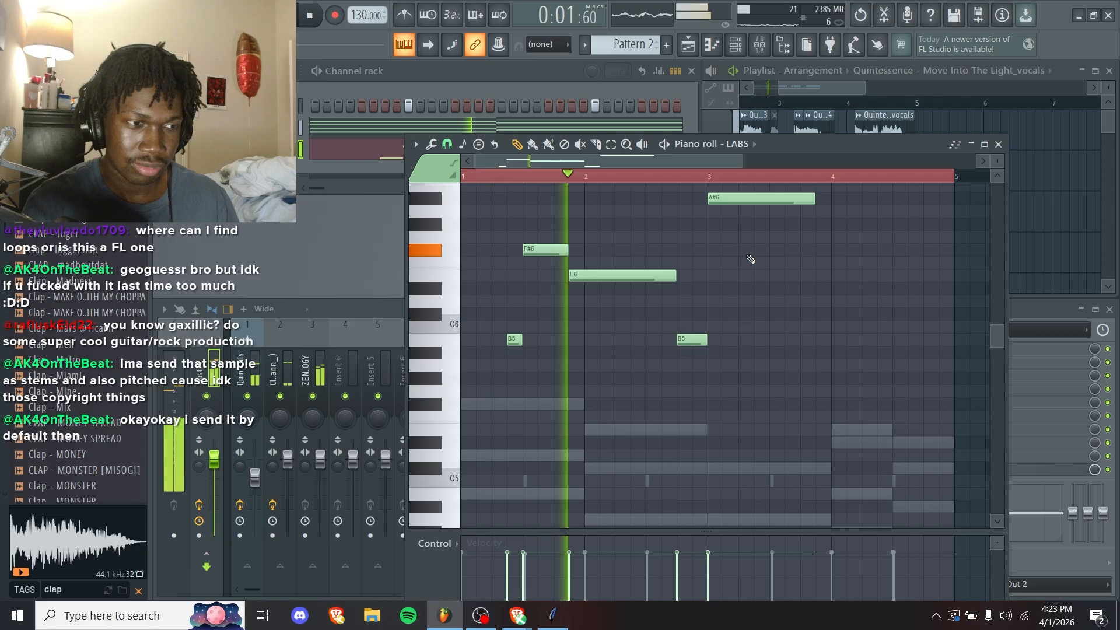
pyautogui.press('space')
pyautogui.click(653, 300)
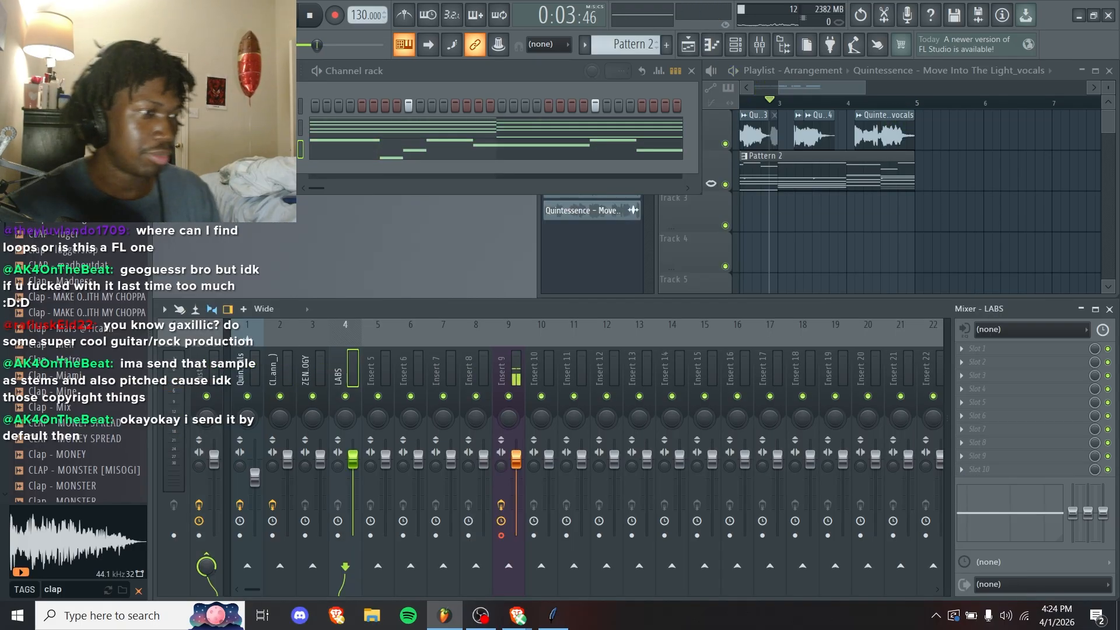
# - Add an Xpand!2 instrument channel from the generator plugin list
pyautogui.click(267, 177)
pyautogui.click(304, 31)
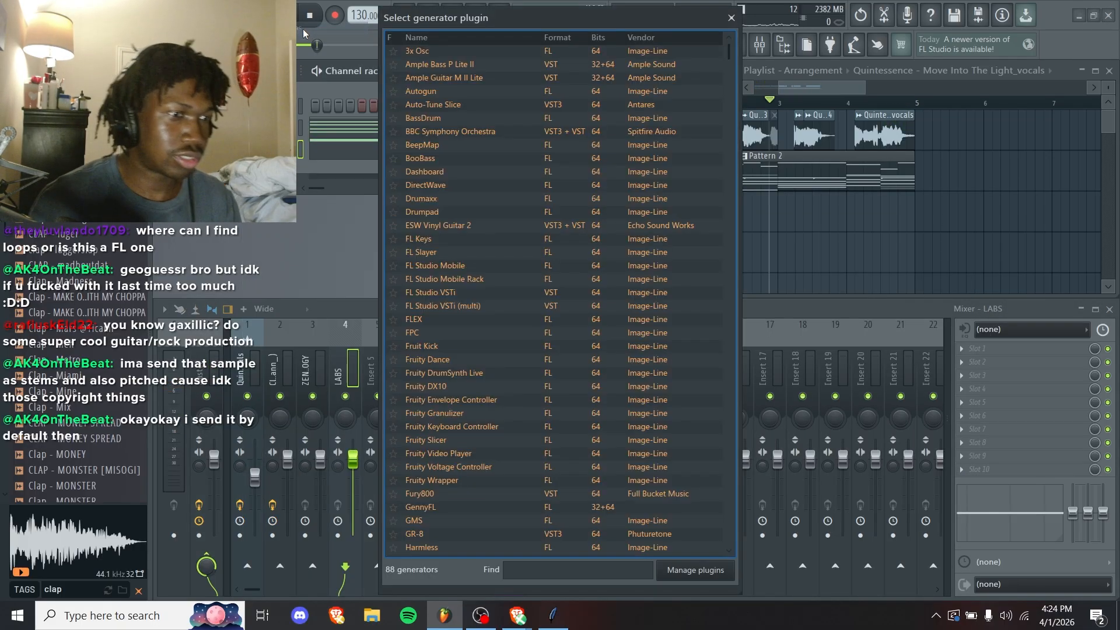
pyautogui.write('purit')
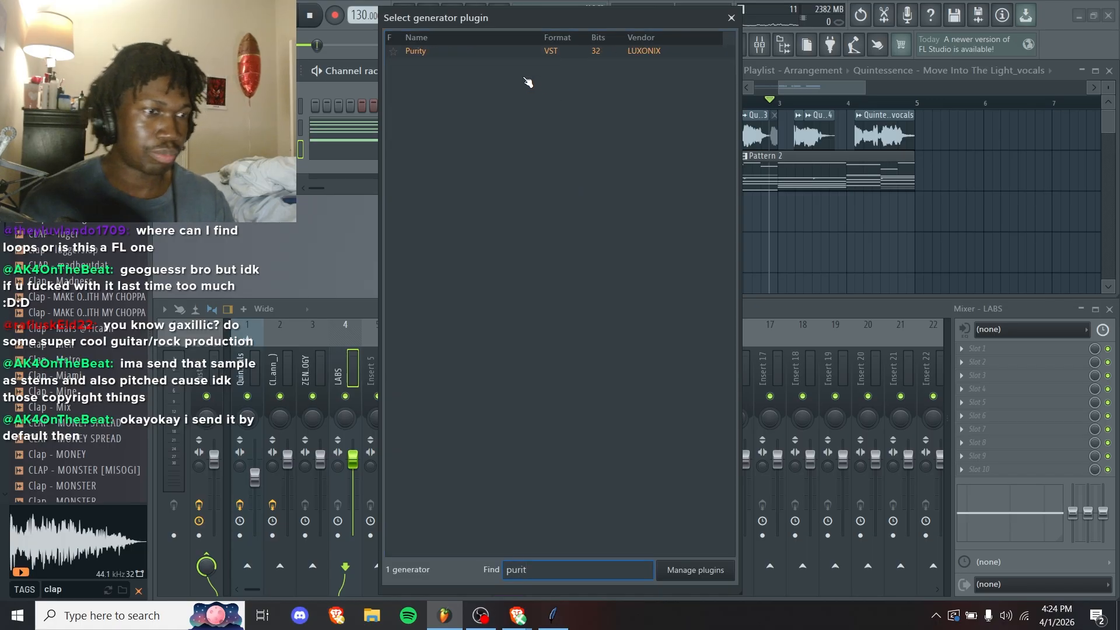
pyautogui.press('BackSpace')
pyautogui.write('xpa')
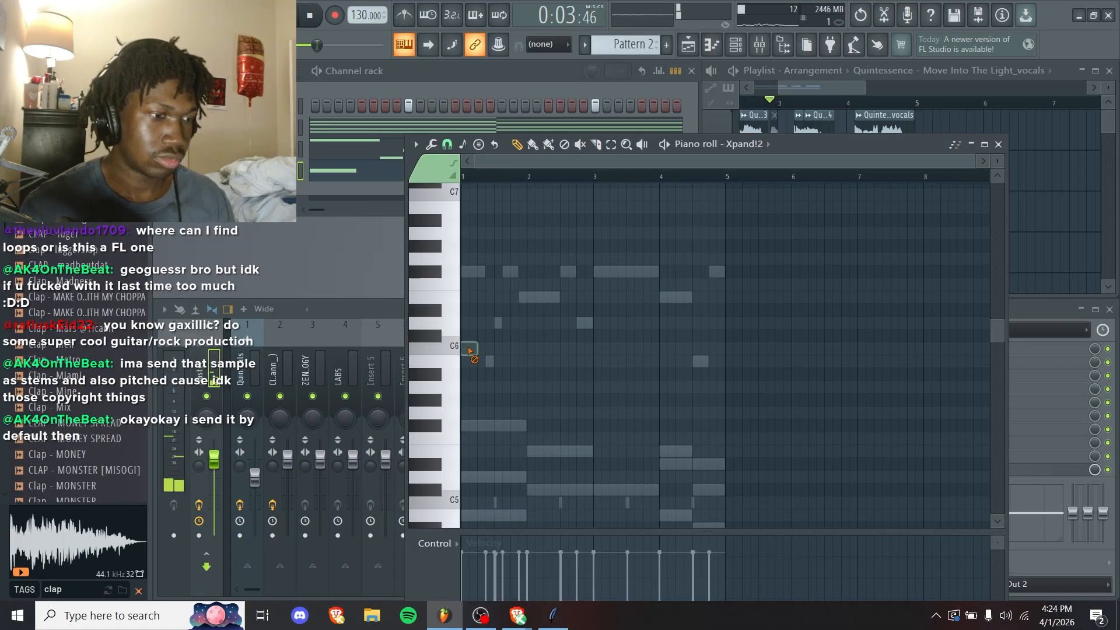
# - Write an Xpand!2 line with E4, B4 and A4 filling bars 1 to 3, and E4 and F#4 splitting bar 4
pyautogui.scroll(-3, 469, 353)
pyautogui.click(497, 375)
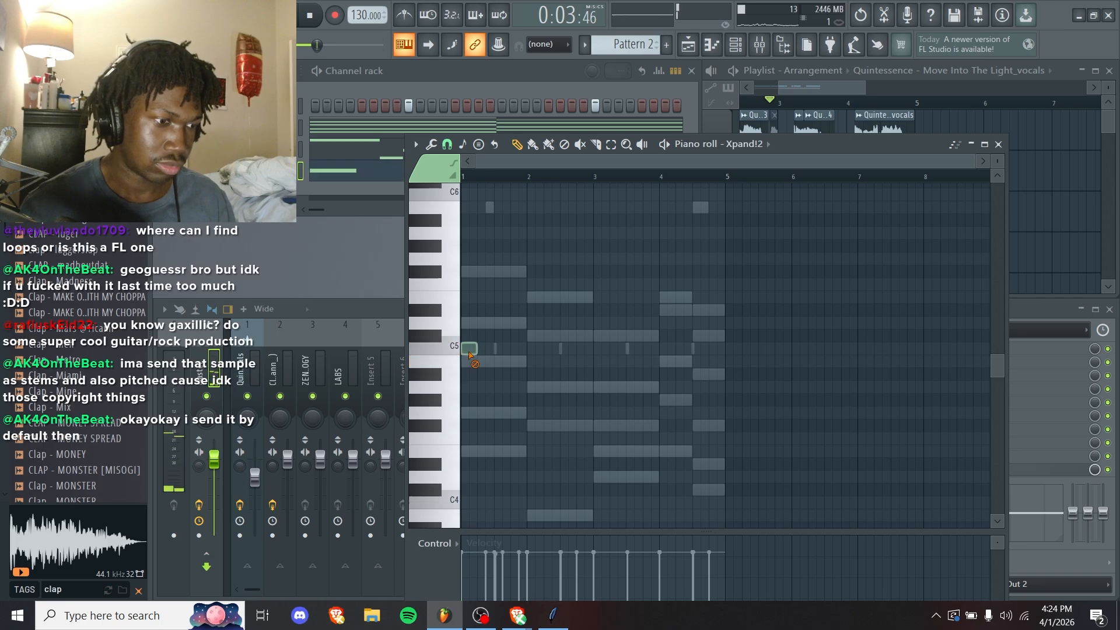
pyautogui.press('space')
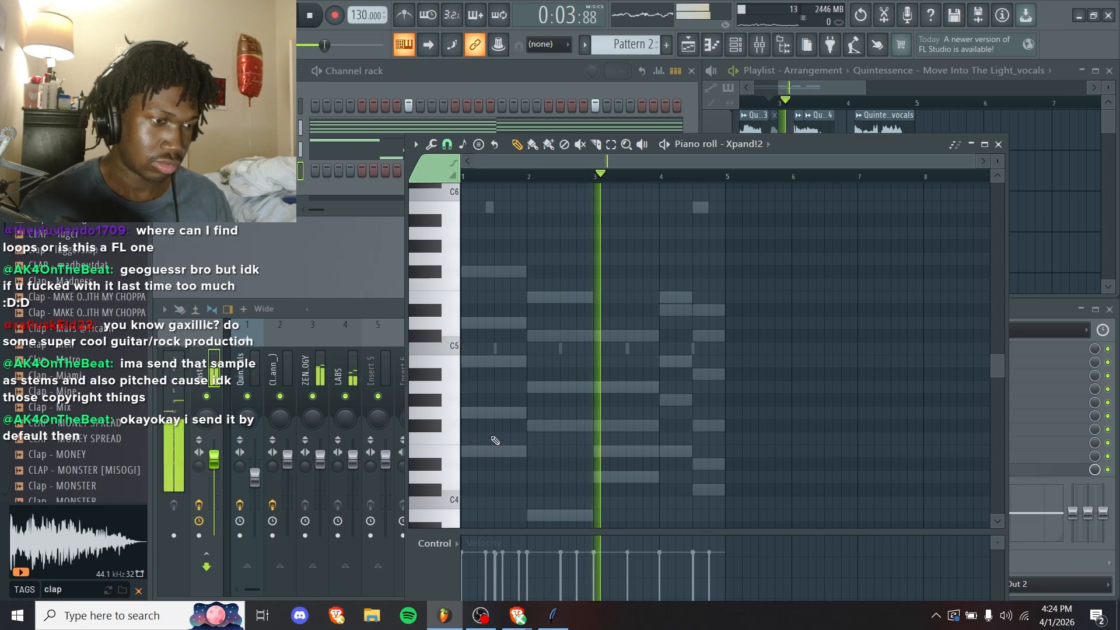
pyautogui.press('space')
pyautogui.click(465, 176)
pyautogui.press('space')
pyautogui.press('space')
pyautogui.click(502, 450)
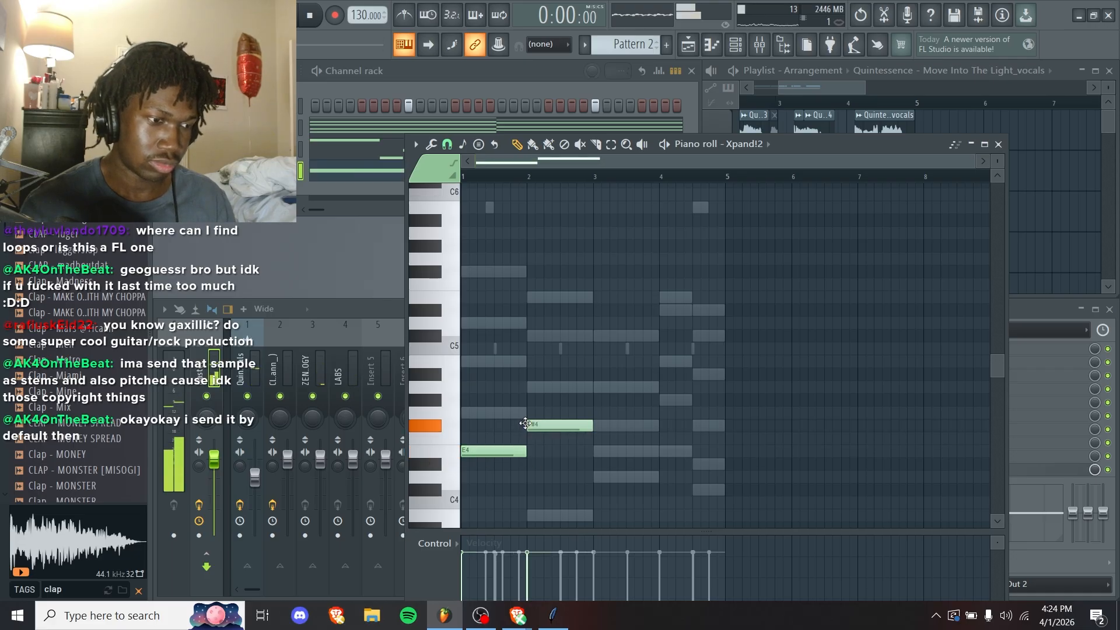
pyautogui.moveTo(526, 422); pyautogui.dragTo(525, 387)
# - Play the Xpand!2 line and route its channel to mixer insert 5
pyautogui.press('space')
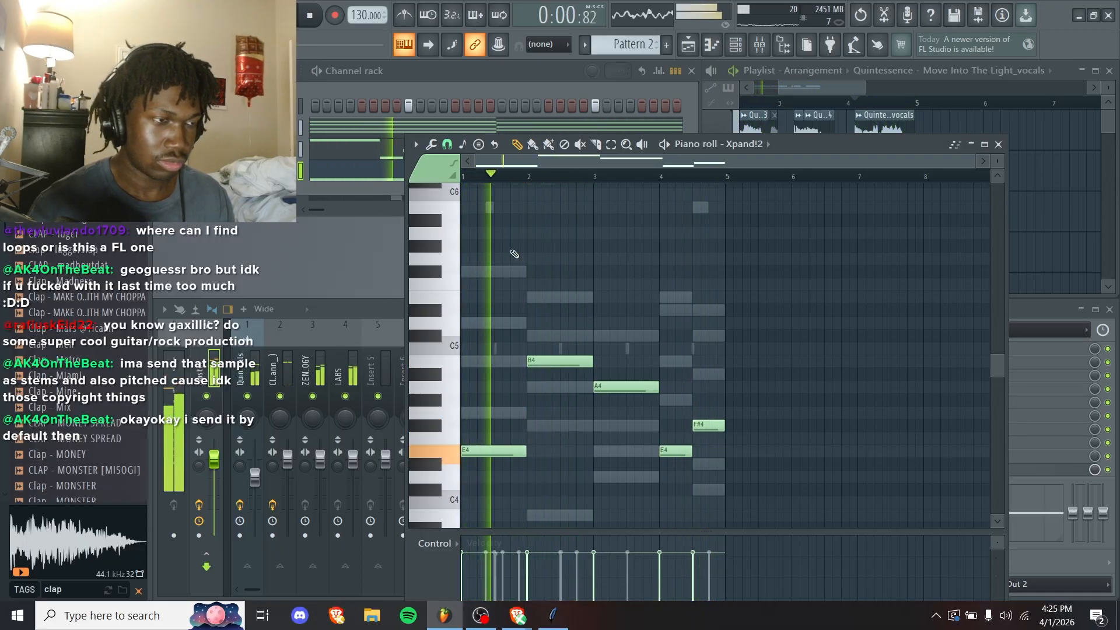
pyautogui.click(375, 379)
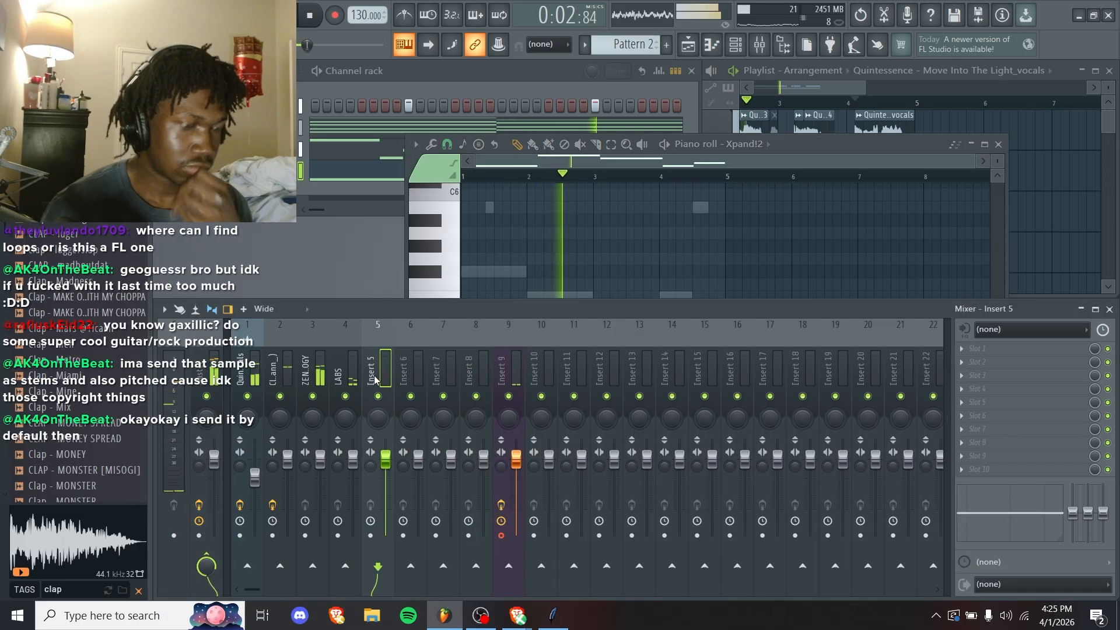
pyautogui.hotkey('ctrl', 'l')
# - Search the effect plugins for "con" to fill the fourth slot on the Quintessence vocals mixer track
pyautogui.click(244, 369)
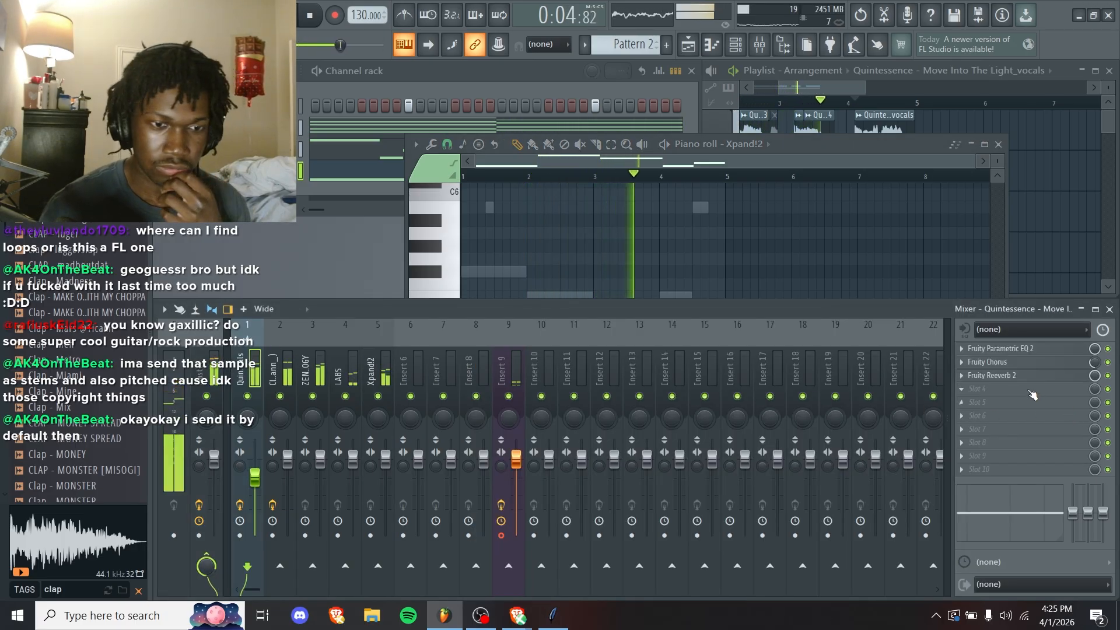
pyautogui.click(978, 389)
pyautogui.click(681, 26)
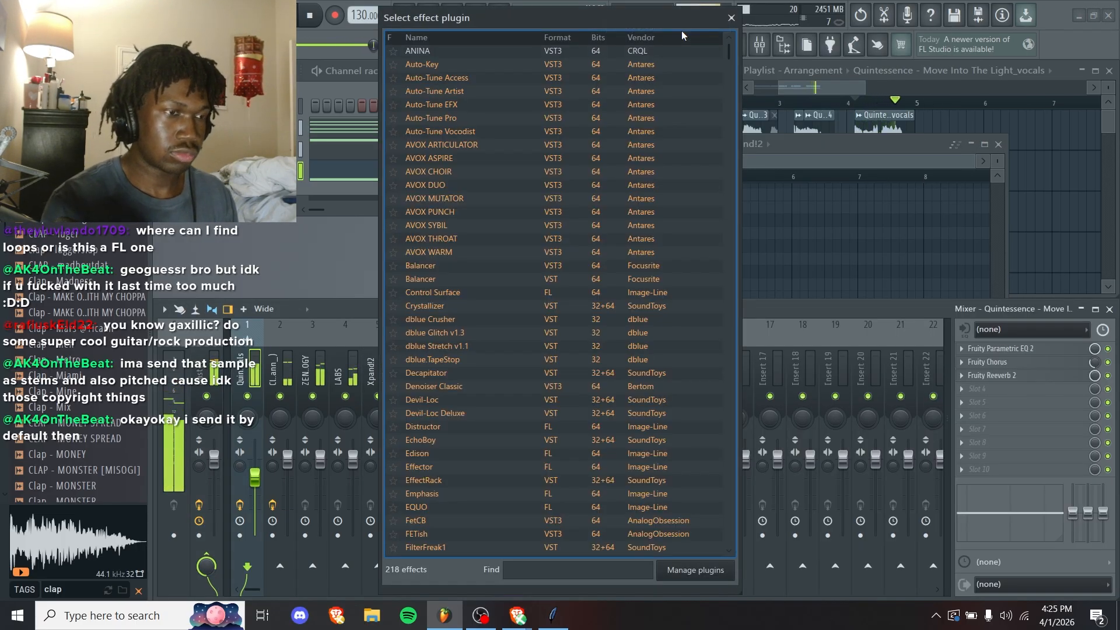
pyautogui.write('con')
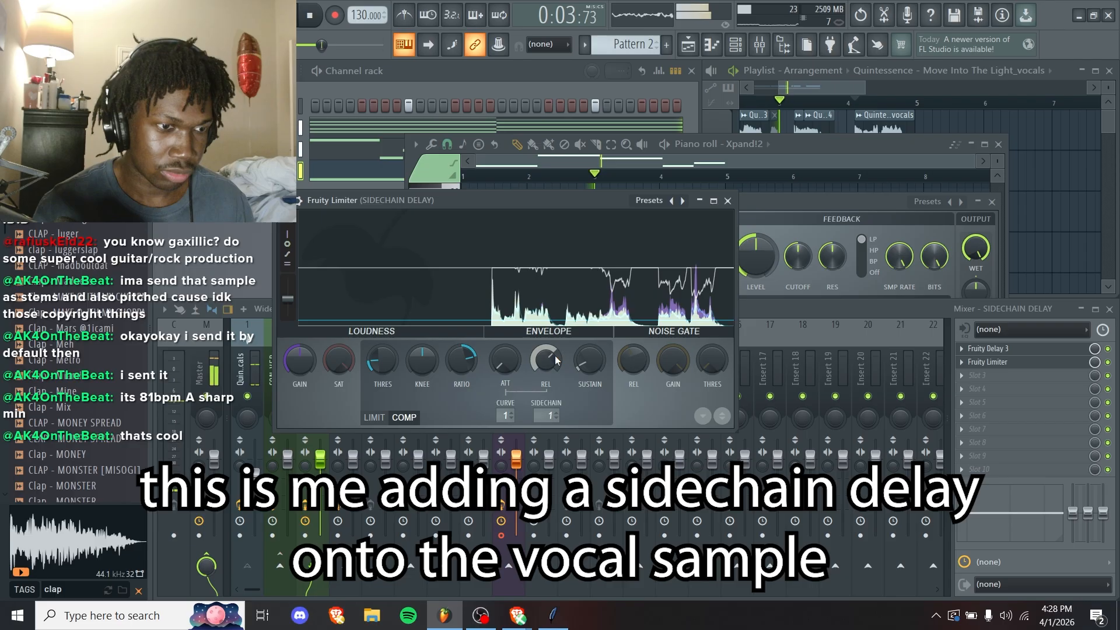
# - Close the Fruity Limiter and adjust the feedback level of Fruity Delay 3 on the SIDECHAIN DELAY track
pyautogui.click(727, 200)
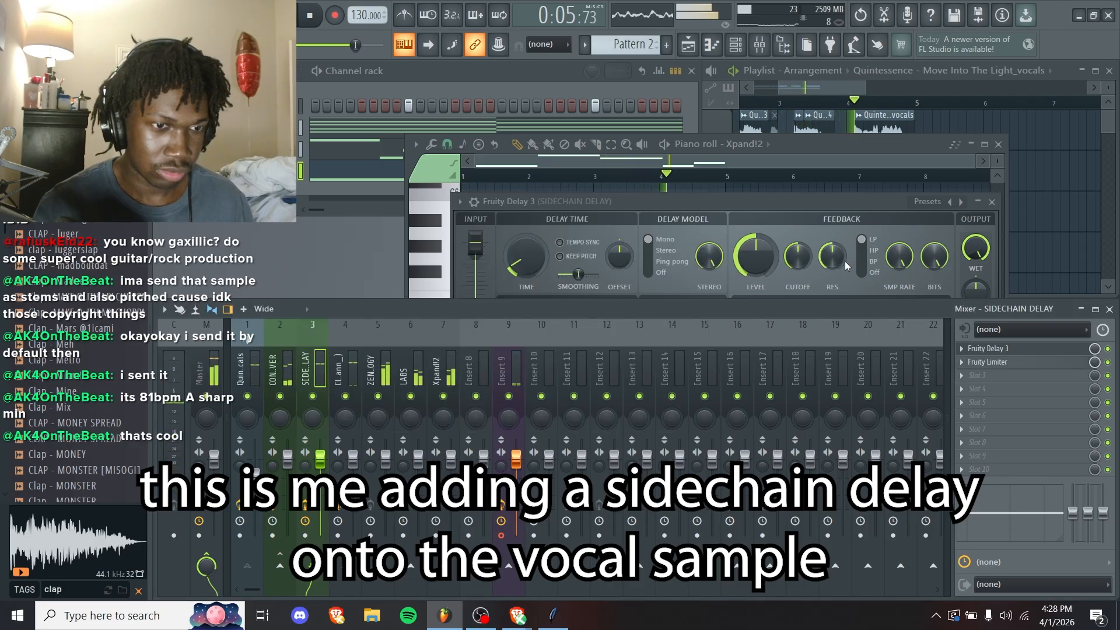
pyautogui.moveTo(739, 265); pyautogui.dragTo(739, 289)
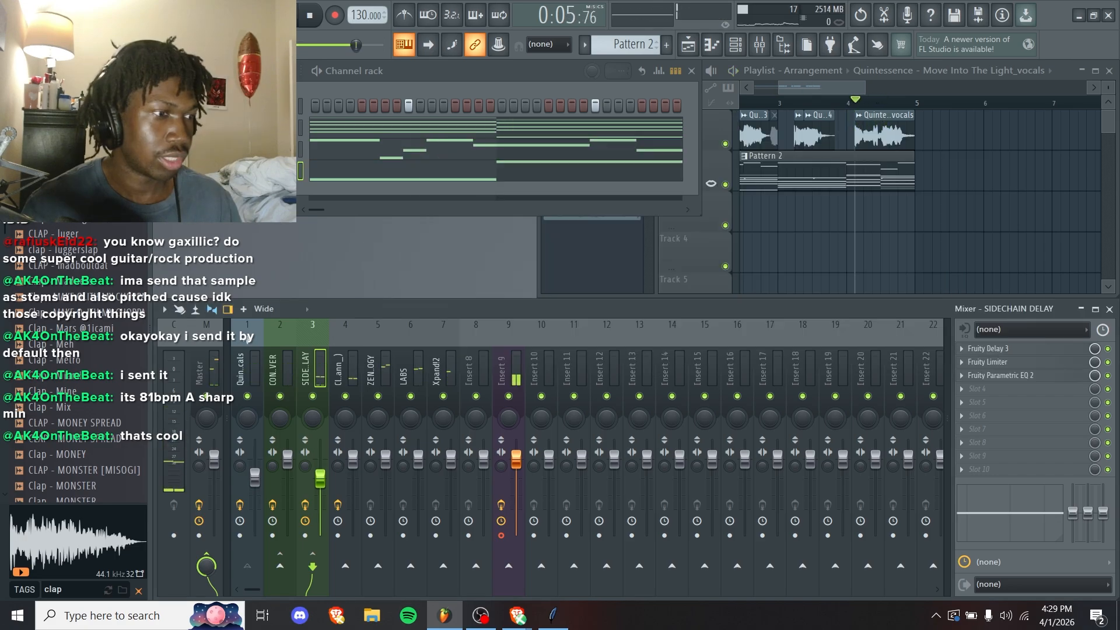
# - Add a second Xpand!2 channel with half-bar notes F#6 in bar 1 and A6 in bars 2 and 3, and play it
pyautogui.click(256, 198)
pyautogui.click(330, 37)
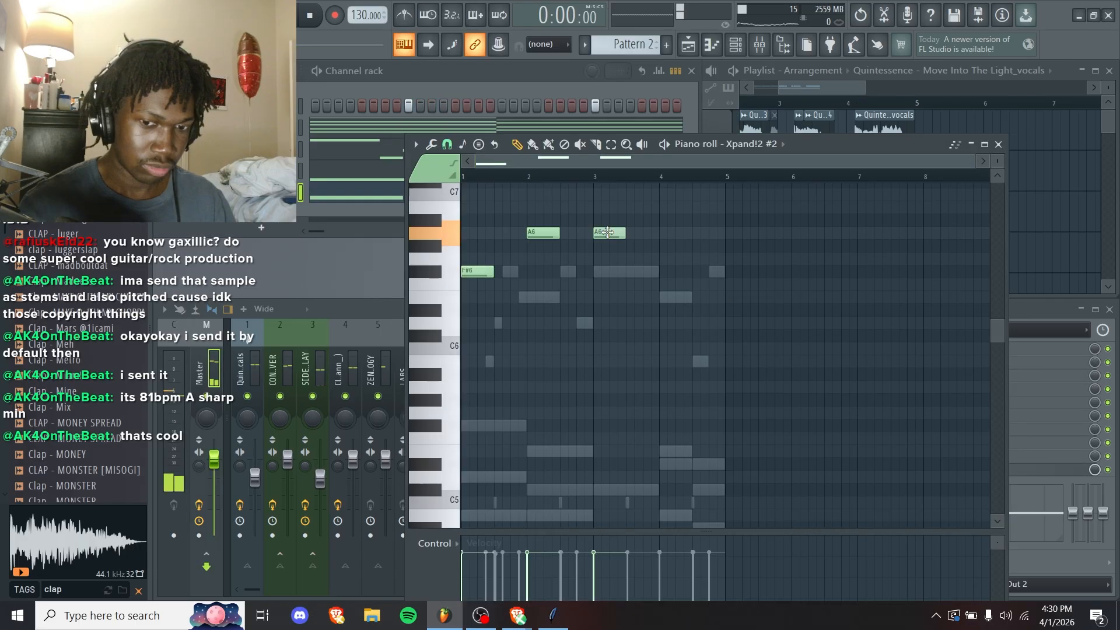
pyautogui.press('space')
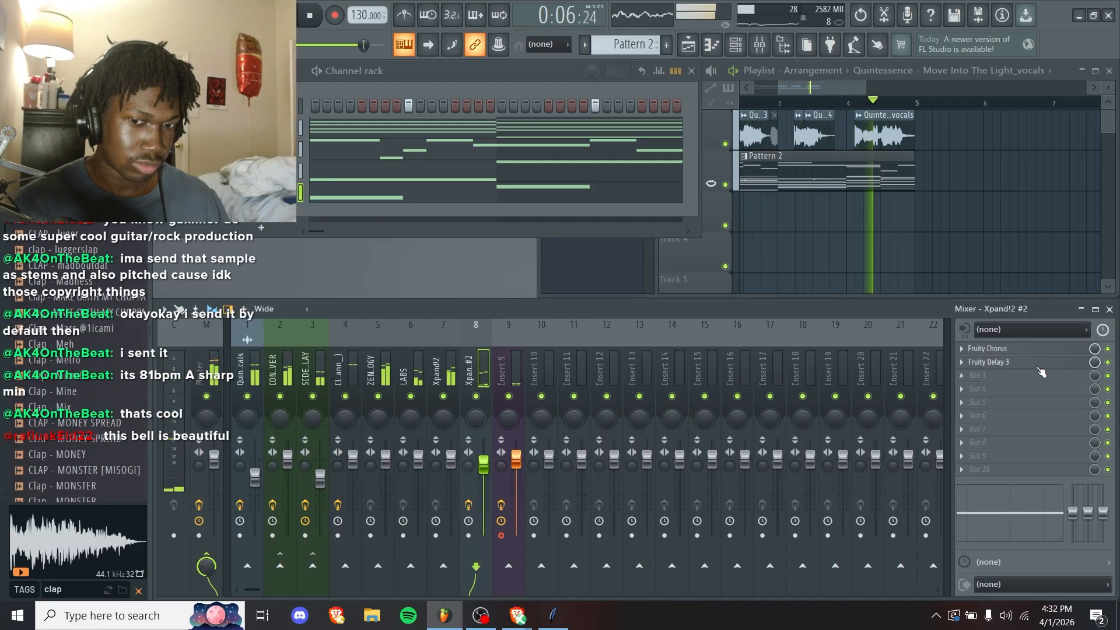
# - Check the Fruity Delay 3 settings on the Xpand!2 #2 mixer track during playback
pyautogui.click(1039, 364)
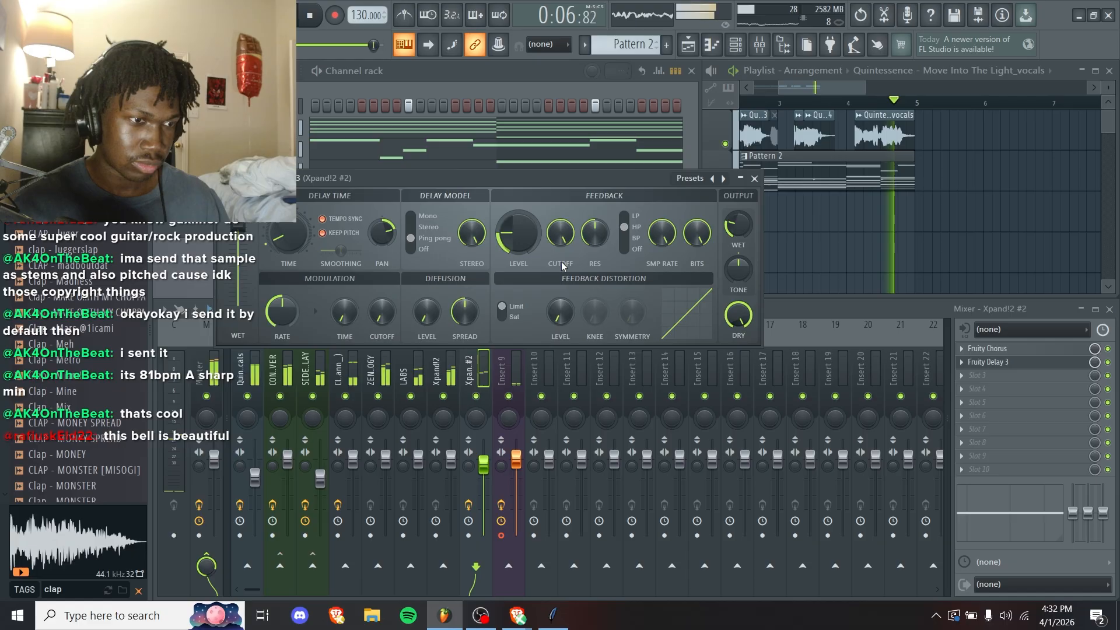
pyautogui.click(756, 179)
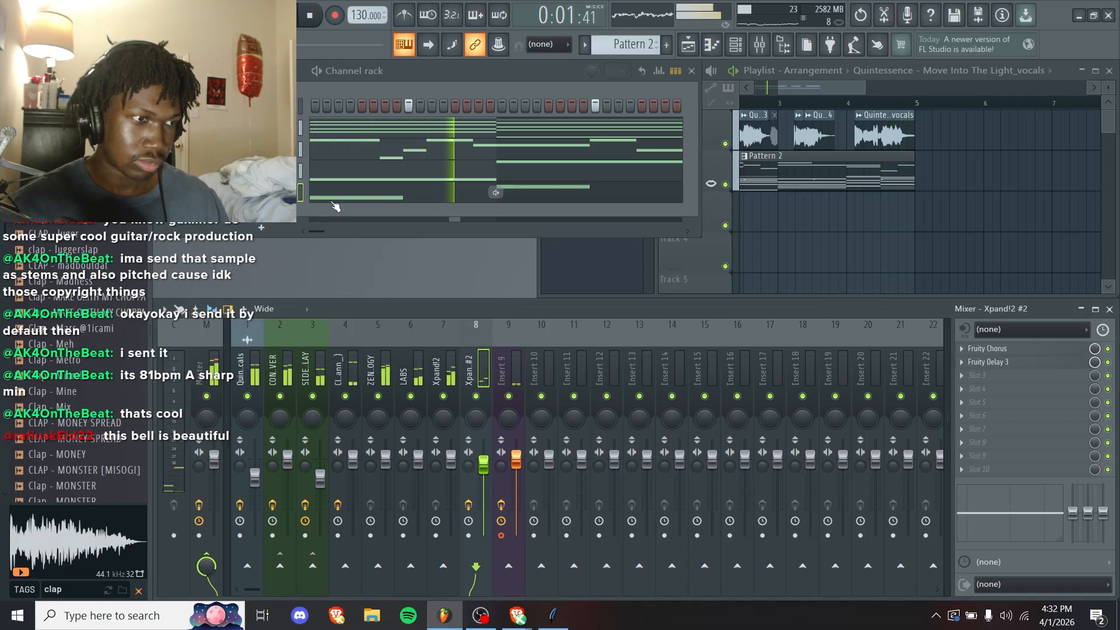
pyautogui.press('space')
# - Add a second ZENOLOGY channel and load its AX Hollow Pad preset by searching for "HOLLOW PAD"
pyautogui.click(267, 222)
pyautogui.click(319, 33)
pyautogui.doubleClick(449, 145)
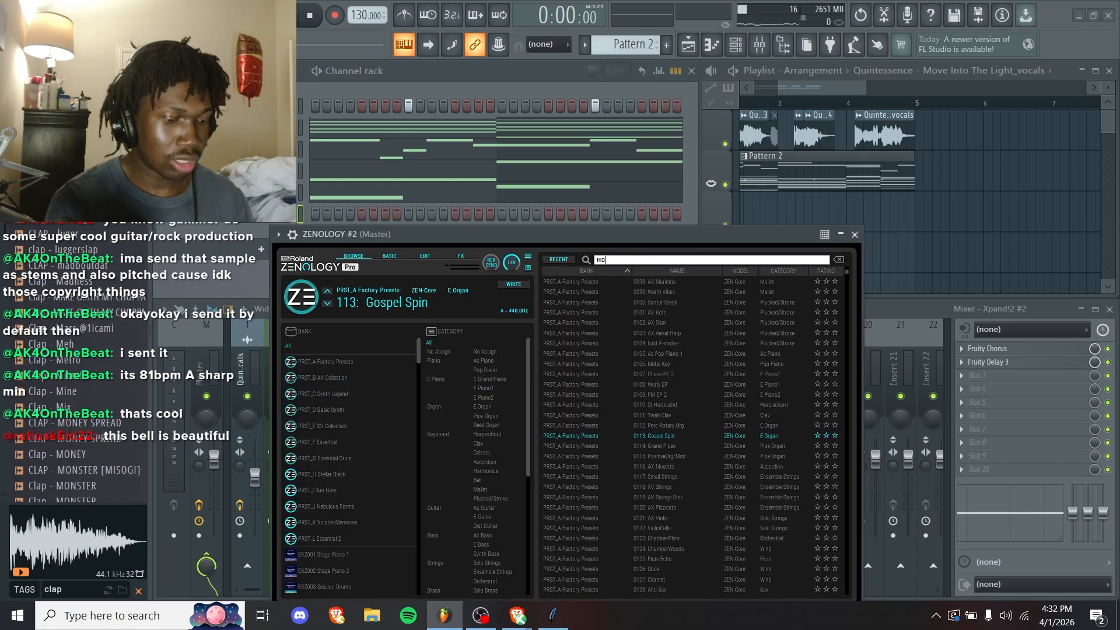
pyautogui.write('HOLLOW PAD')
pyautogui.press('Return')
pyautogui.doubleClick(697, 283)
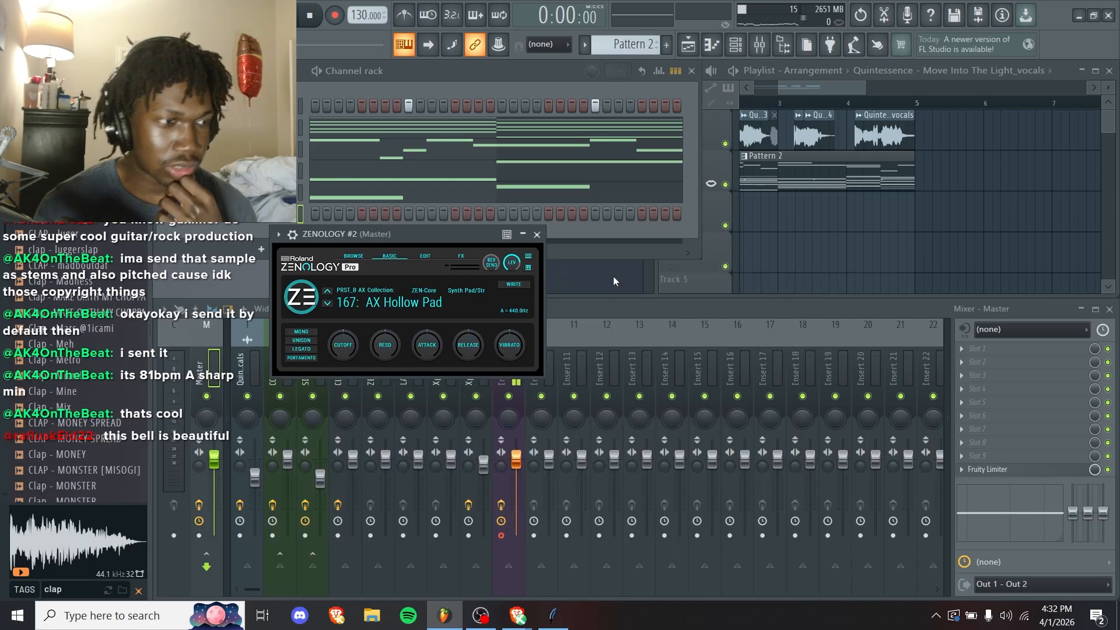
# - Copy all the chords from the ZENOLOGY piano roll into the ZENOLOGY #2 piano roll
pyautogui.click(439, 138)
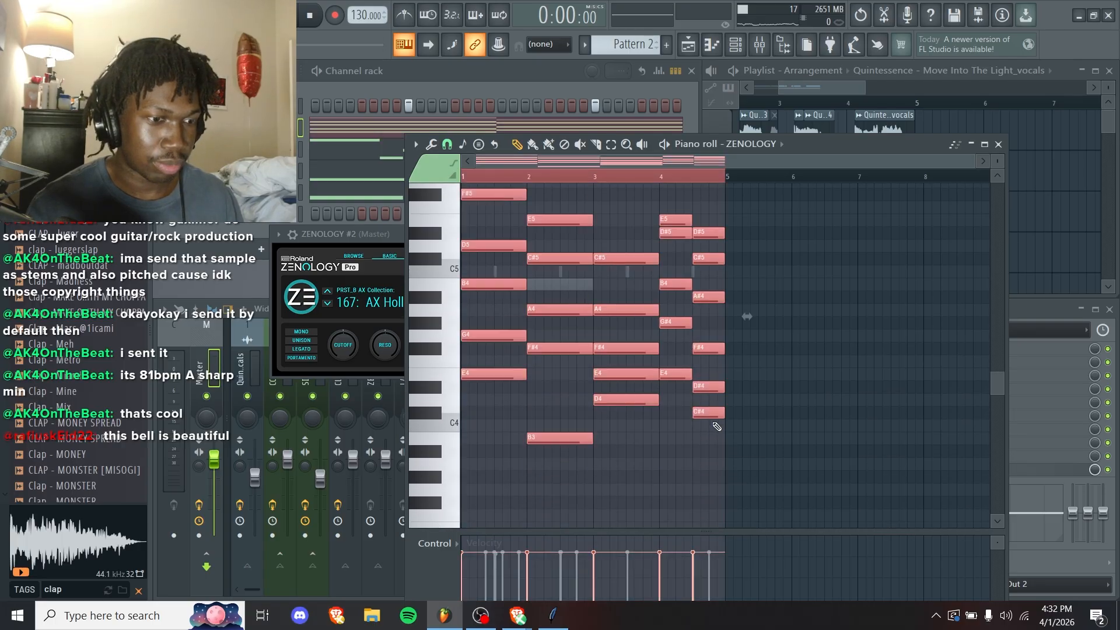
pyautogui.rightClick(292, 210)
pyautogui.click(333, 210)
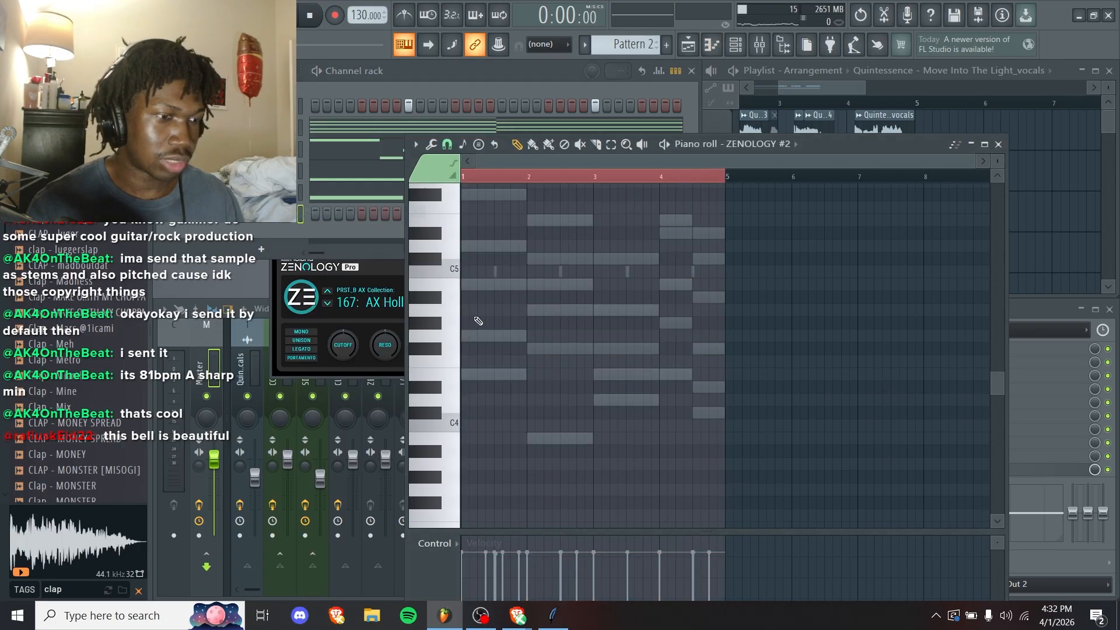
pyautogui.hotkey('ctrl', 'v')
# - Shift the ZENOLOGY #2 chords half a bar later and shorten the first three chords to half a bar each
pyautogui.moveTo(507, 338)
pyautogui.mouseDown()
pyautogui.moveTo(540, 338)
pyautogui.moveTo(521, 344)
pyautogui.mouseUp()
pyautogui.hotkey('ctrl', 'z')
pyautogui.moveTo(660, 456); pyautogui.dragTo(526, 139)
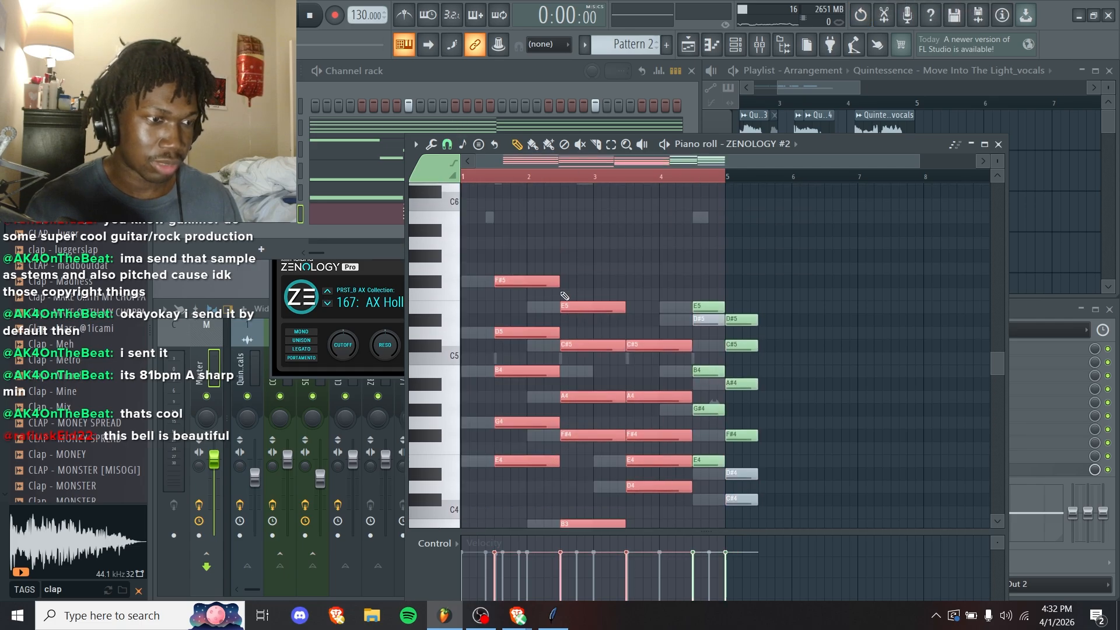
pyautogui.moveTo(545, 284); pyautogui.dragTo(523, 283)
pyautogui.hotkey('ctrl', 'd')
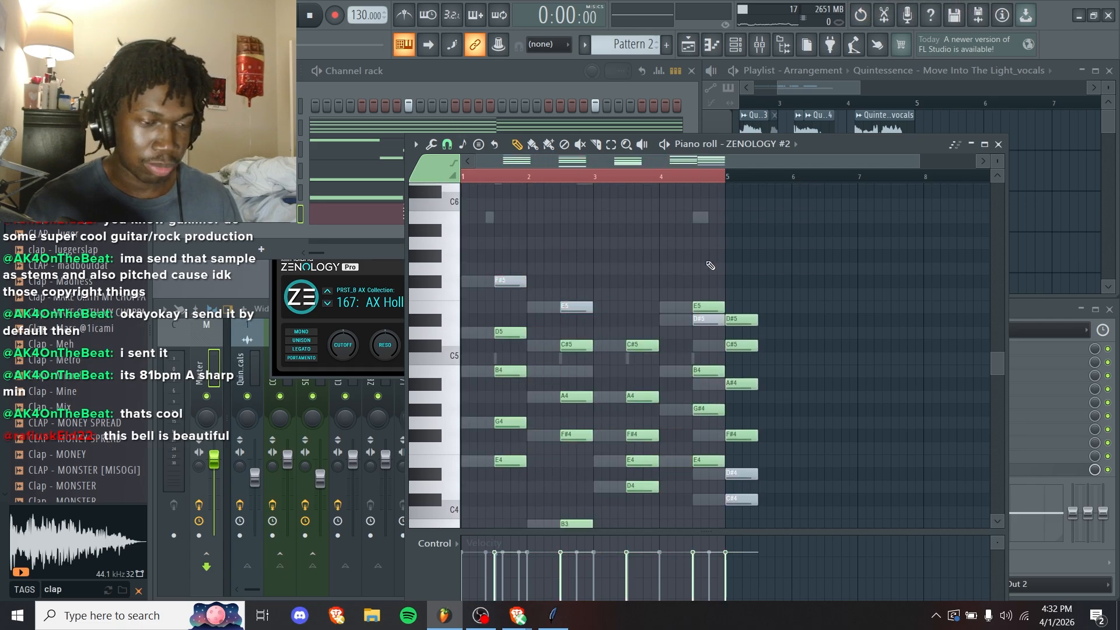
# - Delete the last two ZENOLOGY #2 chords and raise the remaining three chords by an octave
pyautogui.rightClick(694, 462)
pyautogui.press('space')
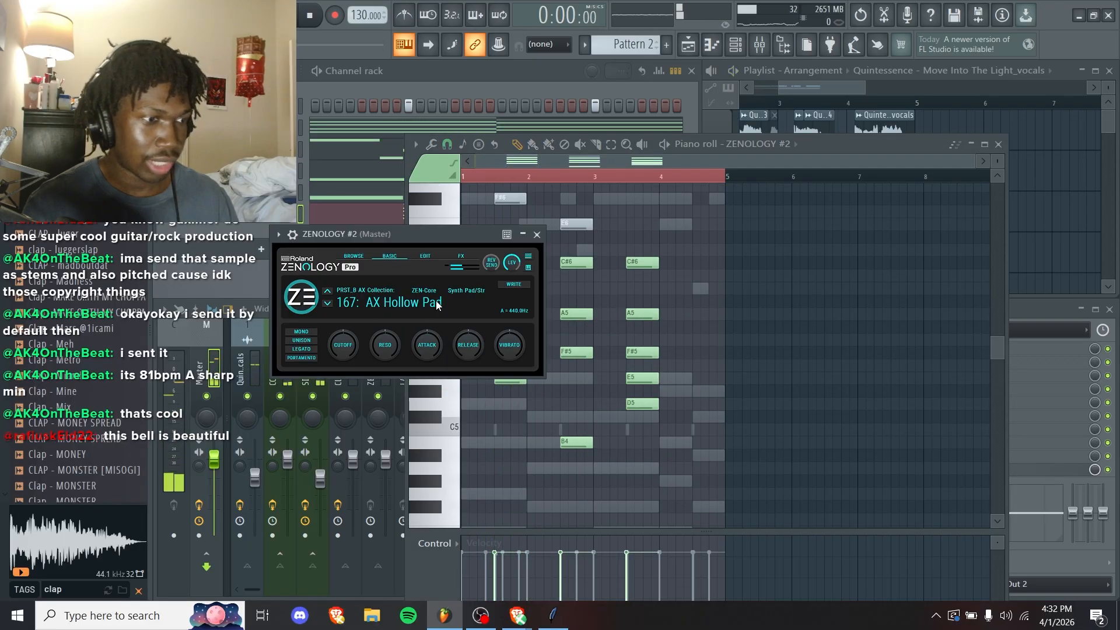
# - Search the ZENOLOGY #2 presets for "poly" and load Poly Synth 2 from the AX Collection during playback
pyautogui.click(437, 302)
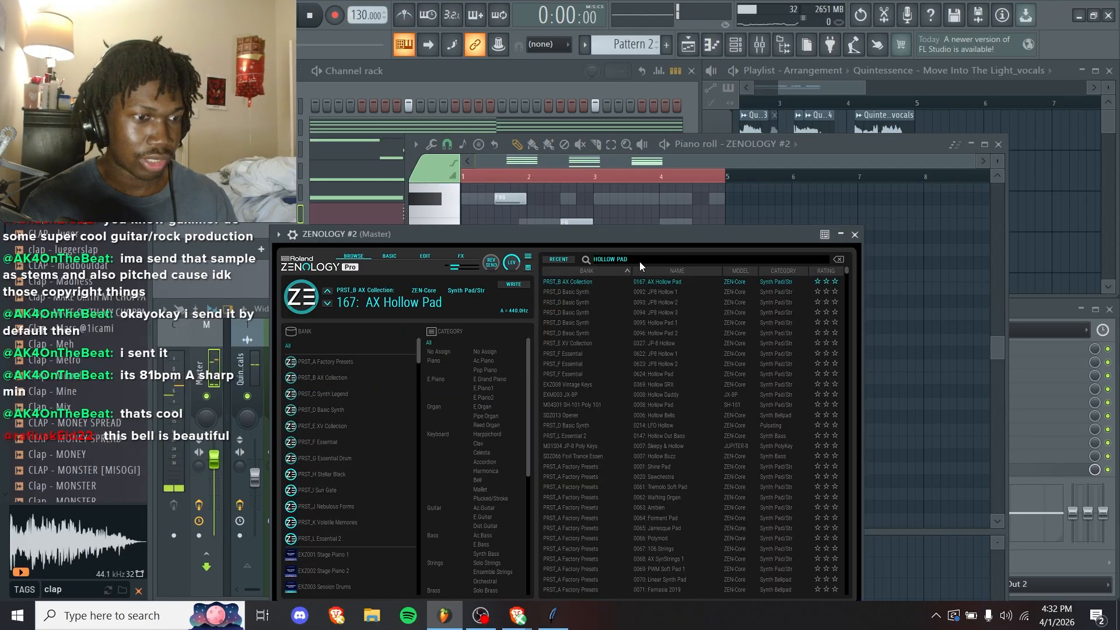
pyautogui.click(650, 259)
pyautogui.write('poly')
pyautogui.press('Return')
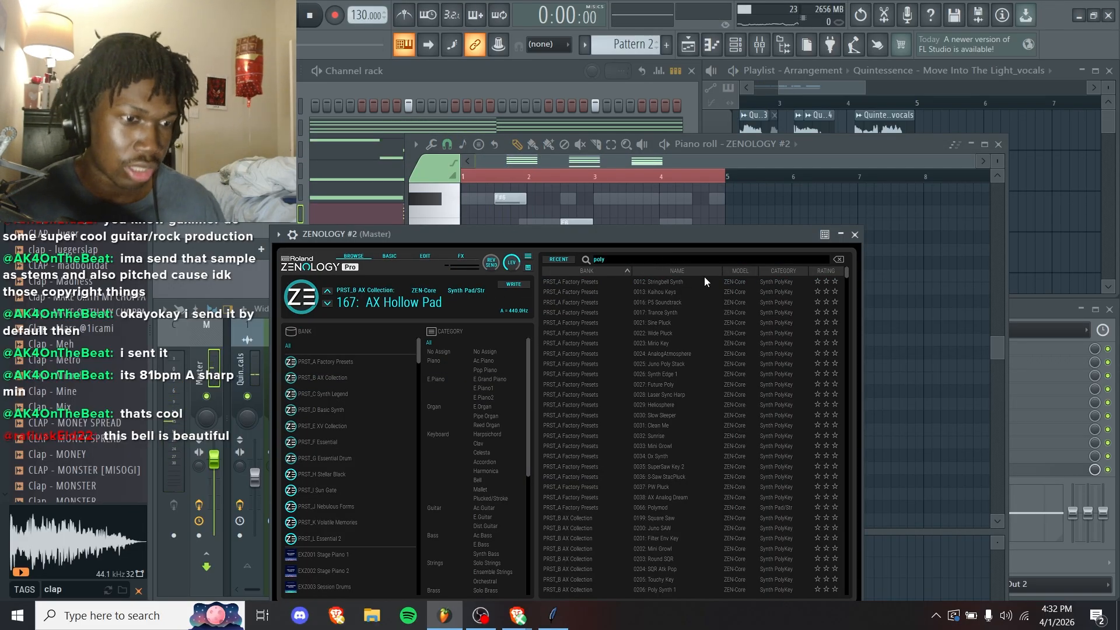
pyautogui.moveTo(715, 239); pyautogui.dragTo(714, 137)
pyautogui.scroll(-4, 713, 337)
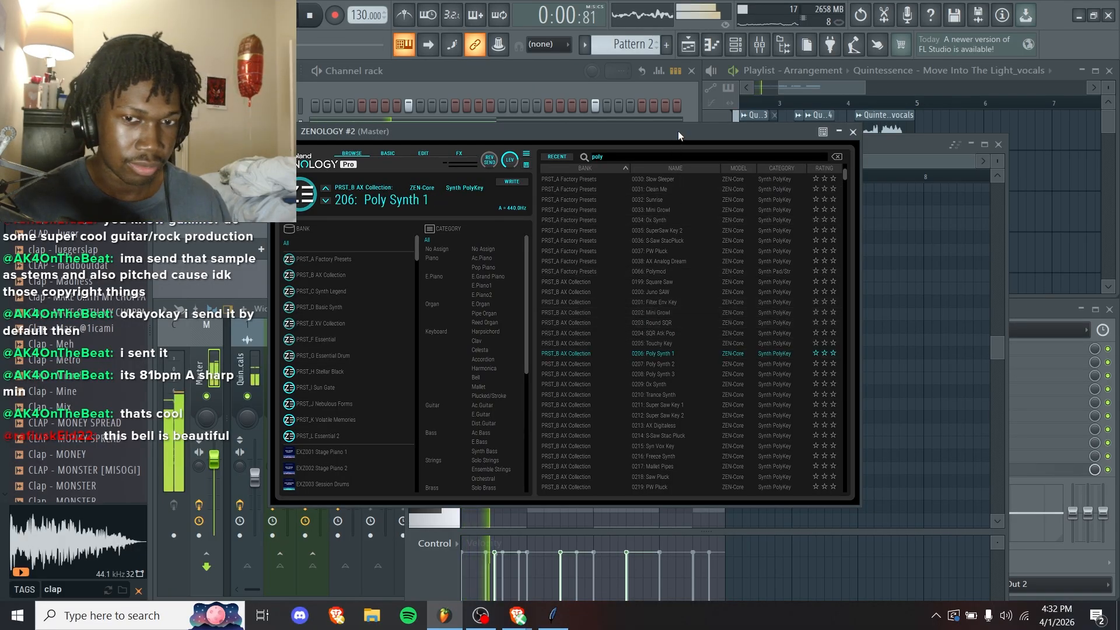
pyautogui.click(877, 209)
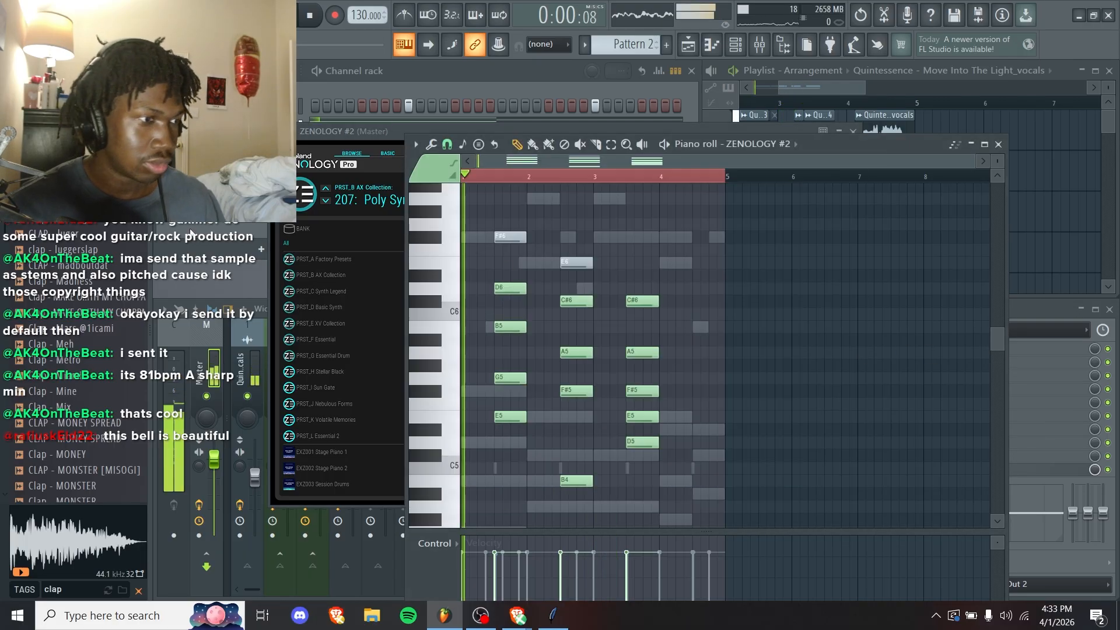
# - Rework the bar 2 chord in ZENOLOGY #2 to B4, E5, G5, C#6 and F#6, and play it back
pyautogui.click(571, 456)
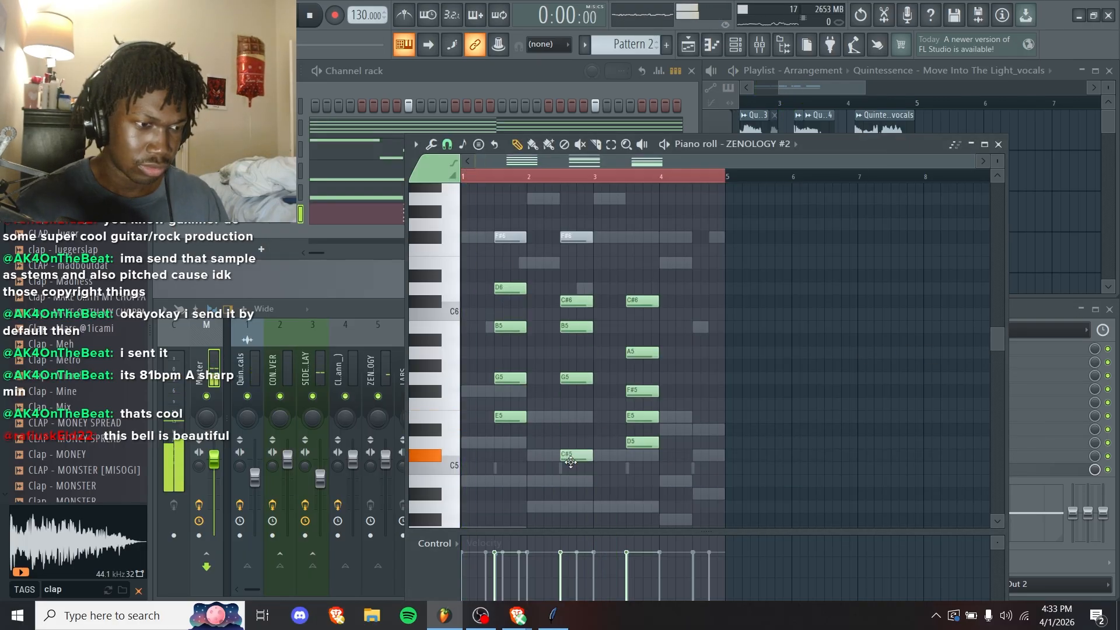
pyautogui.moveTo(571, 461); pyautogui.dragTo(572, 486)
pyautogui.press('space')
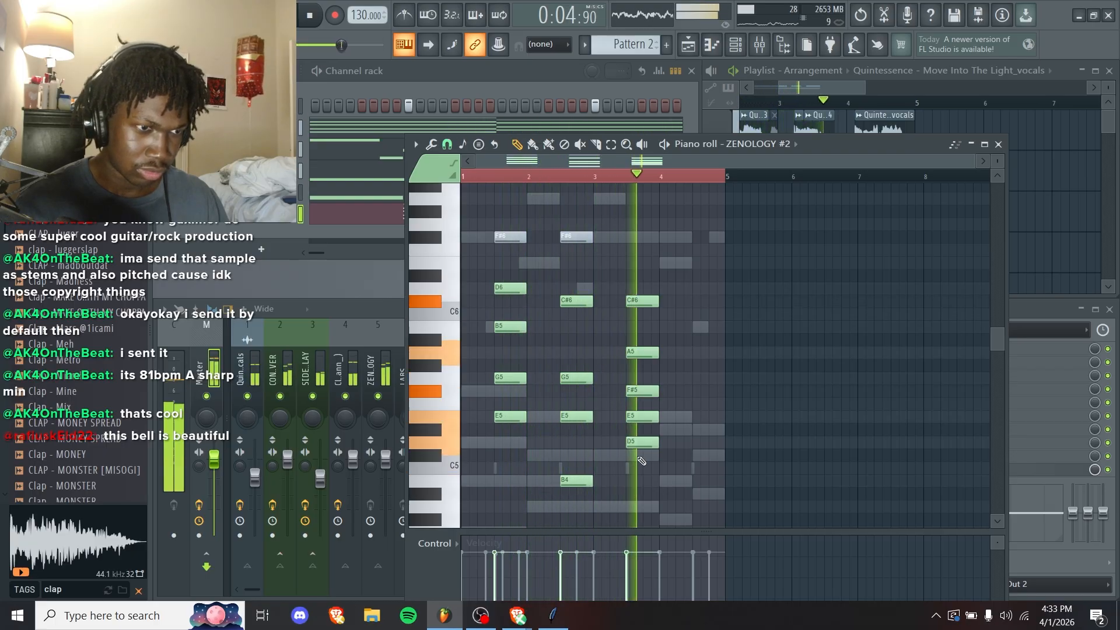
pyautogui.press('space')
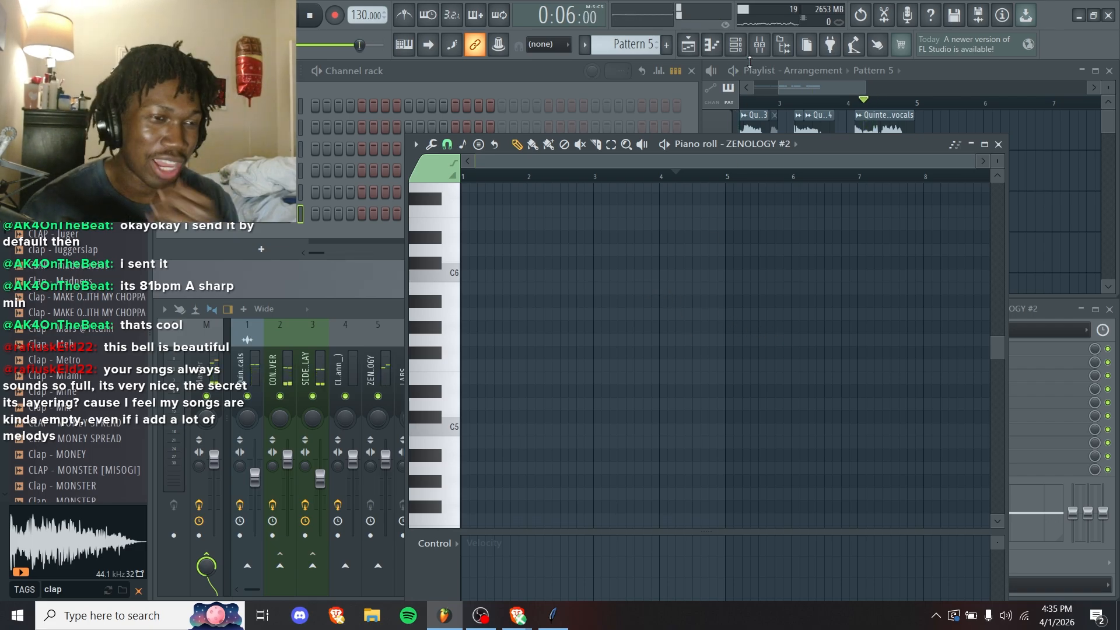
# - Switch to the Brave browser and open the producer's Instagram profile by its address
pyautogui.hotkey('alt', 'Tab')
pyautogui.write('insta')
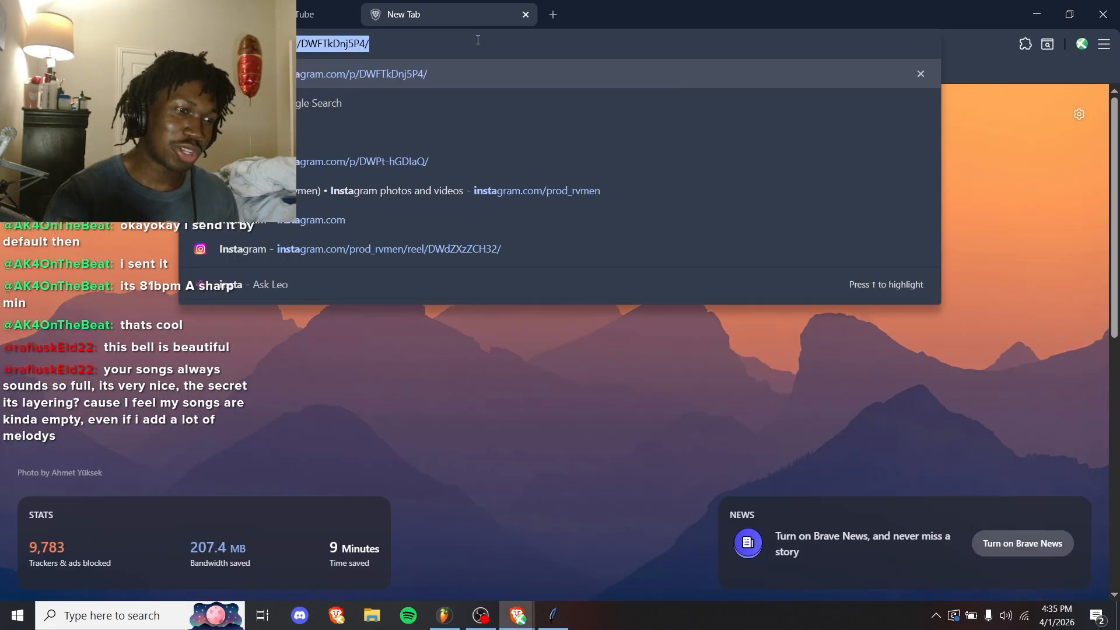
pyautogui.write('gram.com/d')
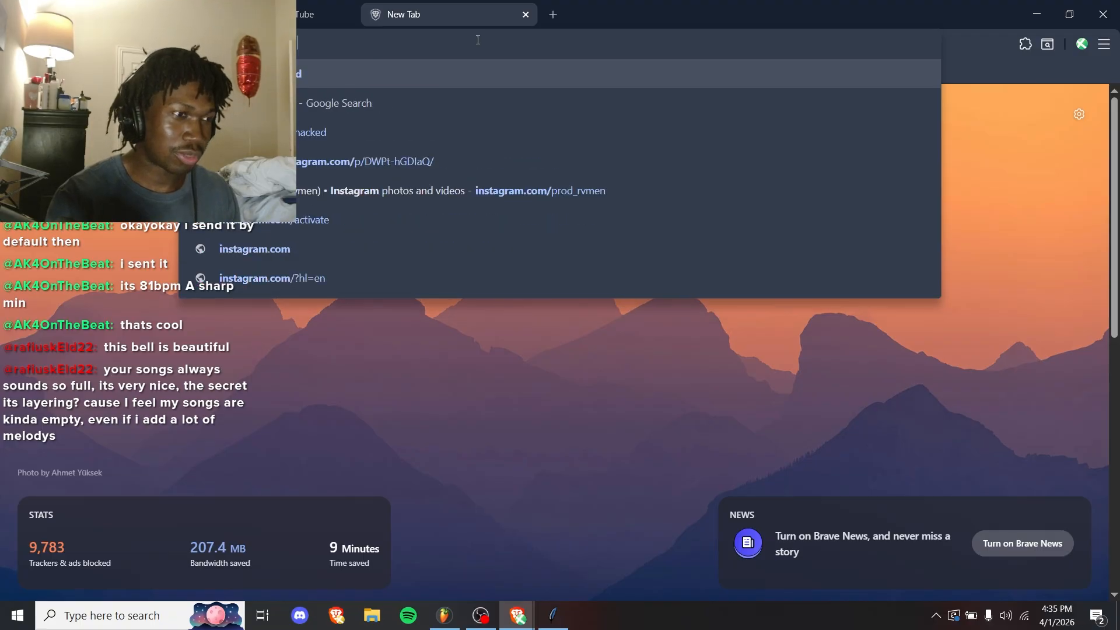
pyautogui.write('ark.chocolateoreo')
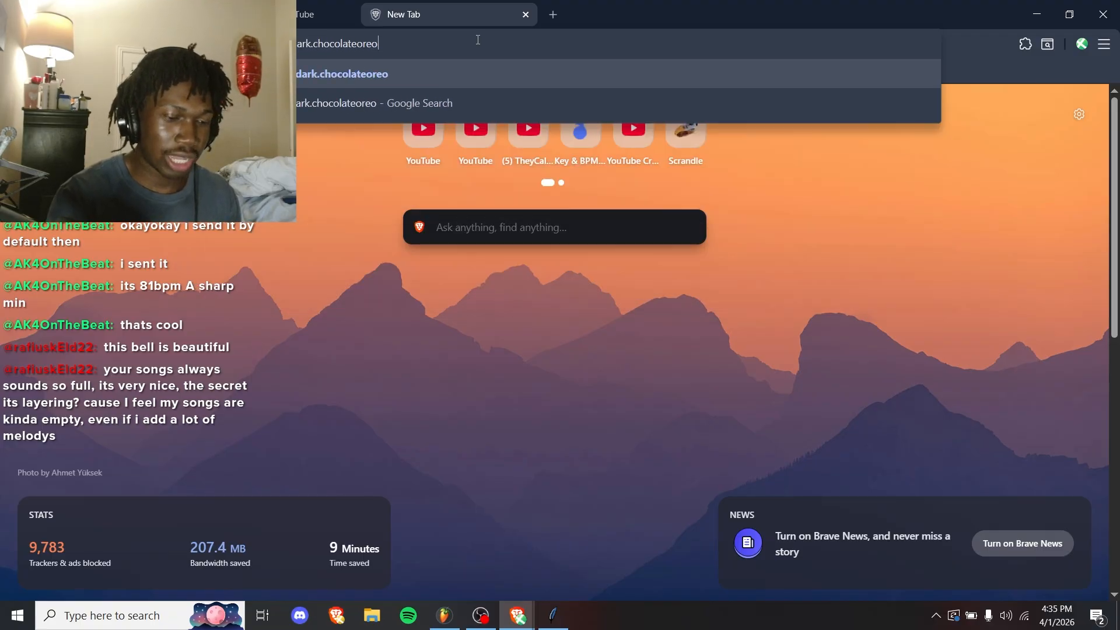
pyautogui.press('Return')
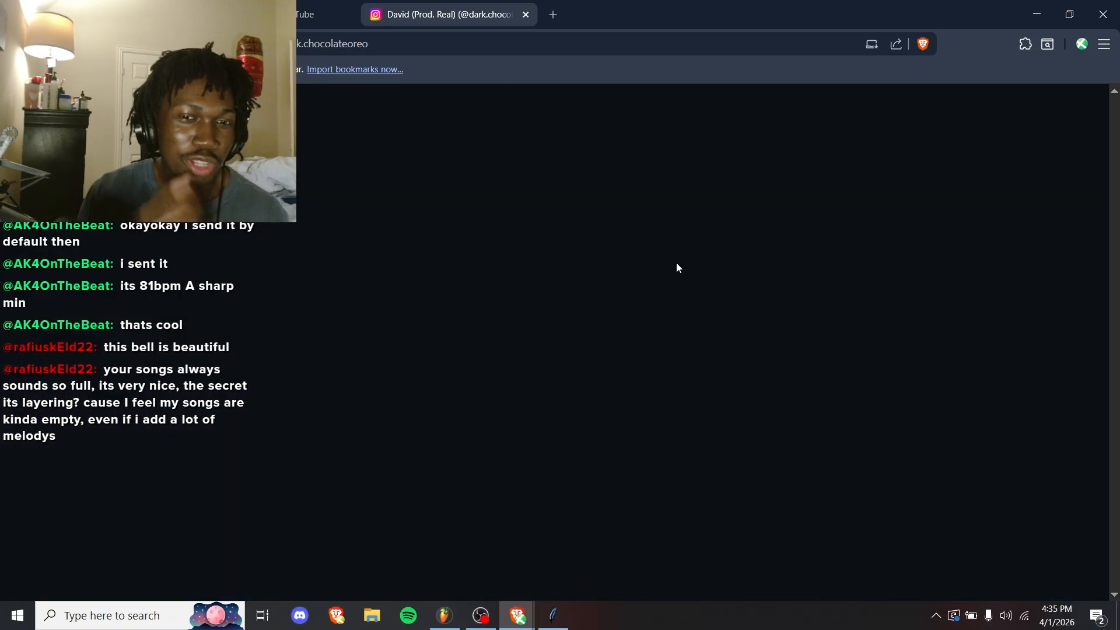
# - Browse the profile's post grid and open the reel left of the "Disney princess music" one in its own tab
pyautogui.scroll(-10, 676, 263)
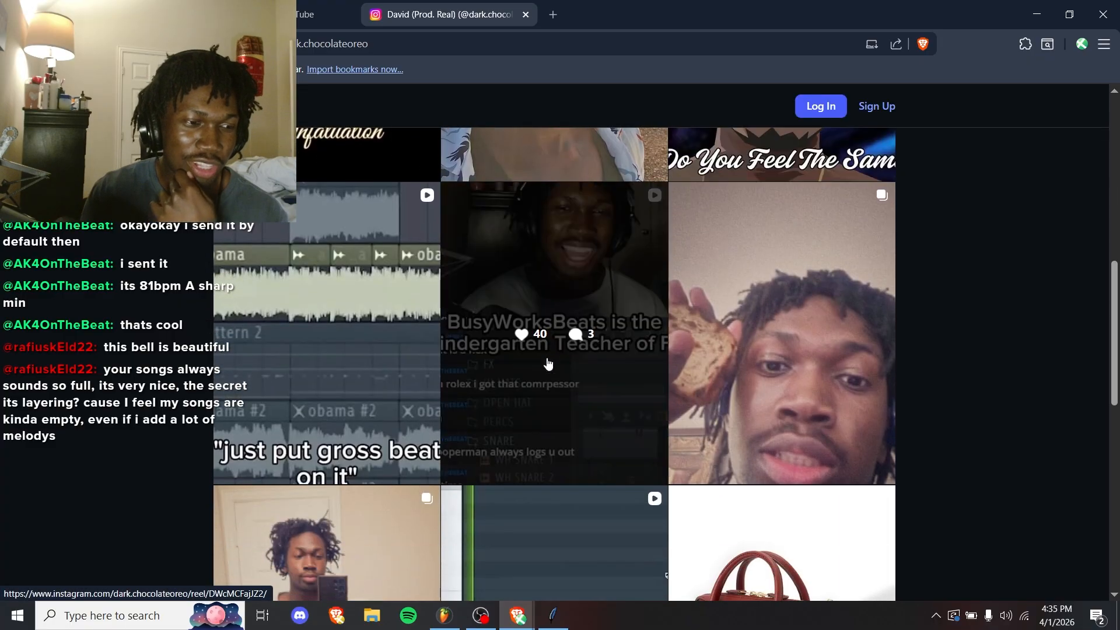
pyautogui.scroll(-2, 590, 379)
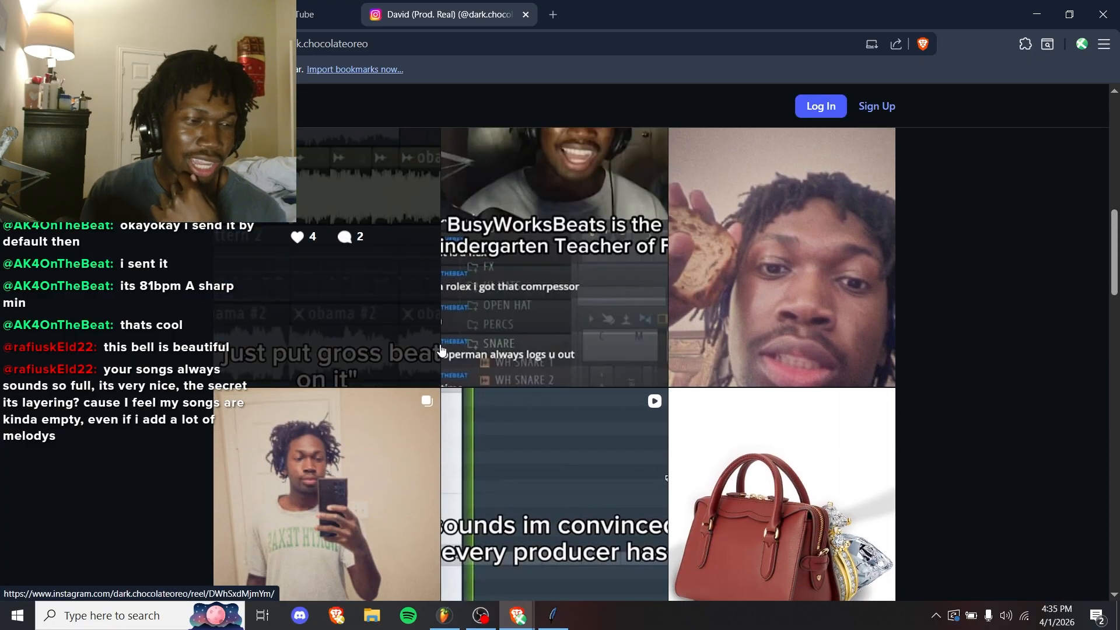
pyautogui.scroll(-9, 440, 344)
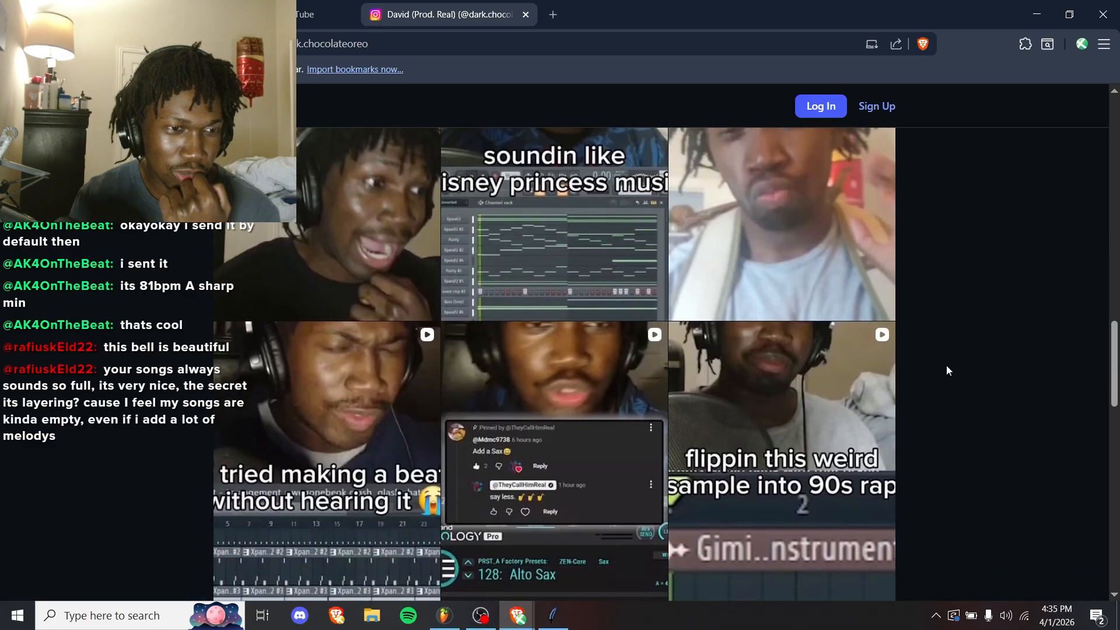
pyautogui.scroll(5, 896, 387)
pyautogui.scroll(-6, 896, 379)
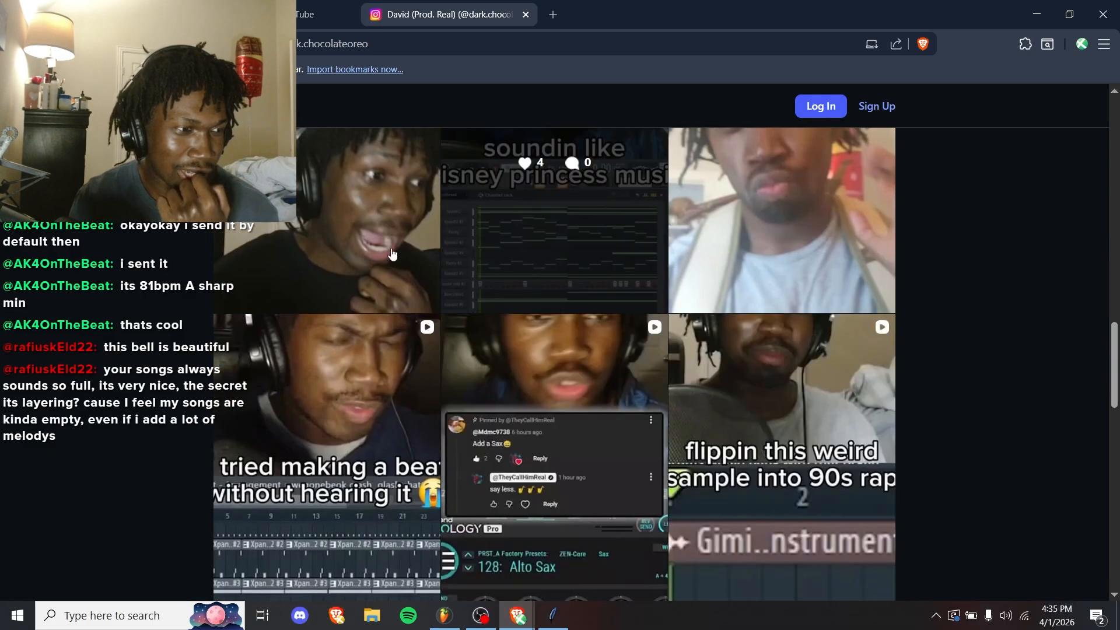
pyautogui.middleClick(387, 249)
pyautogui.click(607, 14)
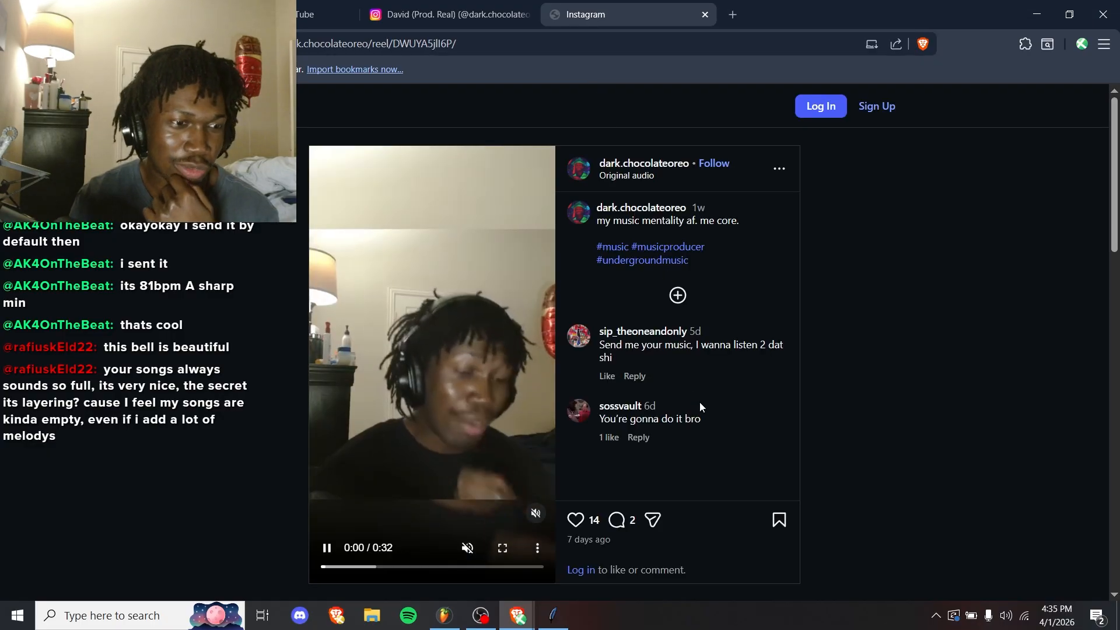
# - Highlight the comment "You're gonna do it bro", unmute the reel and pause it after a few seconds
pyautogui.tripleClick(637, 420)
pyautogui.click(536, 513)
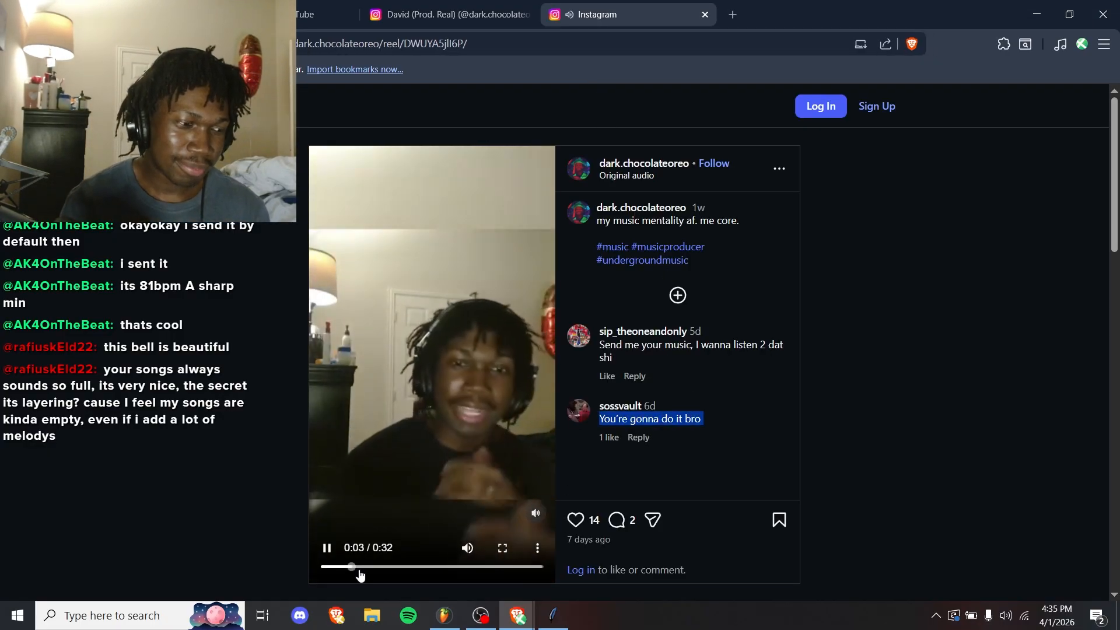
pyautogui.click(325, 549)
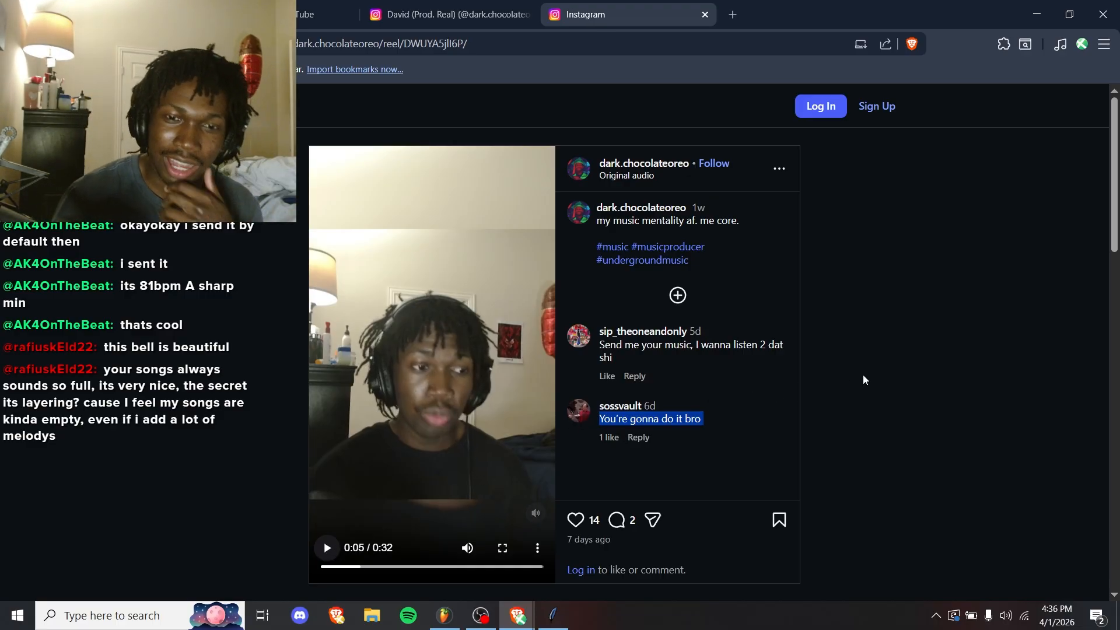
# - Search the web for "matt proxy back", and close the search results tab and the Instagram profile tab
pyautogui.click(778, 41)
pyautogui.write('mat')
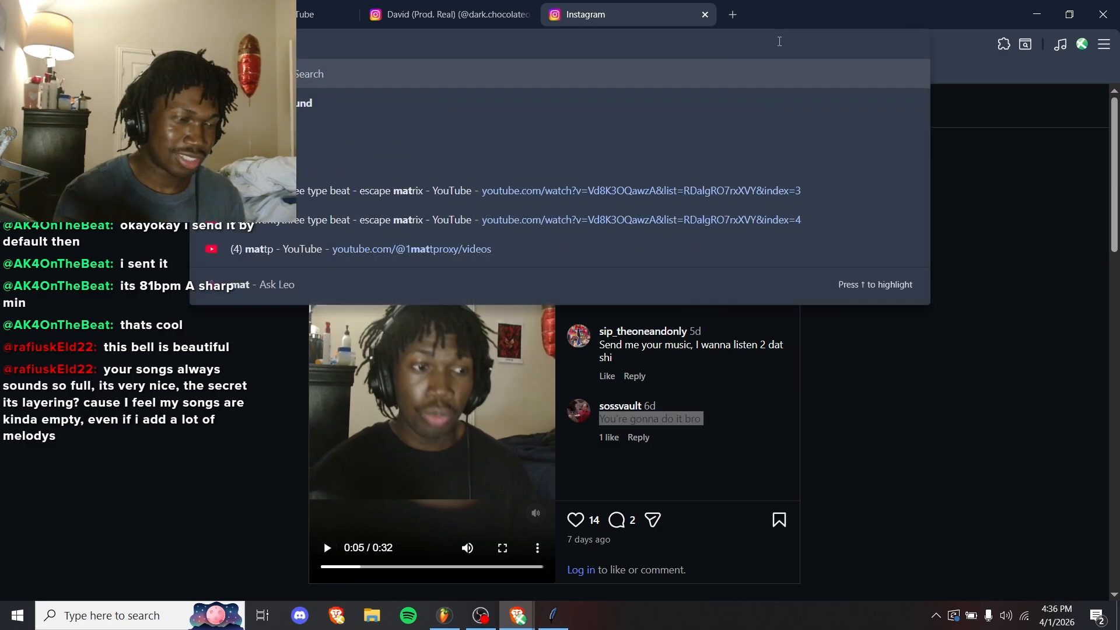
pyautogui.write('t proxy back')
pyautogui.press('Return')
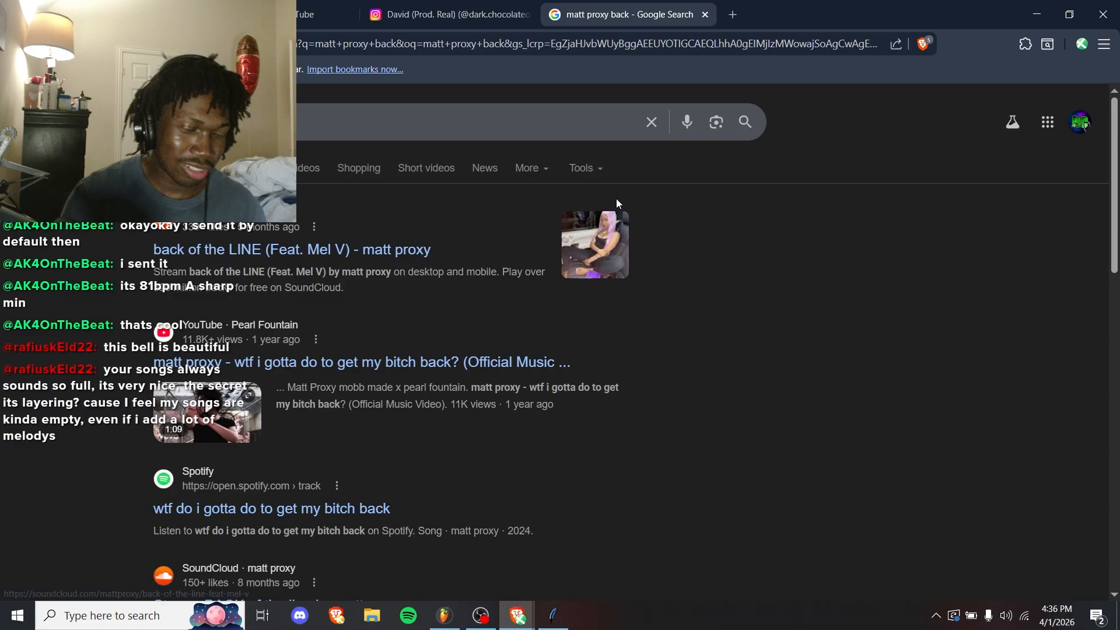
pyautogui.hotkey('ctrl', 'w')
pyautogui.hotkey('ctrl', 'w')
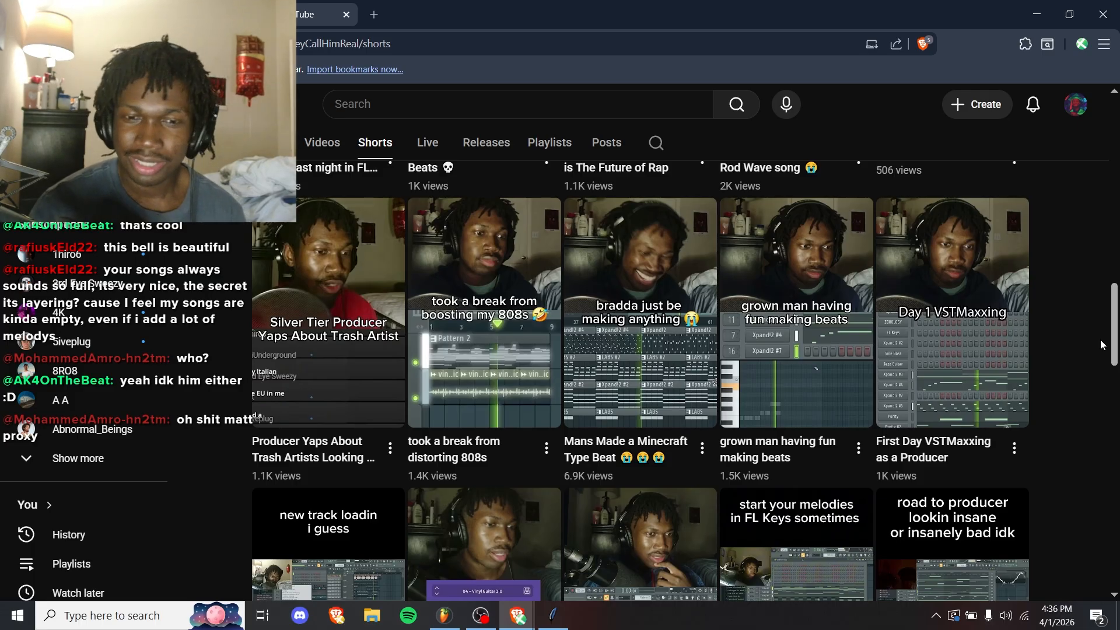
# - Return to FL Studio and examine the ZENOLOGY chords of Pattern 2 in the piano roll
pyautogui.hotkey('alt', 'Tab')
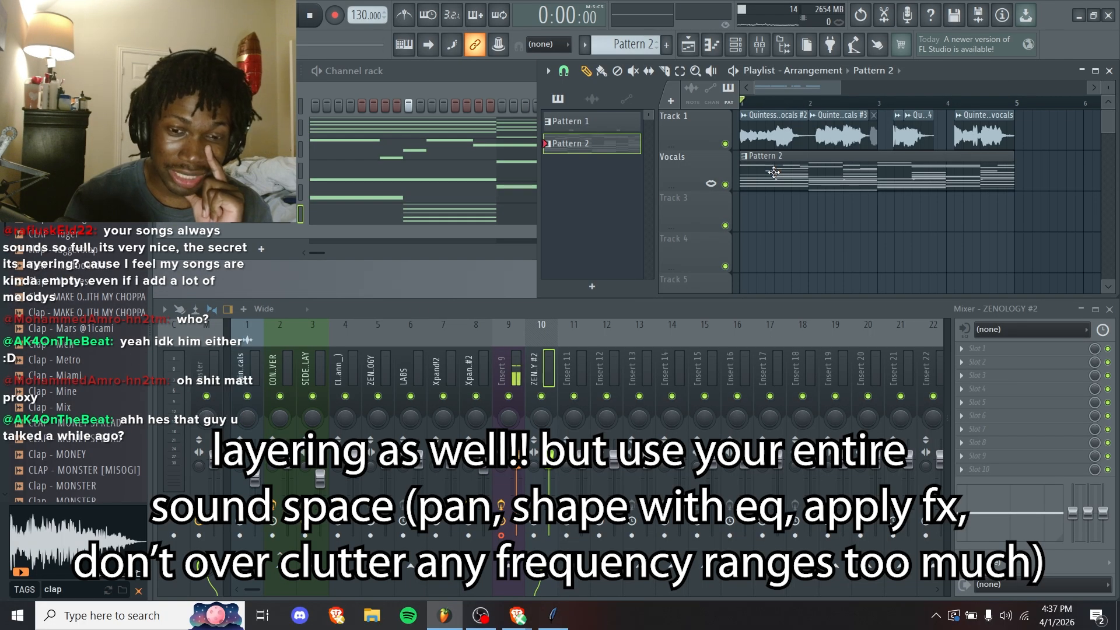
pyautogui.click(371, 134)
pyautogui.scroll(-3, 553, 369)
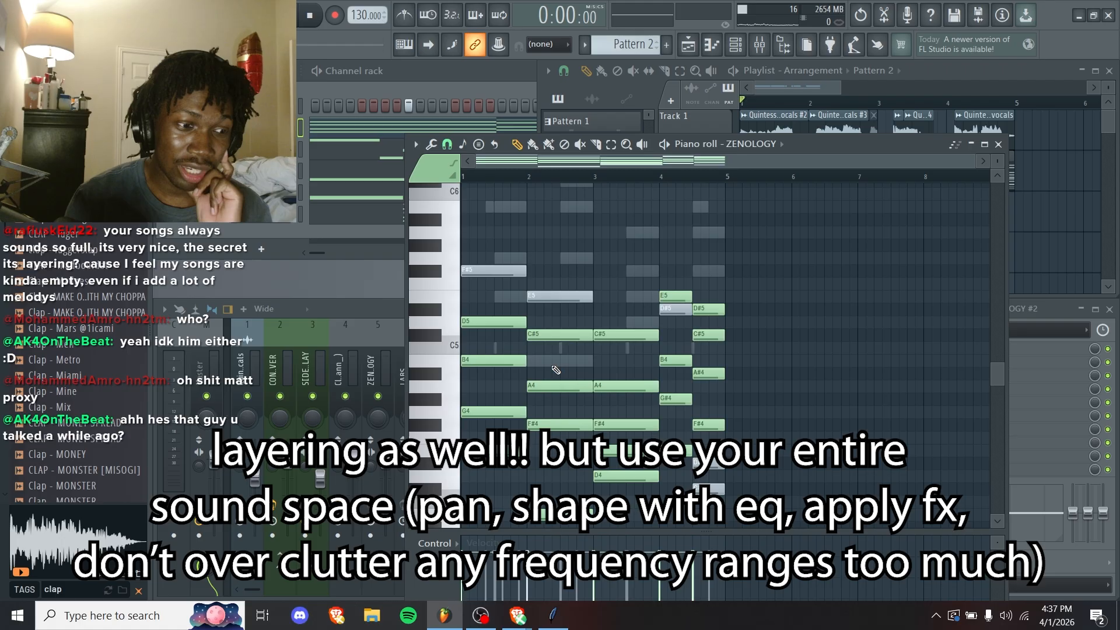
pyautogui.scroll(3, 556, 366)
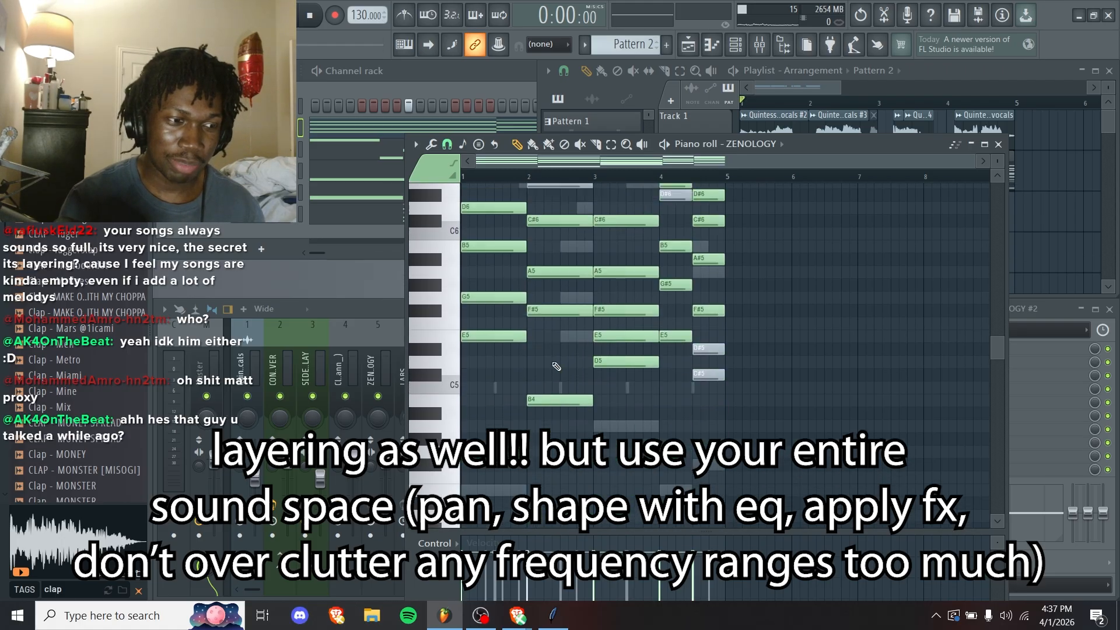
pyautogui.scroll(-2, 556, 366)
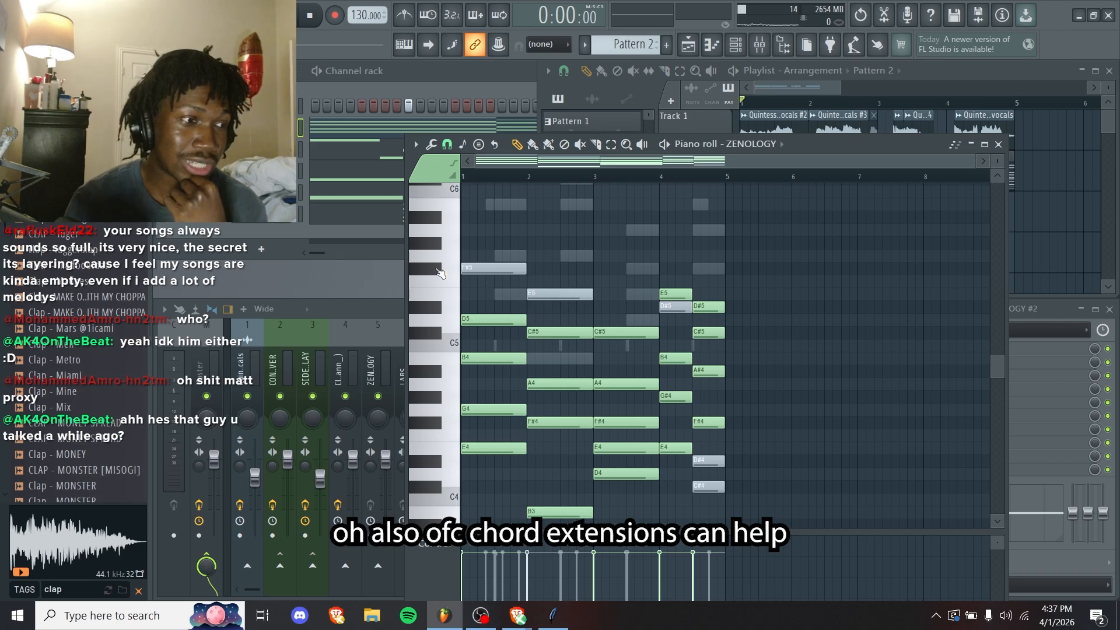
pyautogui.scroll(-2, 810, 238)
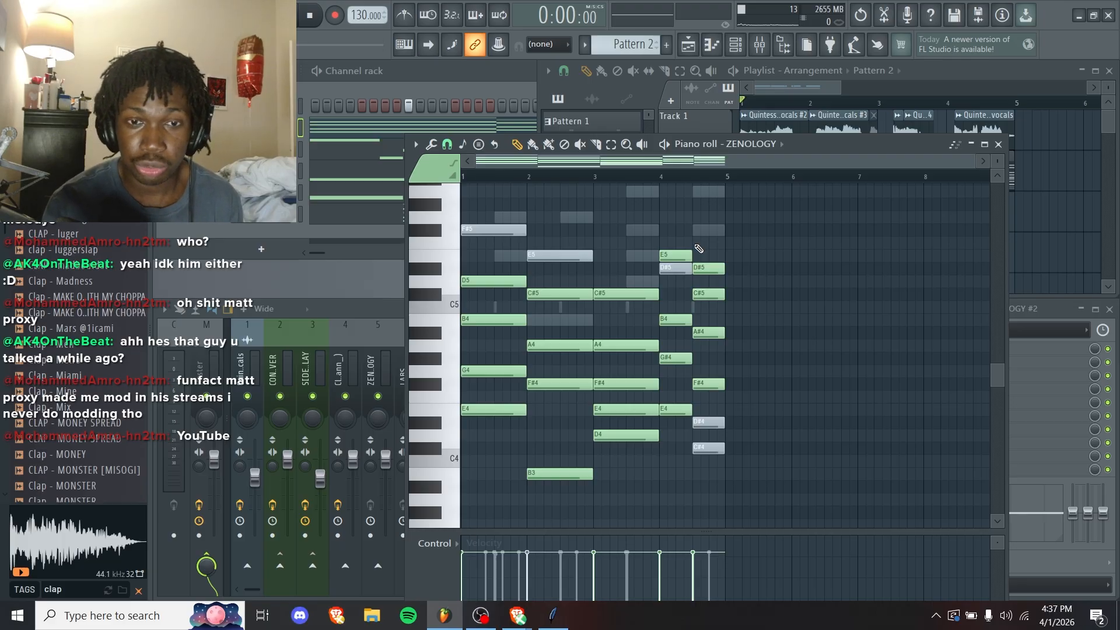
# - Solo the ZENOLOGY #2 mixer track and load Fruity Parametric EQ 2 into its first effect slot
pyautogui.click(261, 373)
pyautogui.click(371, 71)
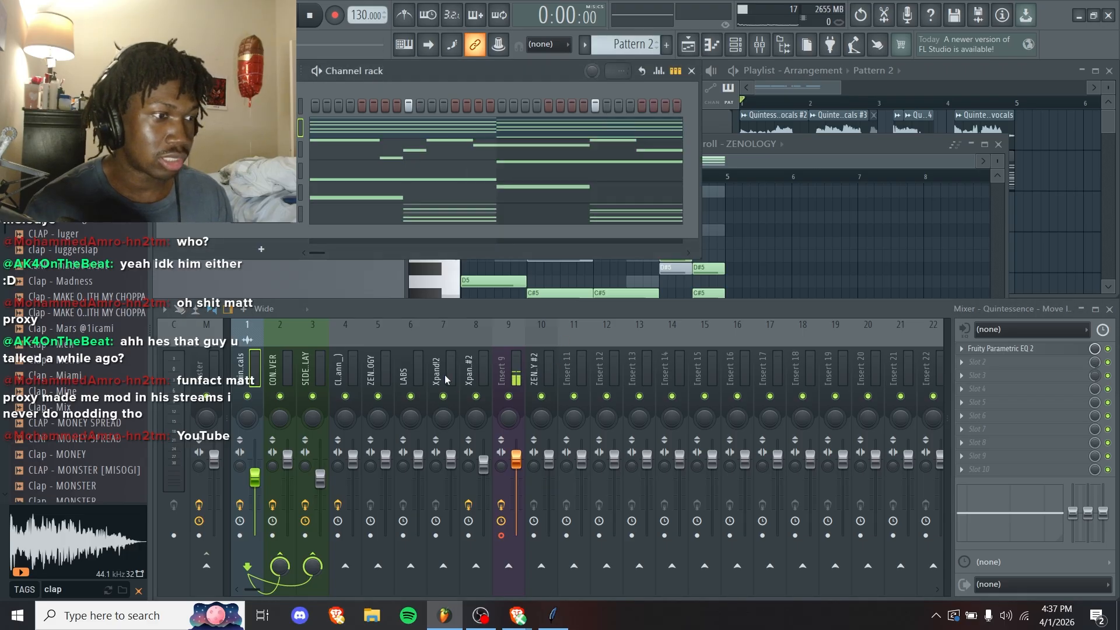
pyautogui.click(470, 376)
pyautogui.click(556, 371)
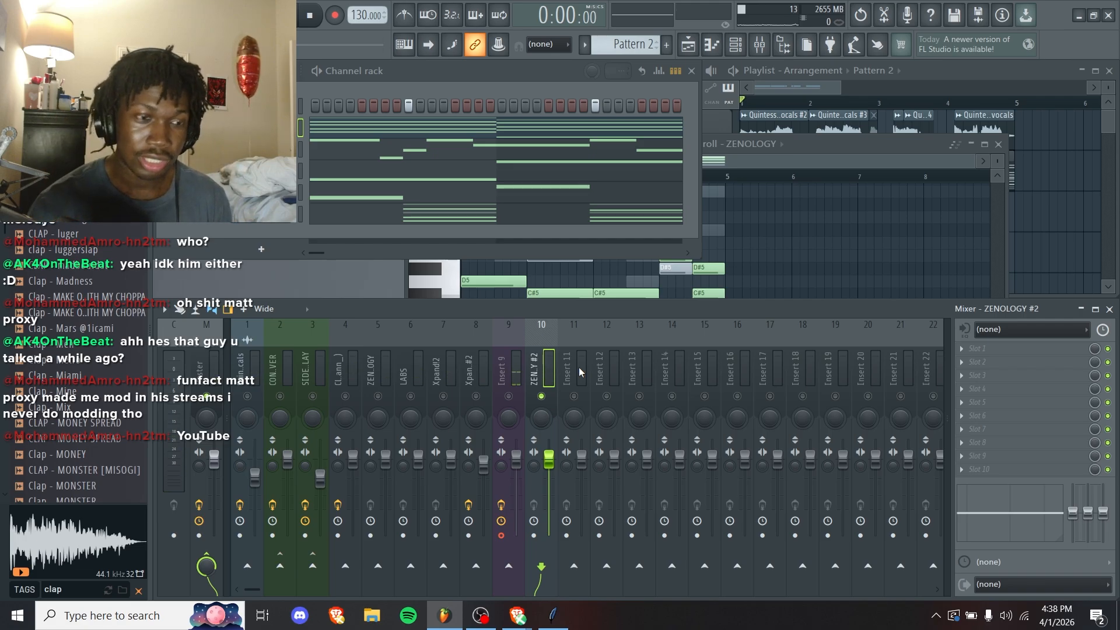
pyautogui.click(1060, 354)
pyautogui.click(641, 25)
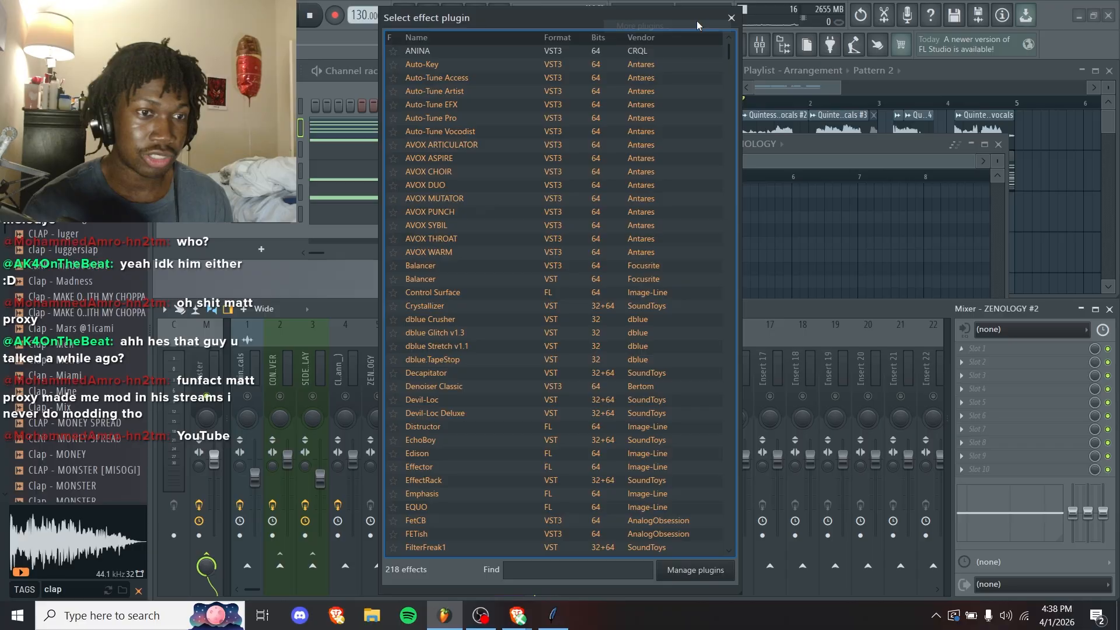
pyautogui.write('eq')
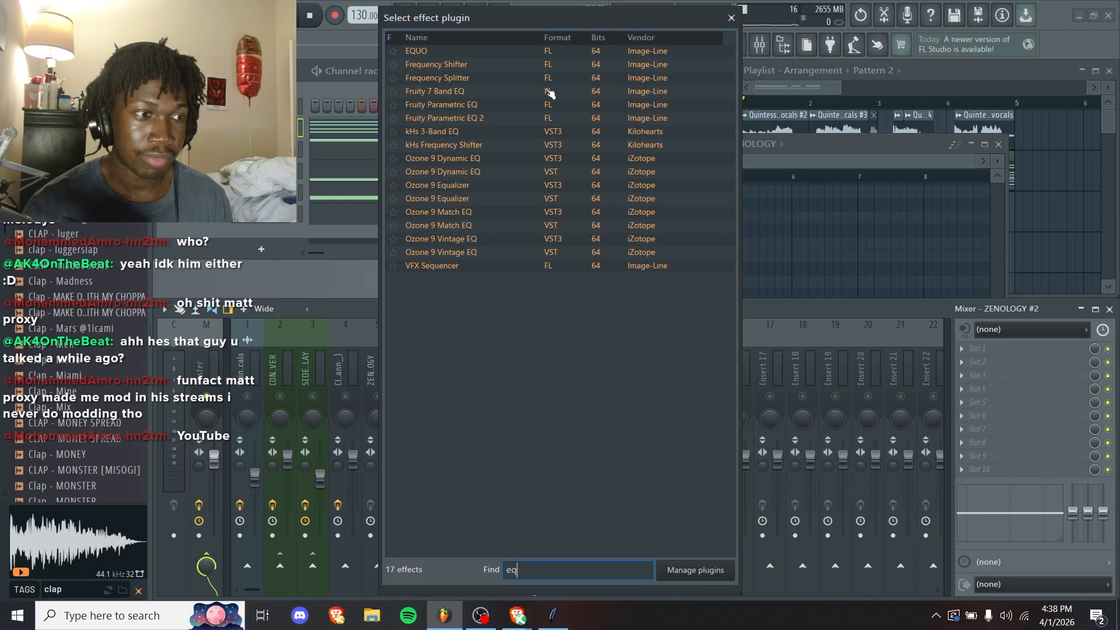
pyautogui.doubleClick(500, 119)
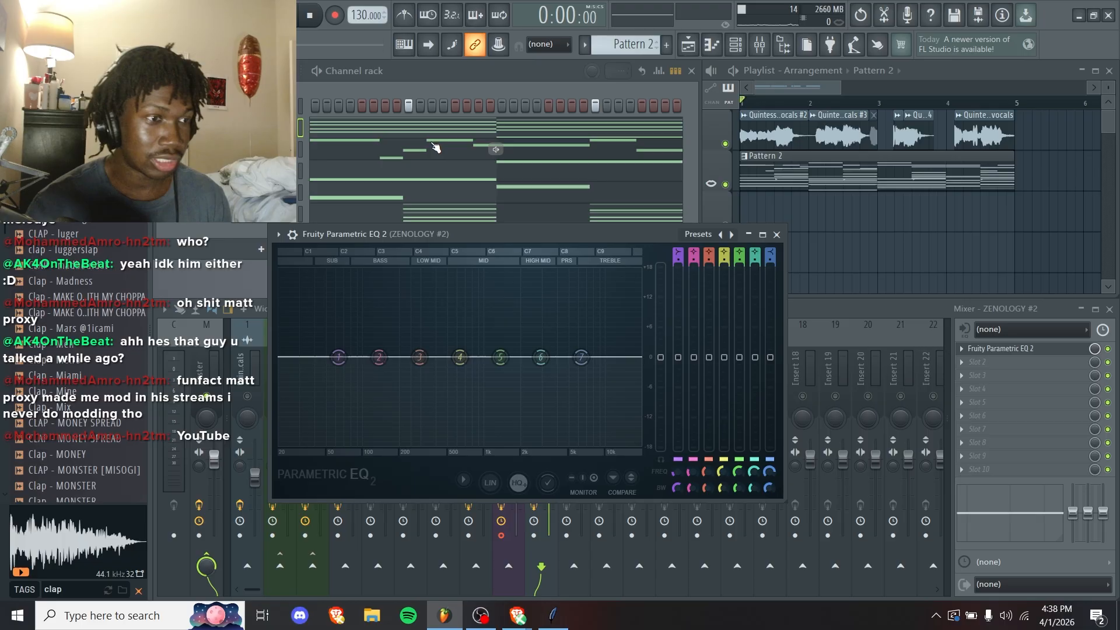
# - Solo the ZENOLOGY mixer track, play it briefly and examine the upper and lowest chord notes in its piano roll
pyautogui.click(435, 147)
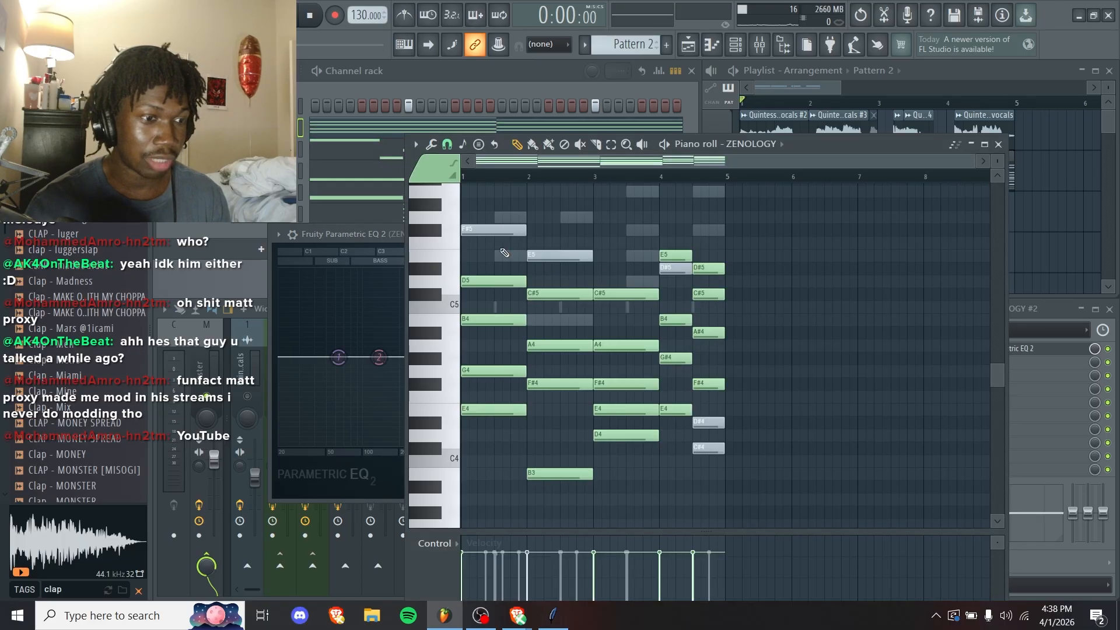
pyautogui.click(251, 372)
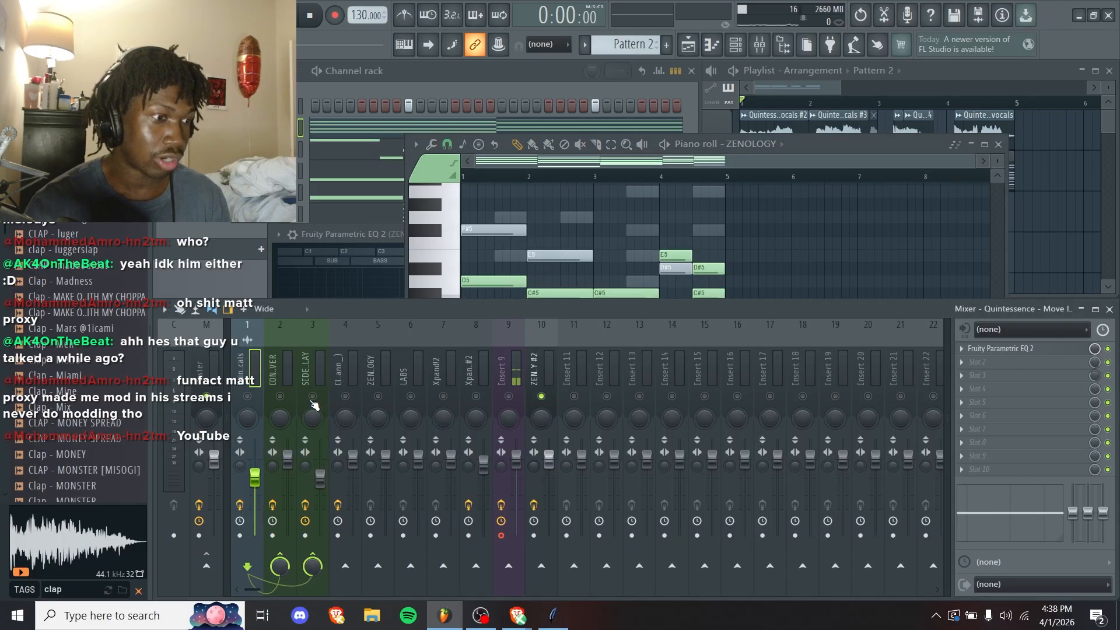
pyautogui.rightClick(378, 397)
pyautogui.press('space')
pyautogui.rightClick(595, 235)
pyautogui.press('space')
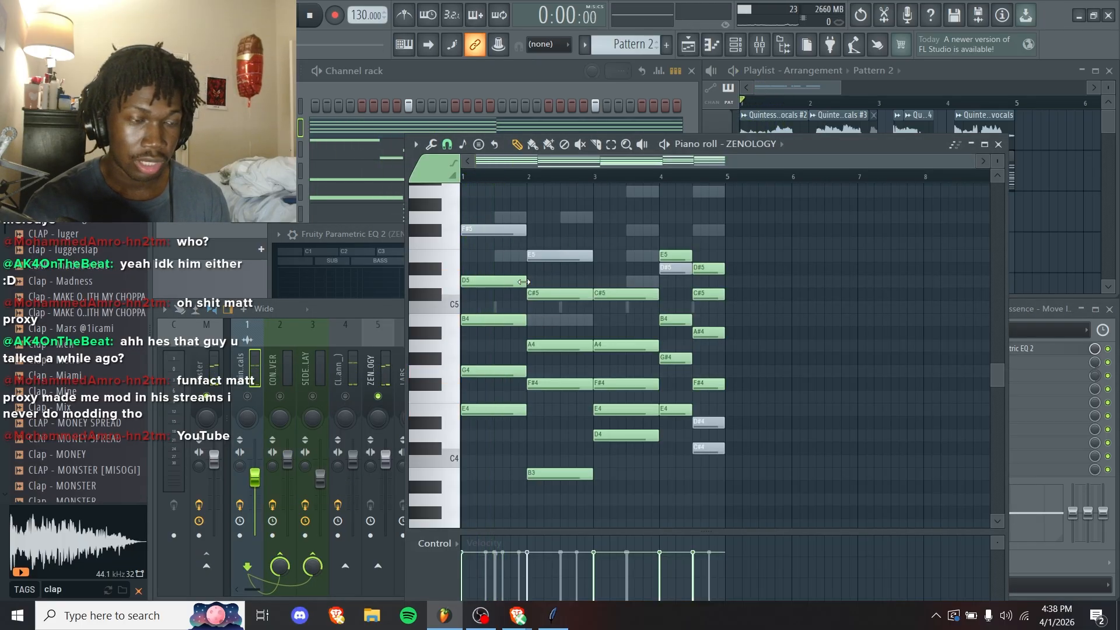
pyautogui.moveTo(494, 251); pyautogui.dragTo(683, 272)
pyautogui.moveTo(481, 393); pyautogui.dragTo(536, 462)
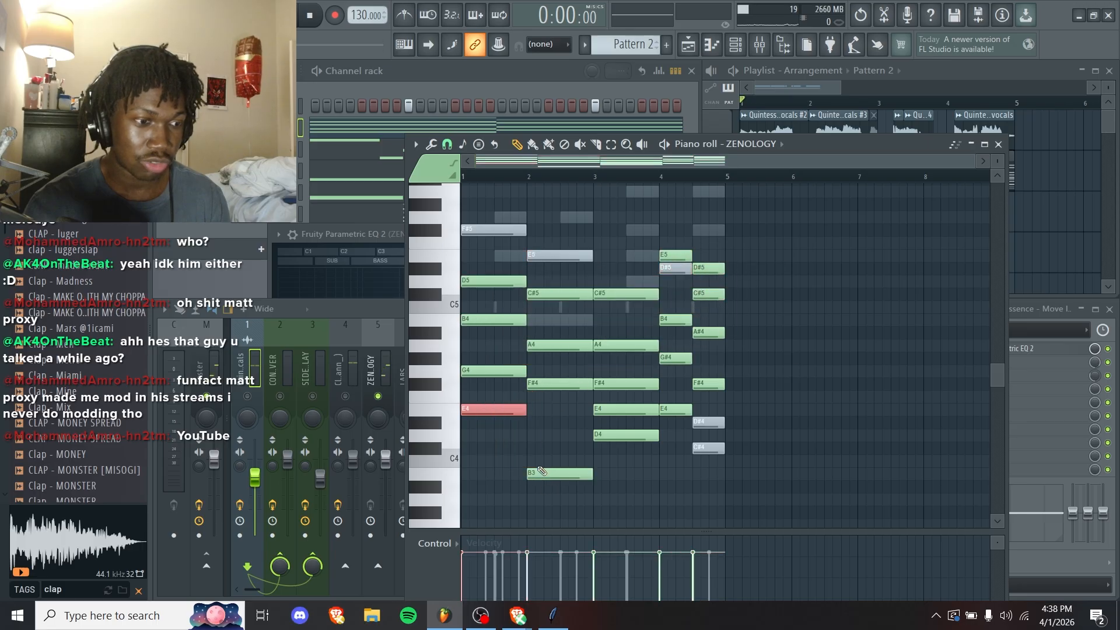
pyautogui.keyDown('ctrl'); pyautogui.click(536, 440); pyautogui.keyUp('ctrl')
# - Open the LABS melody in the piano roll, solo the LABS mixer track, play it back and examine its high notes
pyautogui.click(386, 249)
pyautogui.click(334, 150)
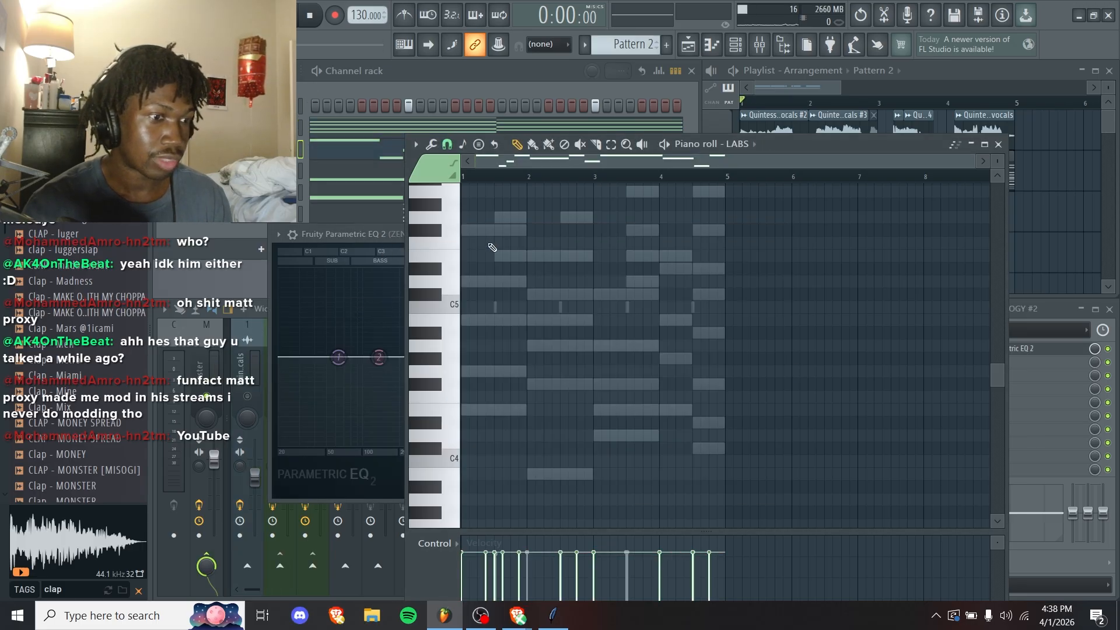
pyautogui.click(238, 365)
pyautogui.click(425, 402)
pyautogui.press('space')
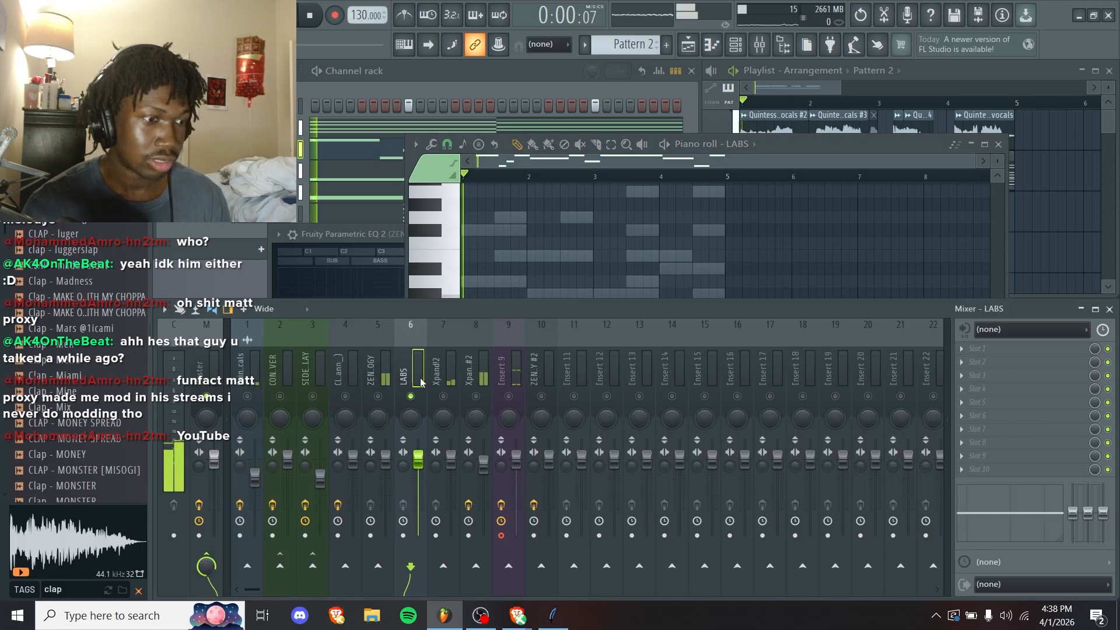
pyautogui.press('space')
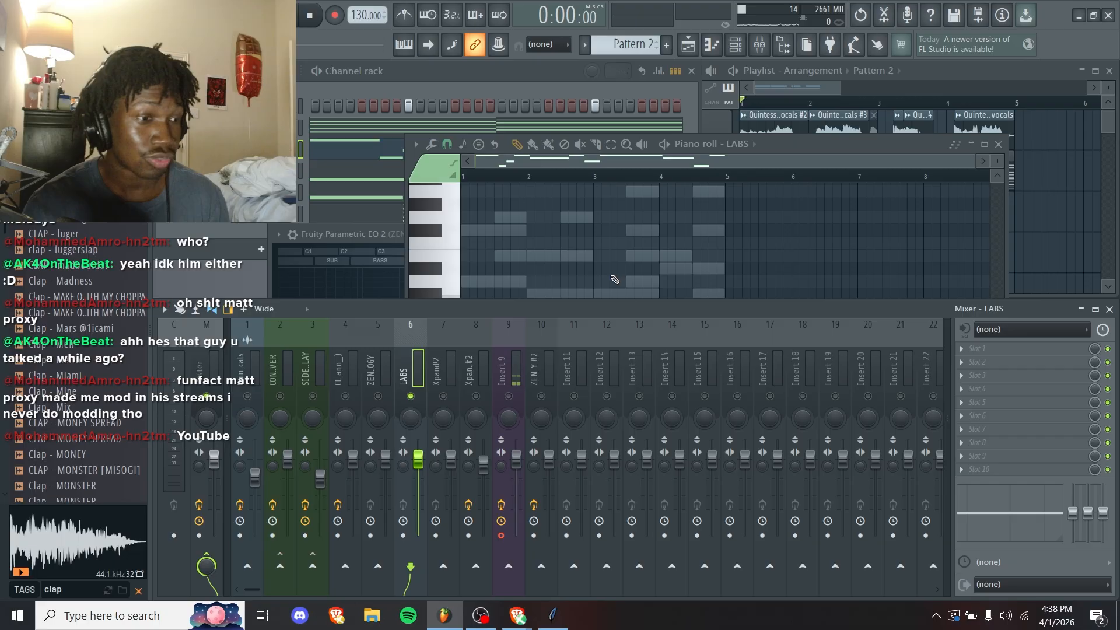
pyautogui.rightClick(608, 260)
pyautogui.scroll(2, 471, 326)
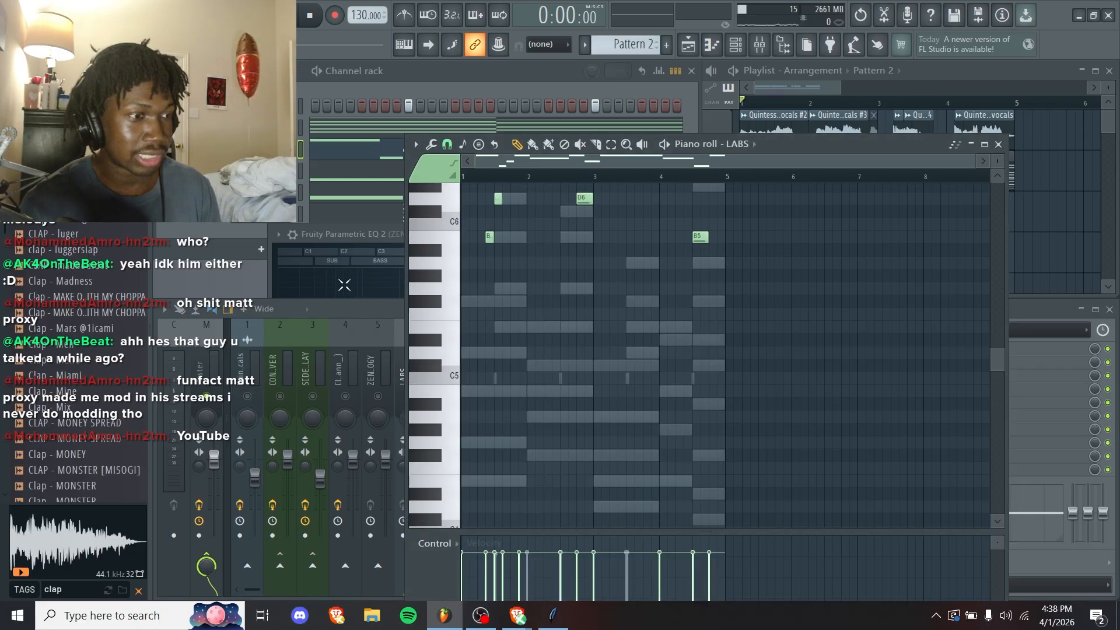
# - Solo the Xpand!2 mixer track, and open Fruity Parametric EQ 2 on the ZENOLOGY #2 track
pyautogui.press('F6')
pyautogui.press('F9')
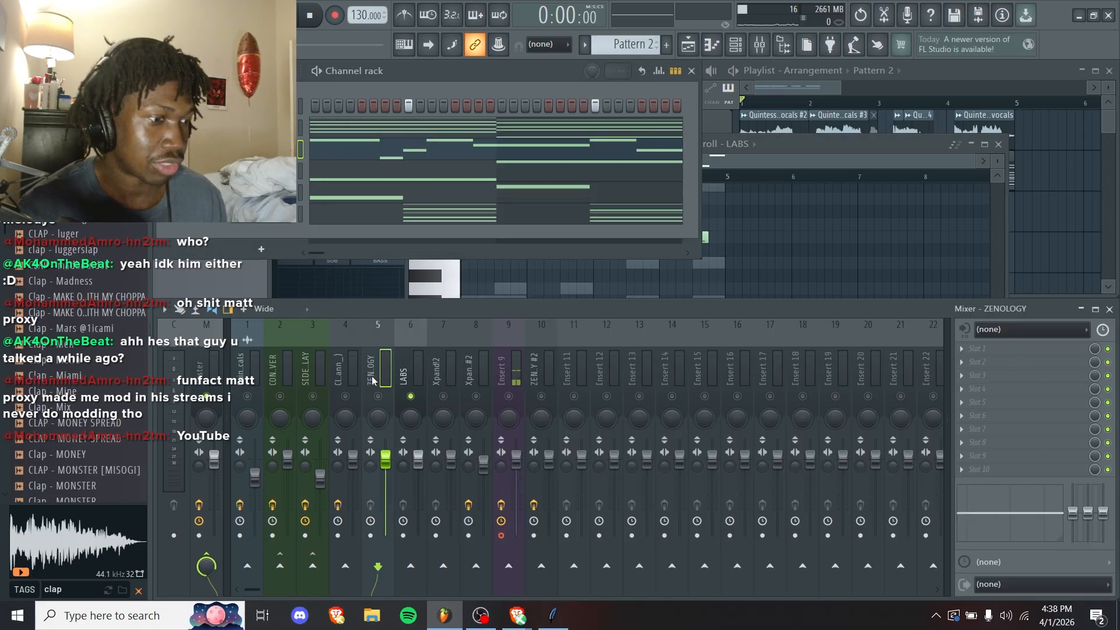
pyautogui.click(455, 399)
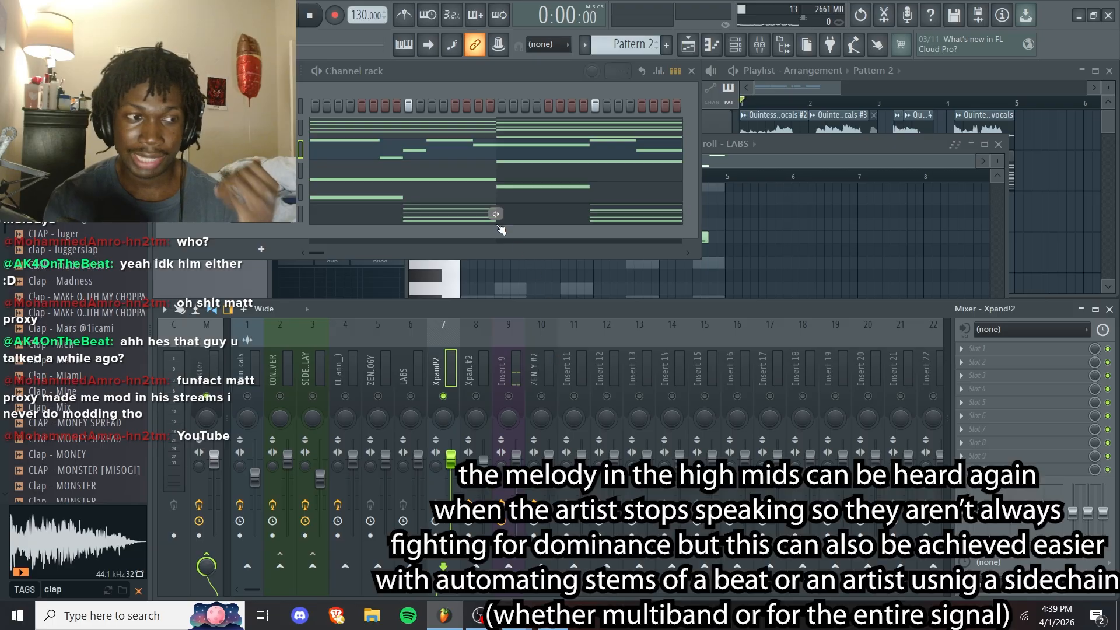
pyautogui.click(541, 388)
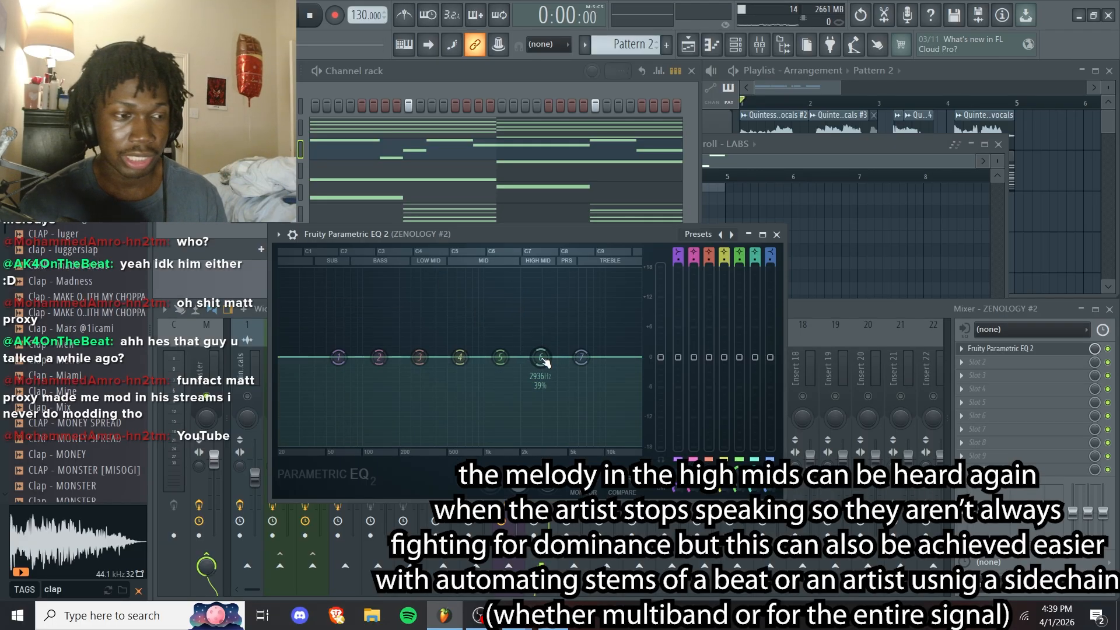
# - Try a level change on EQ band 6 in the high mids with playback, and move it into a sharp low-mid boost
pyautogui.moveTo(540, 357); pyautogui.dragTo(541, 331)
pyautogui.press('space')
pyautogui.press('space')
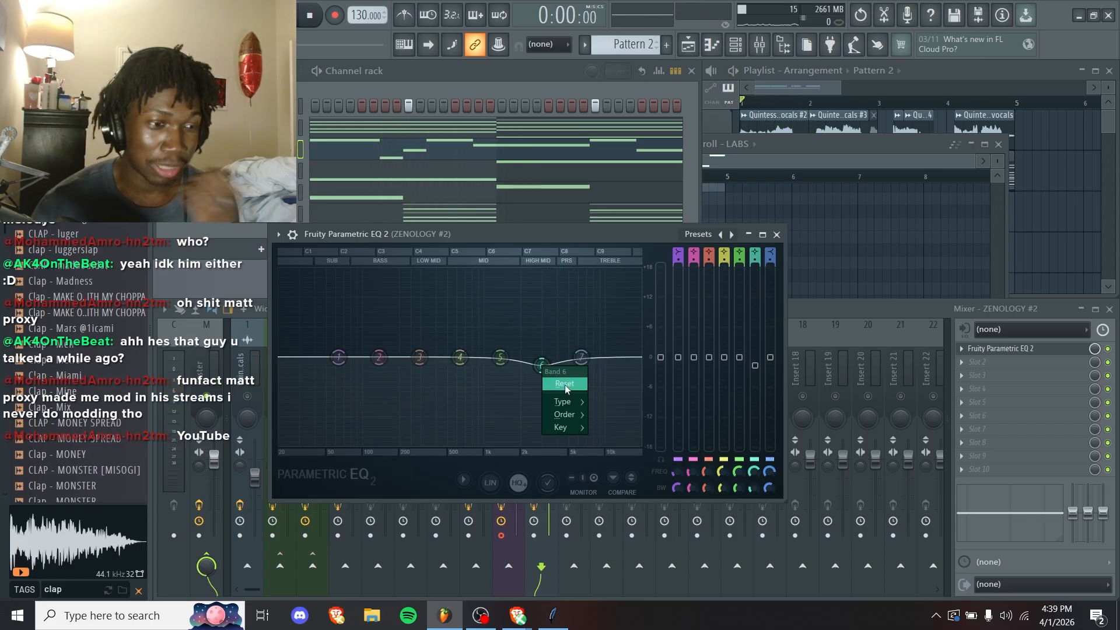
pyautogui.moveTo(542, 359); pyautogui.dragTo(441, 269)
pyautogui.press('space')
pyautogui.press('space')
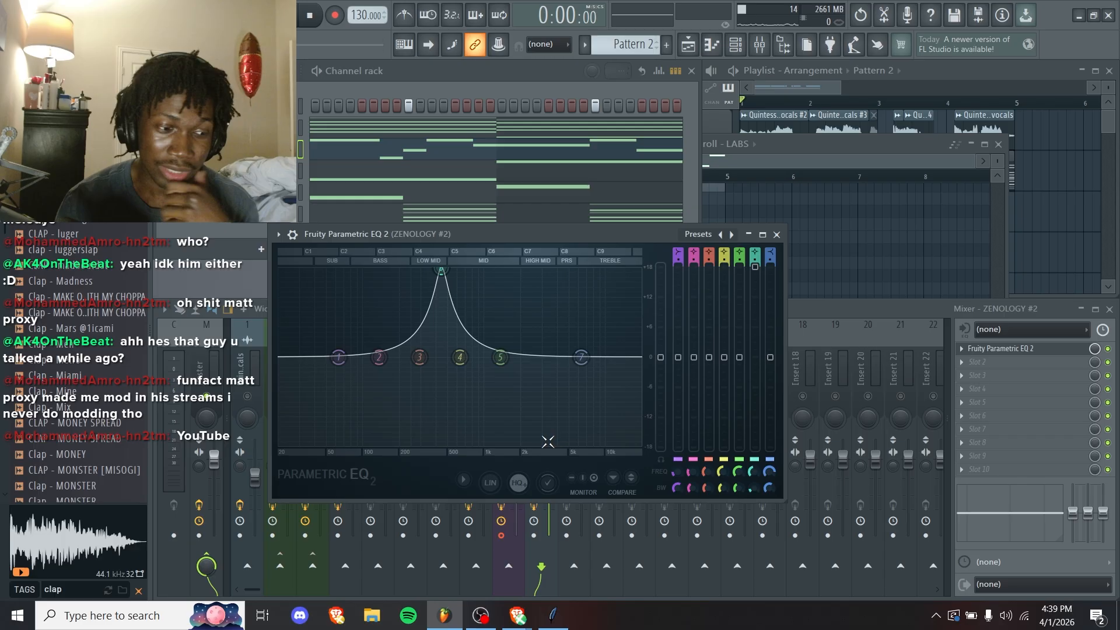
# - Switch to YouTube in the browser, search for "eq ear training", look through the results and clear the search text
pyautogui.moveTo(516, 616)
pyautogui.click(510, 593)
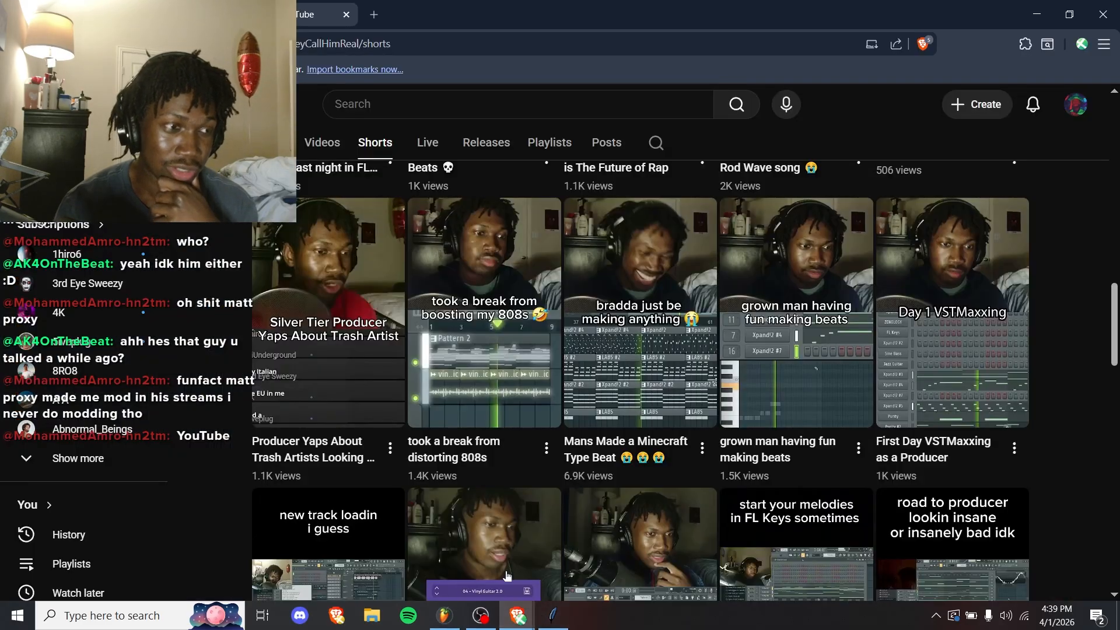
pyautogui.click(508, 106)
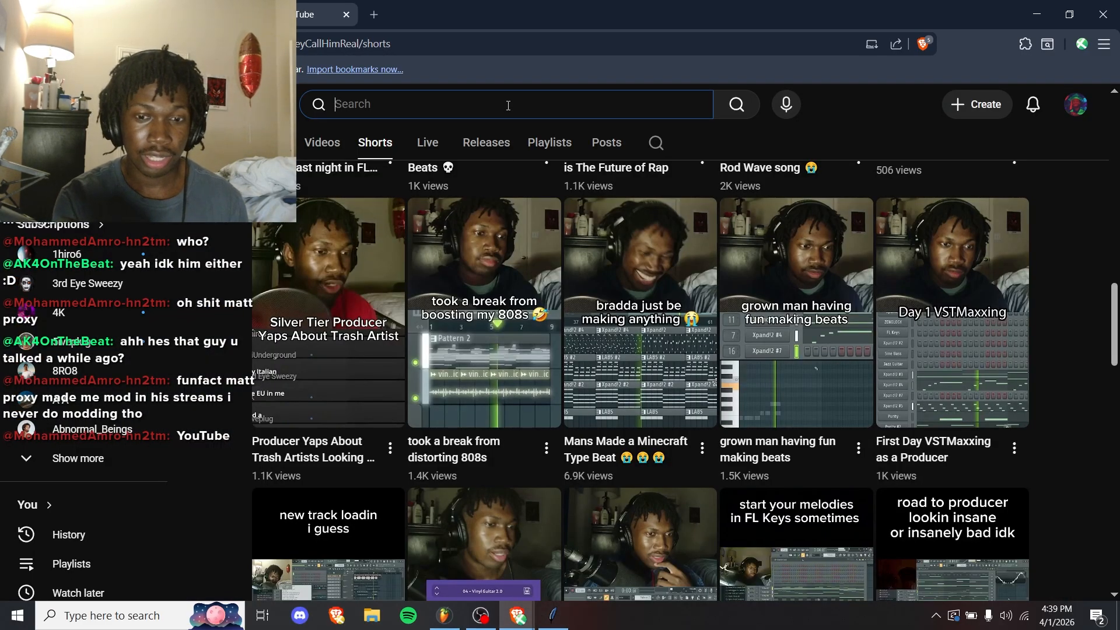
pyautogui.write('eq ear trai')
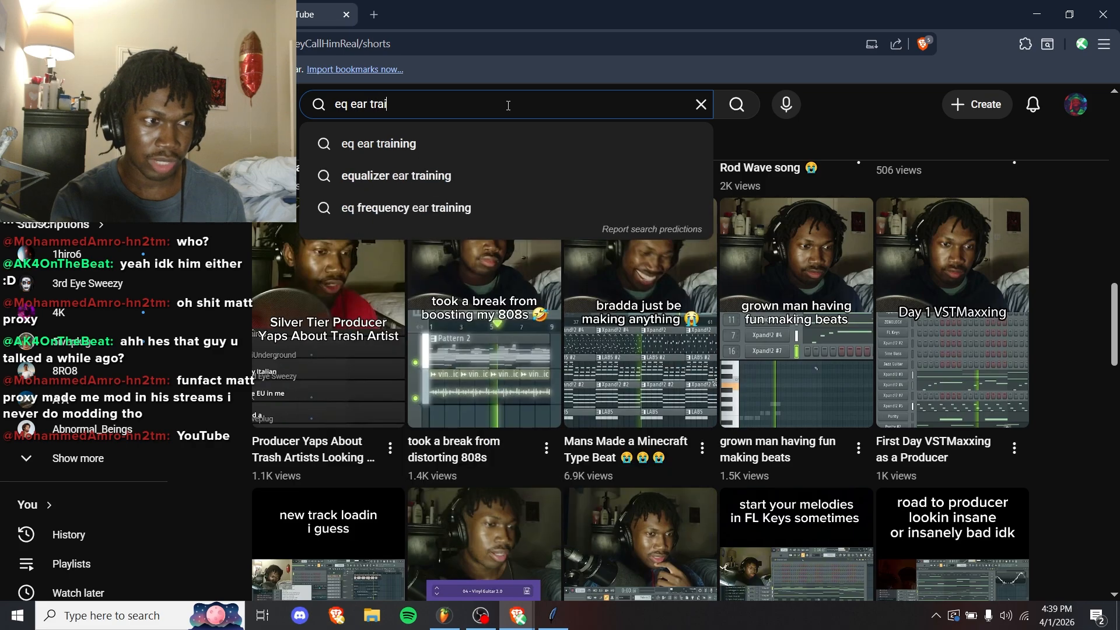
pyautogui.write('ning')
pyautogui.press('Return')
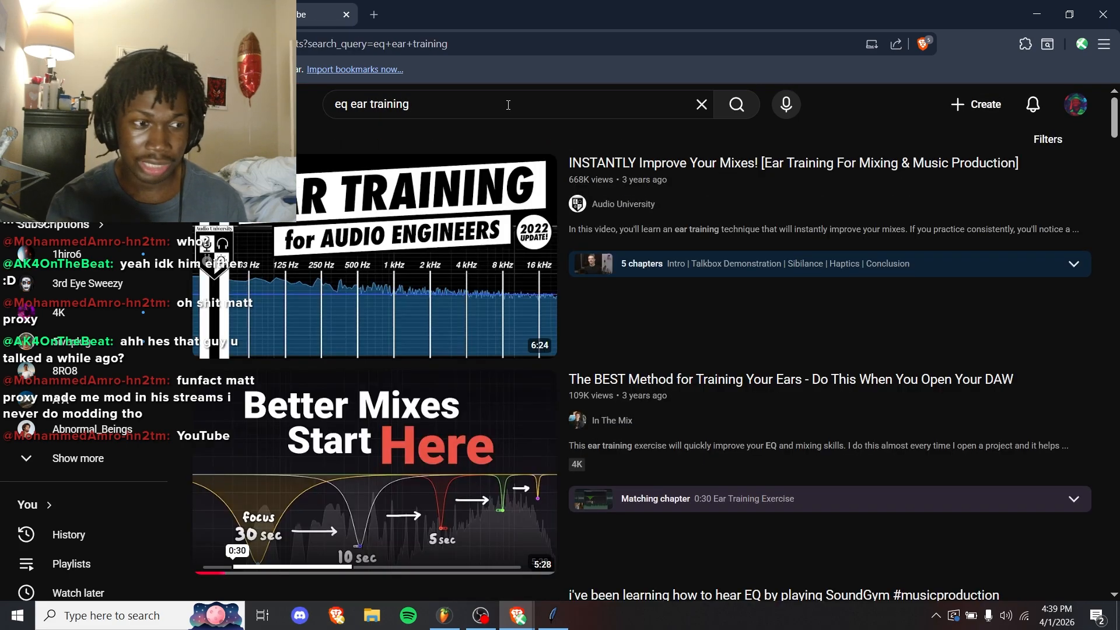
pyautogui.scroll(-4, 511, 117)
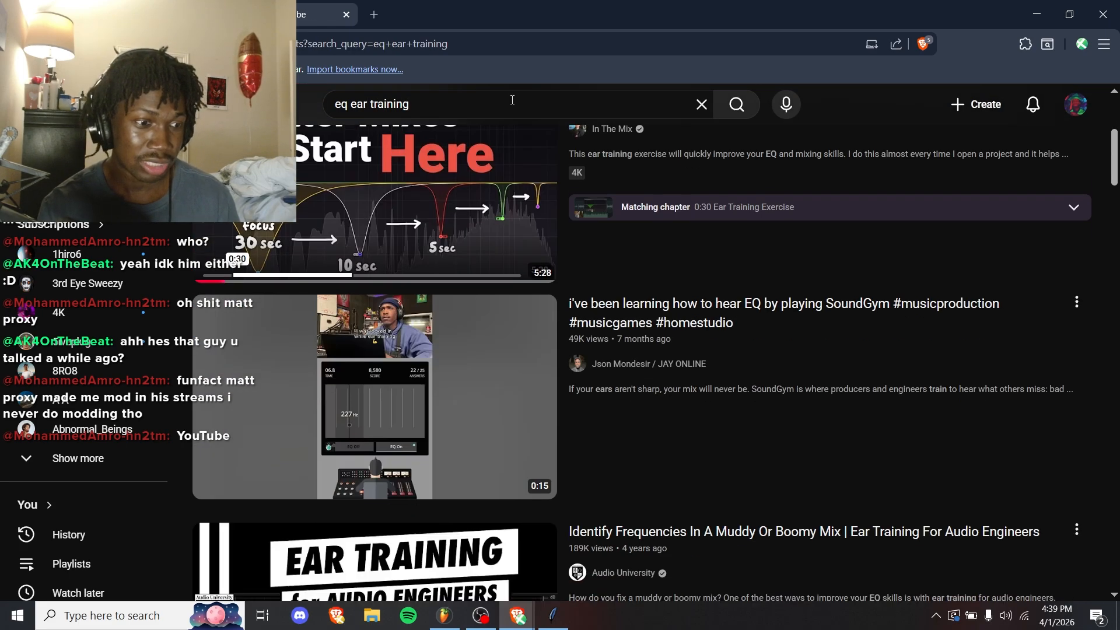
pyautogui.scroll(4, 512, 130)
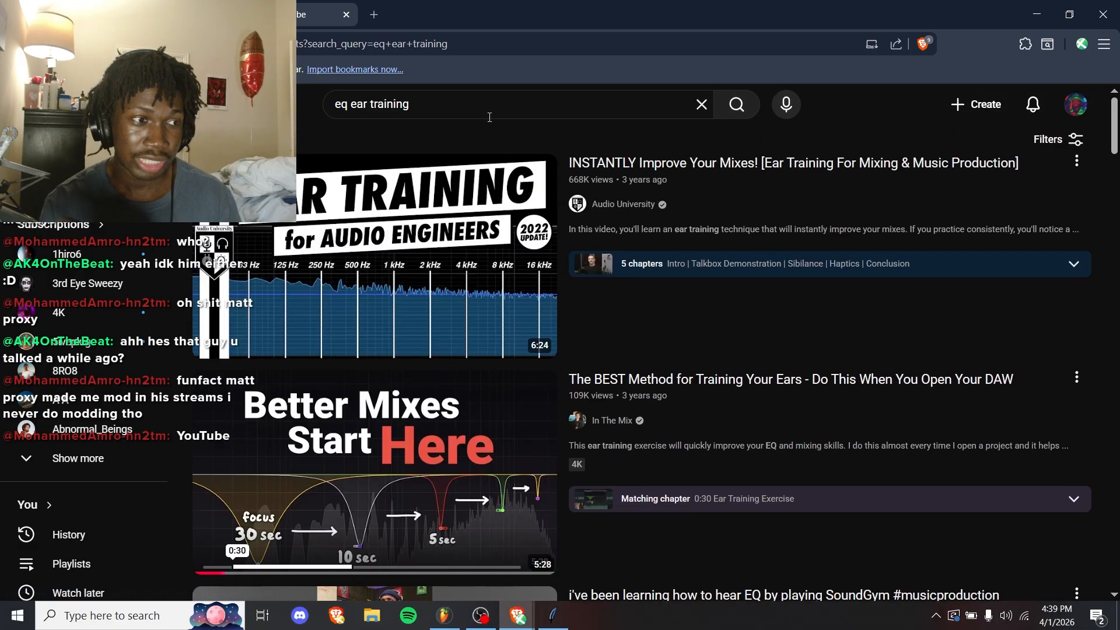
pyautogui.tripleClick(483, 111)
pyautogui.press('BackSpace')
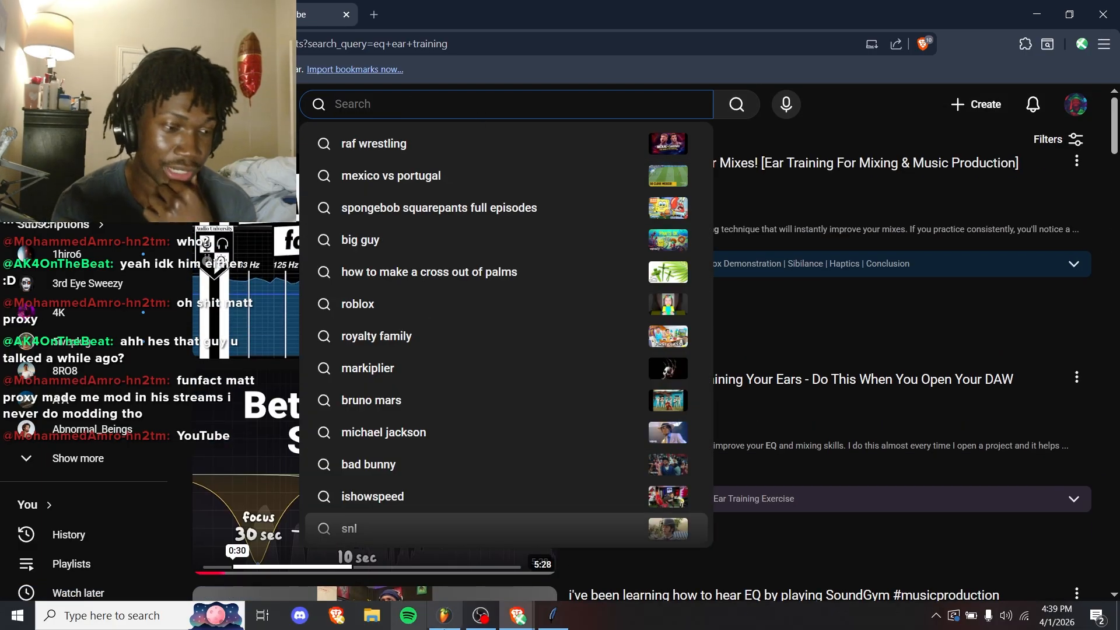
# - Return to FL Studio, set EQ band 6 on ZENOLOGY #2 to a slight cut at about 2858 Hz, and play it back
pyautogui.click(444, 617)
pyautogui.moveTo(442, 279); pyautogui.dragTo(541, 366)
pyautogui.press('space')
pyautogui.press('space')
pyautogui.press('space')
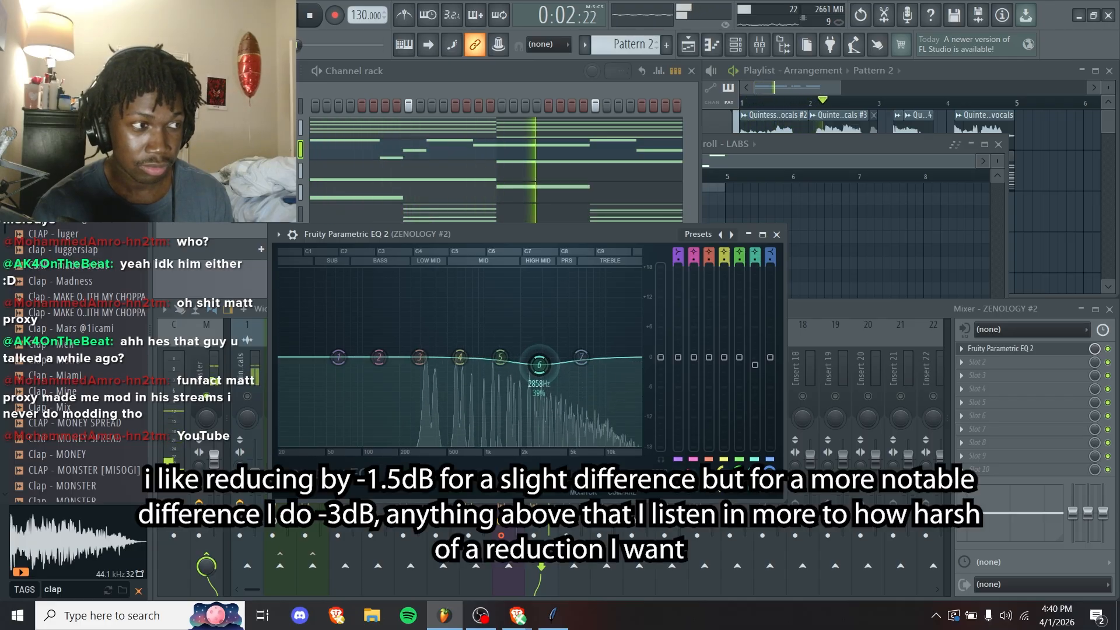
pyautogui.press('space')
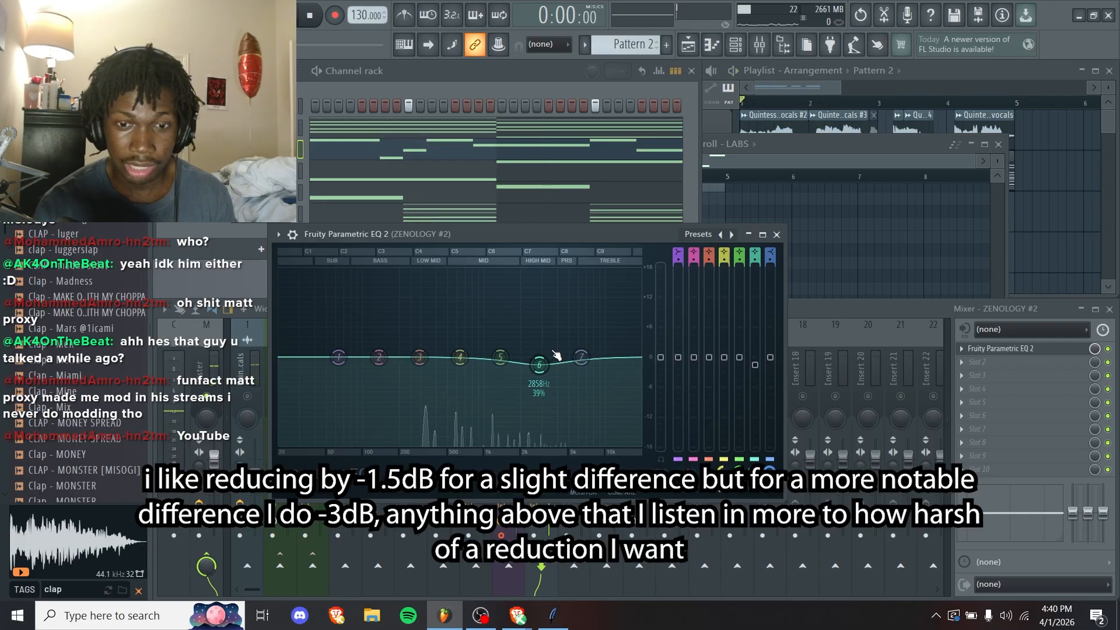
pyautogui.click(778, 235)
# - Compare the beat's playback with Fruity Parametric EQ 2 enabled and bypassed on the ZENOLOGY #2 track
pyautogui.press('space')
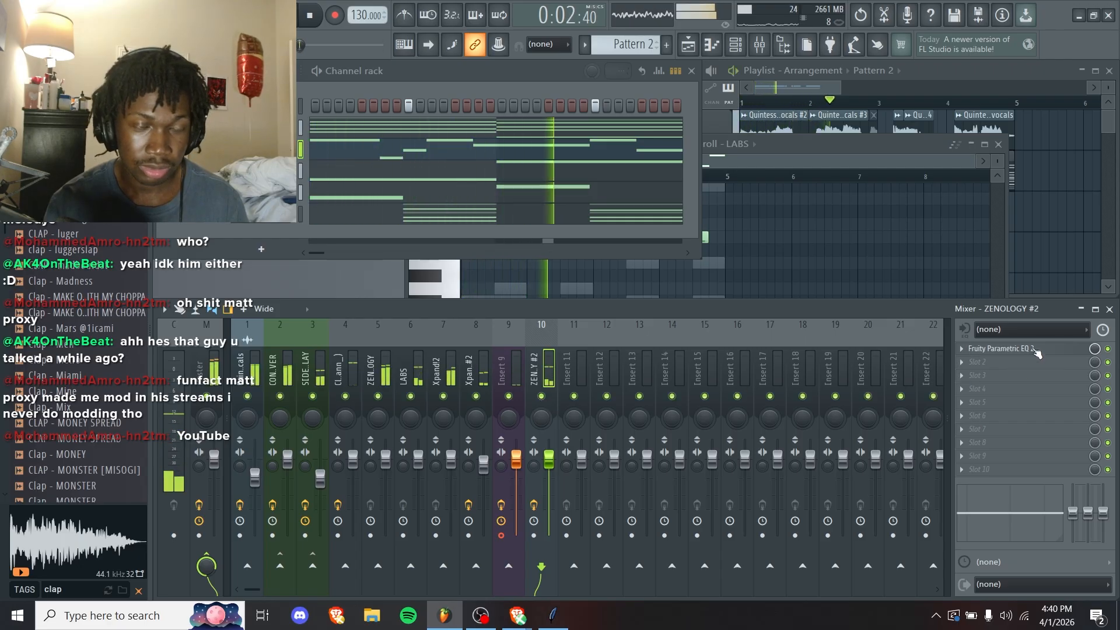
pyautogui.press('space')
pyautogui.click(1107, 348)
pyautogui.press('space')
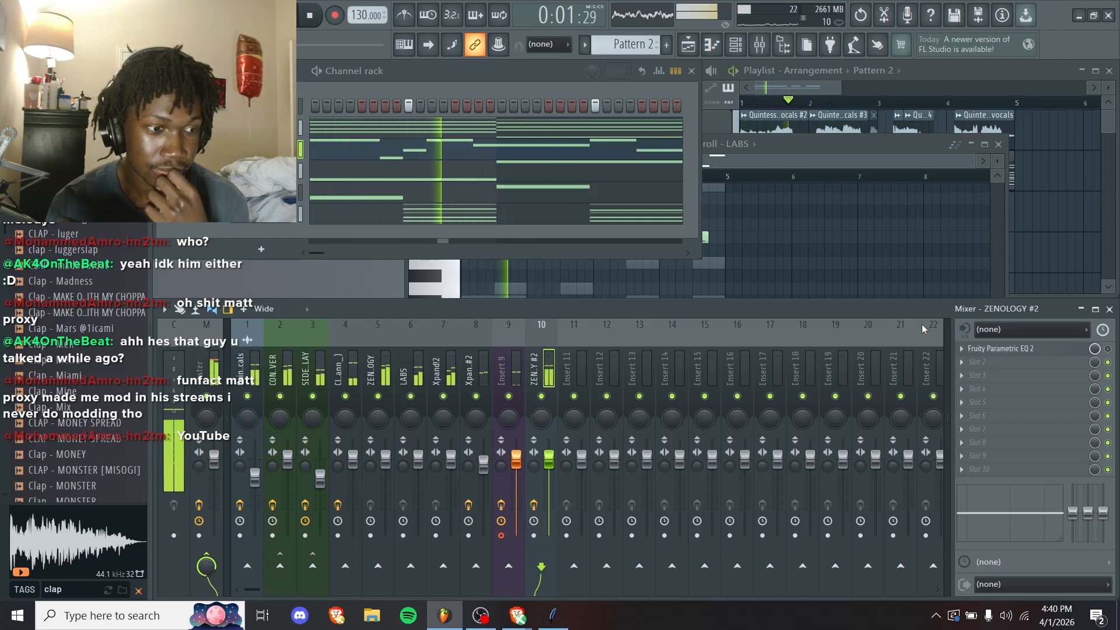
pyautogui.press('space')
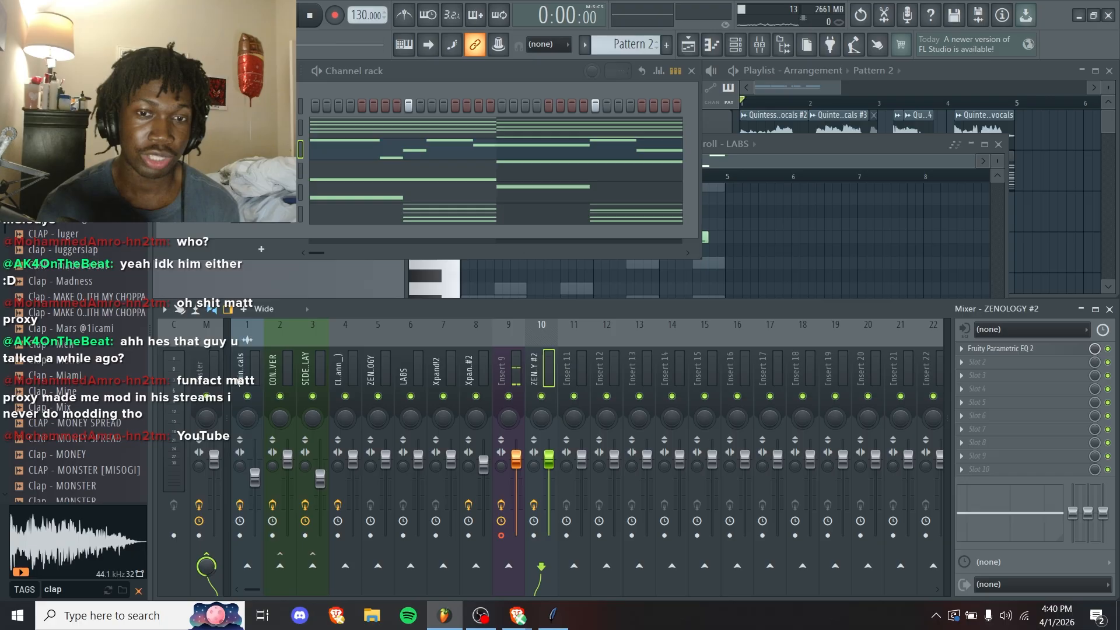
# - On the ZENOLOGY #2 EQ, try and undo a low-mid boost on band 3, and readjust the high-mid band 6
pyautogui.click(1043, 349)
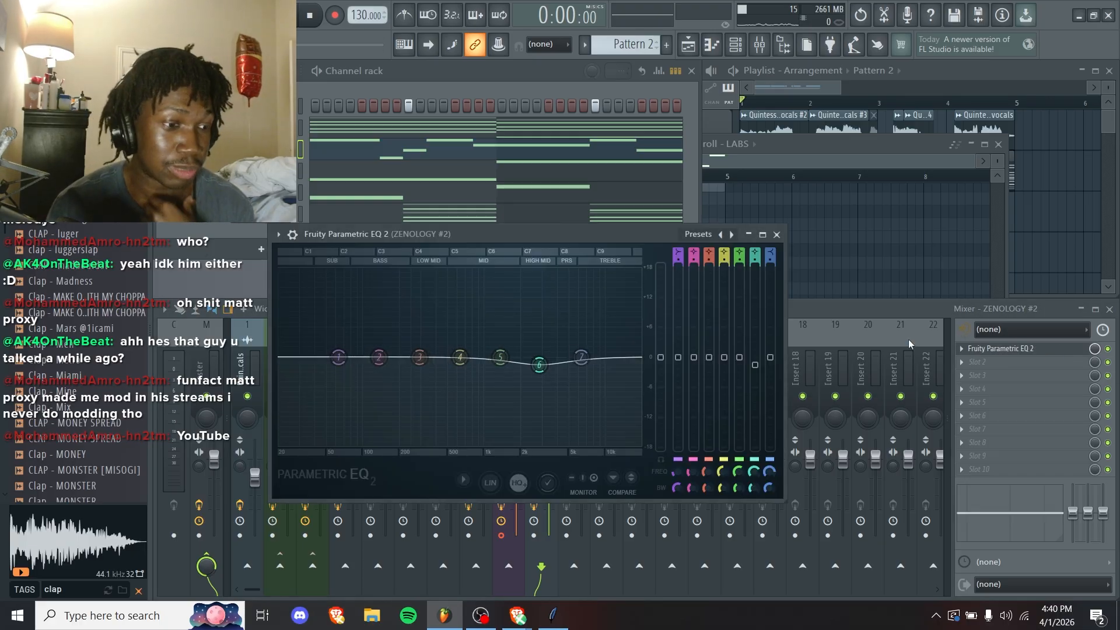
pyautogui.moveTo(419, 357); pyautogui.dragTo(405, 284)
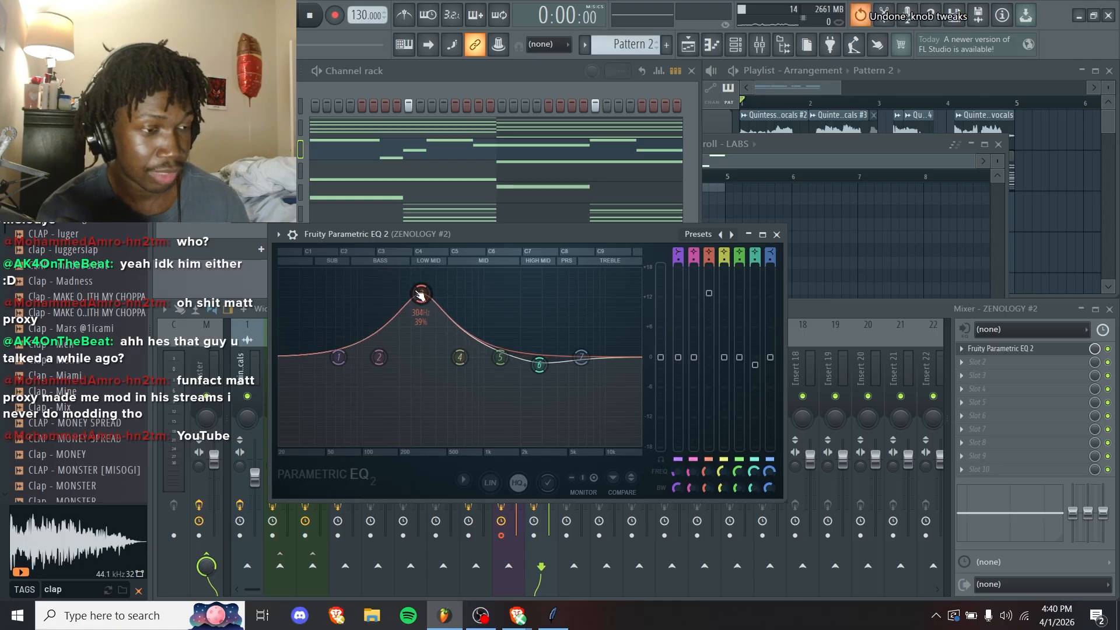
pyautogui.hotkey('ctrl', 'z')
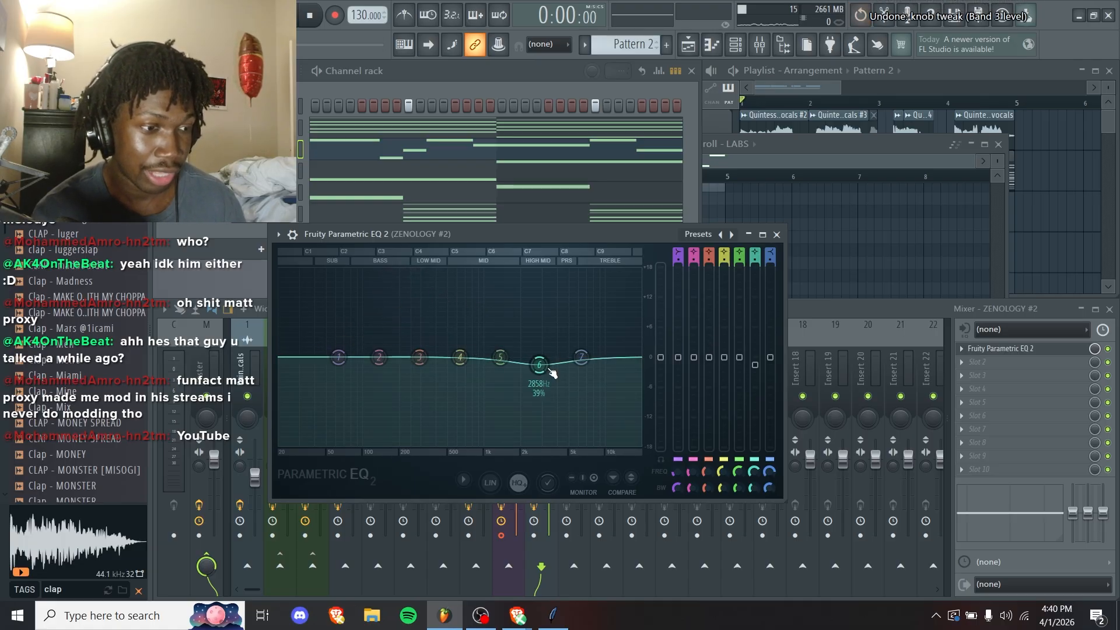
pyautogui.moveTo(552, 371); pyautogui.dragTo(546, 354)
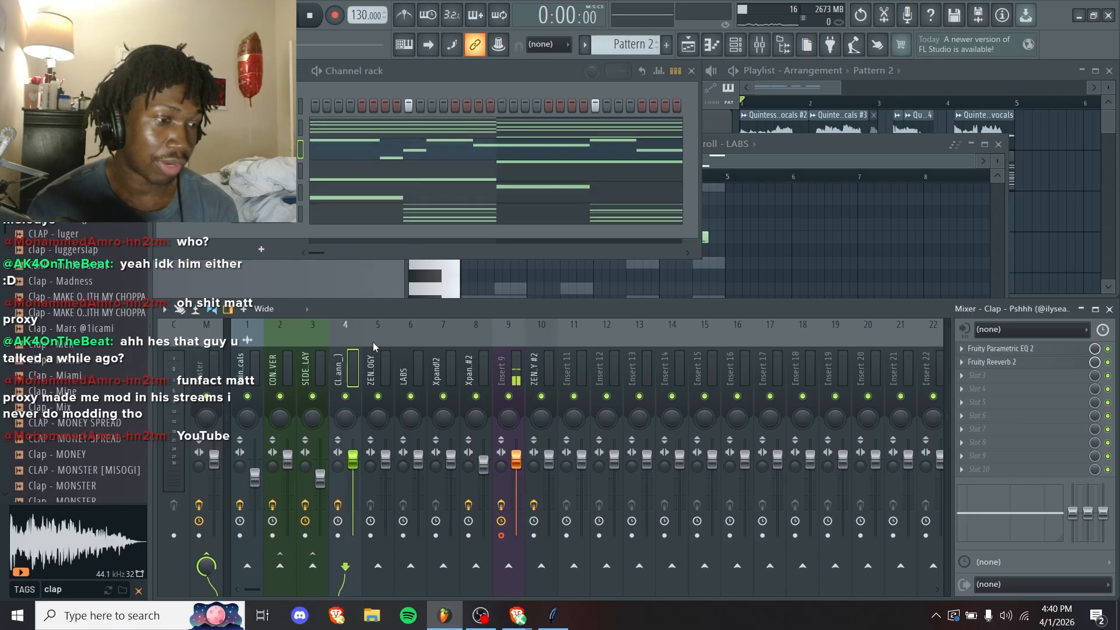
# - Open Fruity Reeverb 2 on the Clap mixer track and examine its decay and wet controls
pyautogui.click(1018, 362)
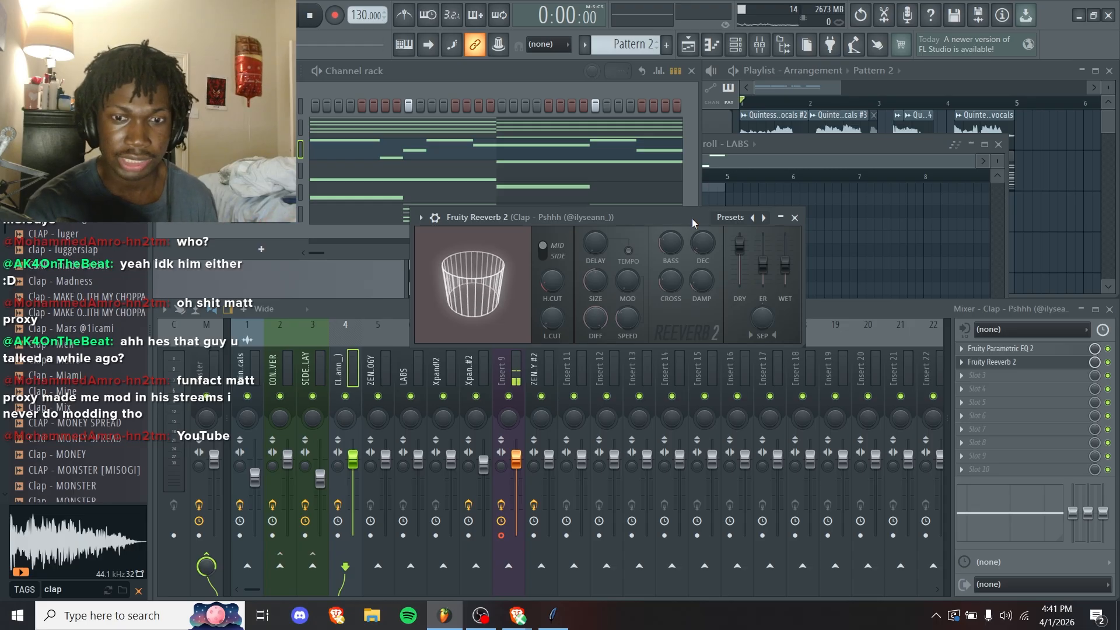
pyautogui.moveTo(693, 222); pyautogui.dragTo(754, 266)
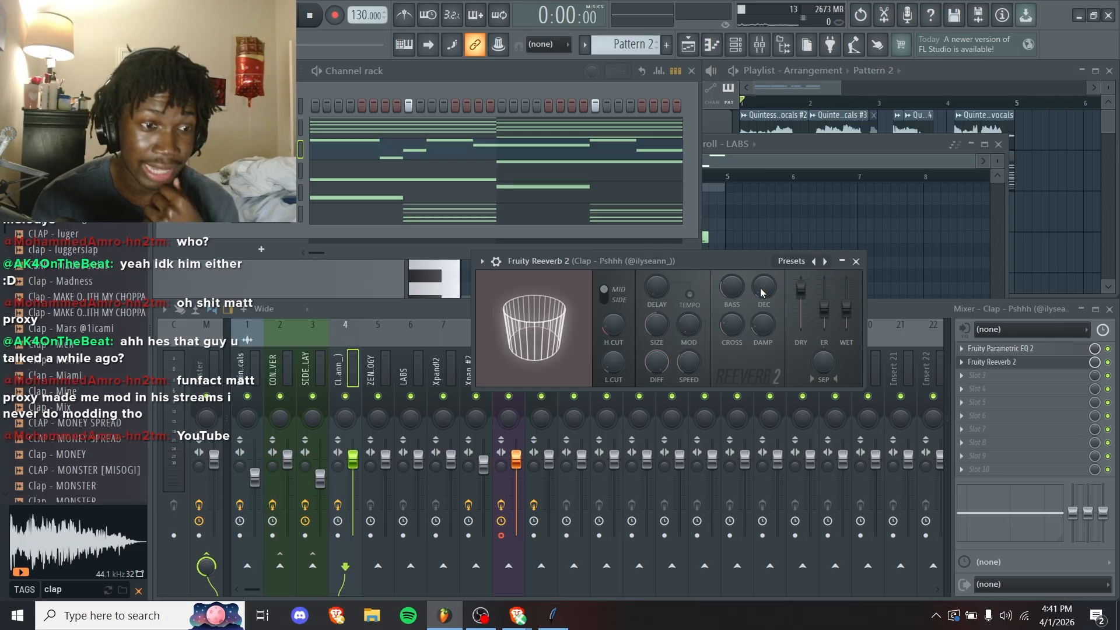
pyautogui.click(856, 261)
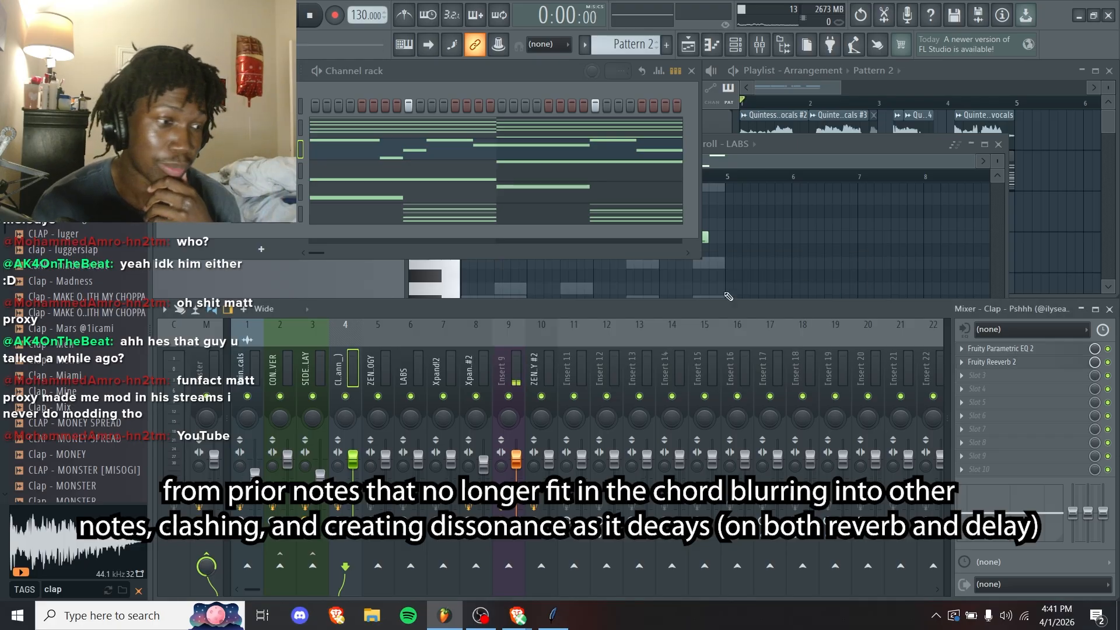
# - Load Fruity Chorus into the second effect slot of the ZENOLOGY #2 mixer track and reduce its mix level
pyautogui.click(460, 288)
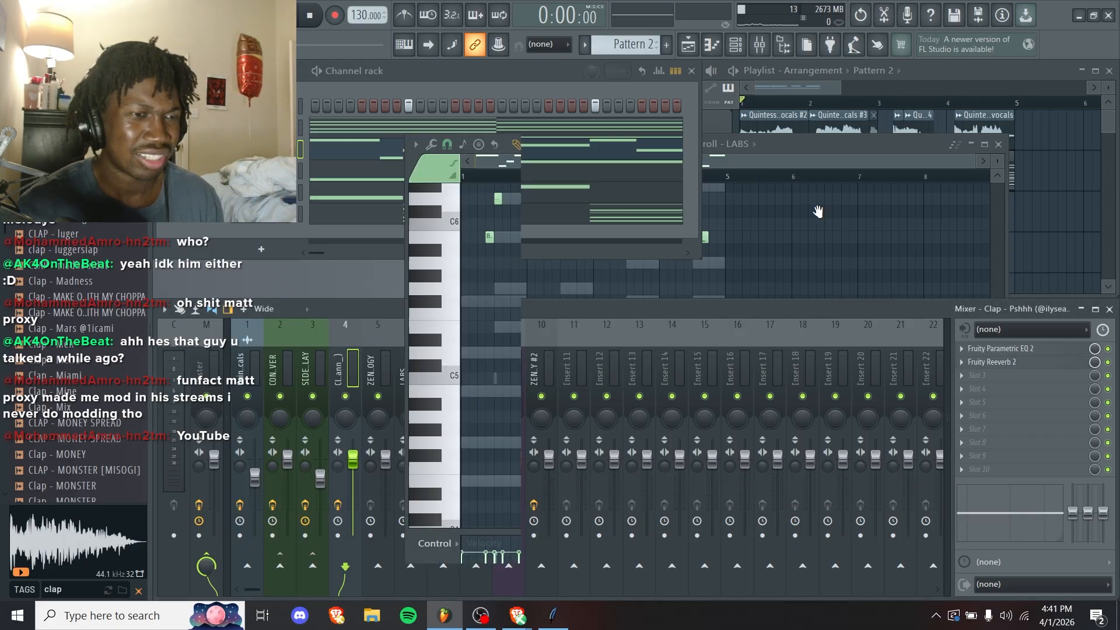
pyautogui.scroll(1, 625, 225)
pyautogui.click(1013, 350)
pyautogui.click(1024, 360)
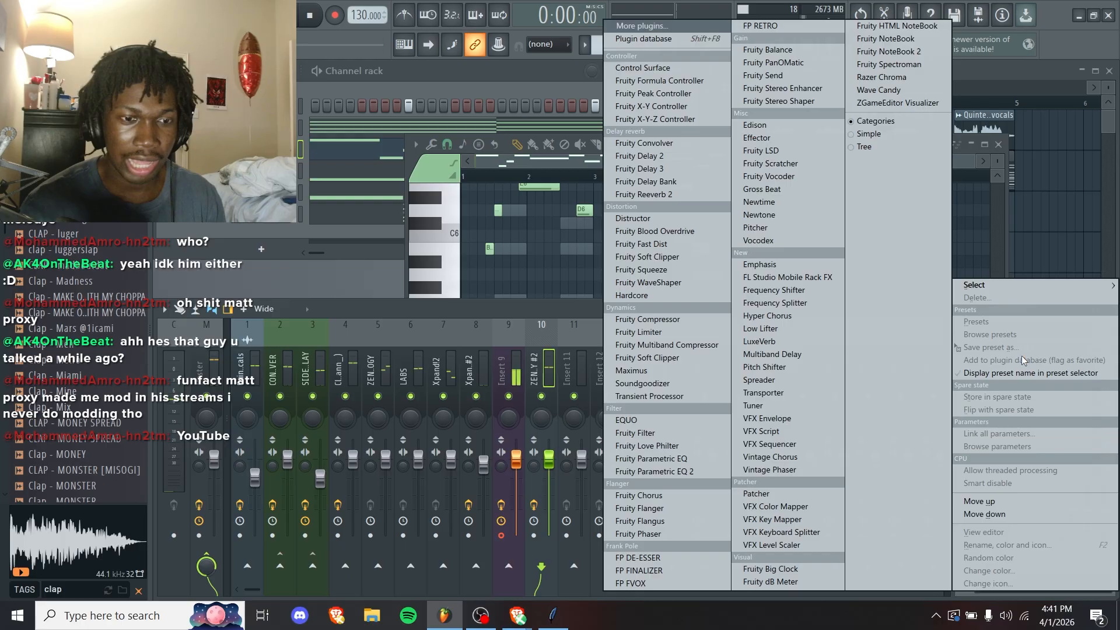
pyautogui.click(694, 27)
pyautogui.write('choru')
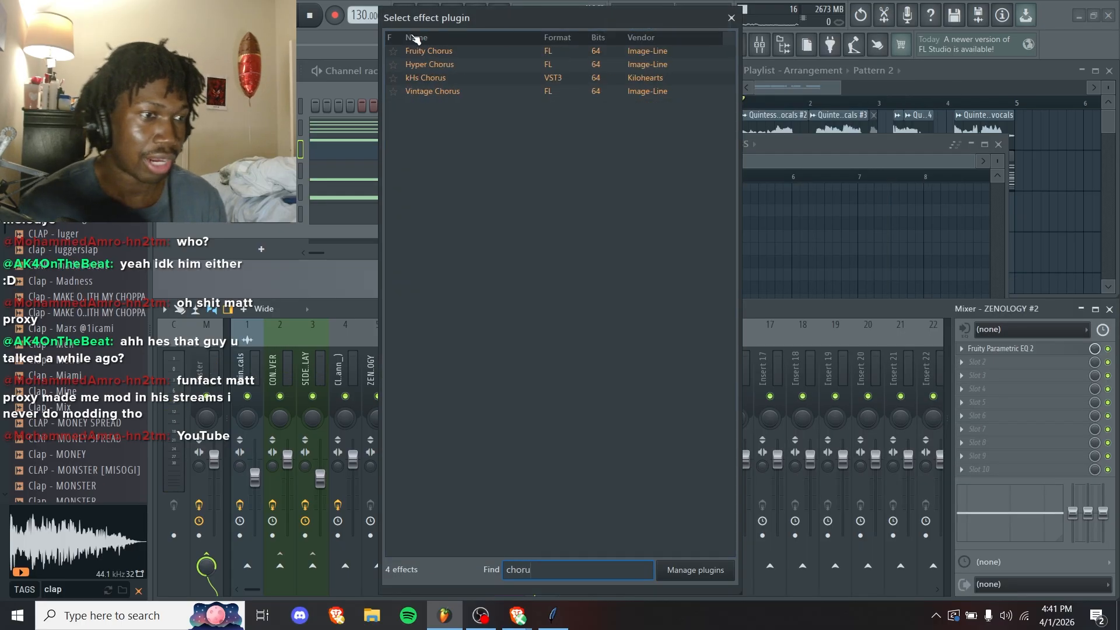
pyautogui.doubleClick(465, 53)
pyautogui.moveTo(1095, 362); pyautogui.dragTo(1095, 382)
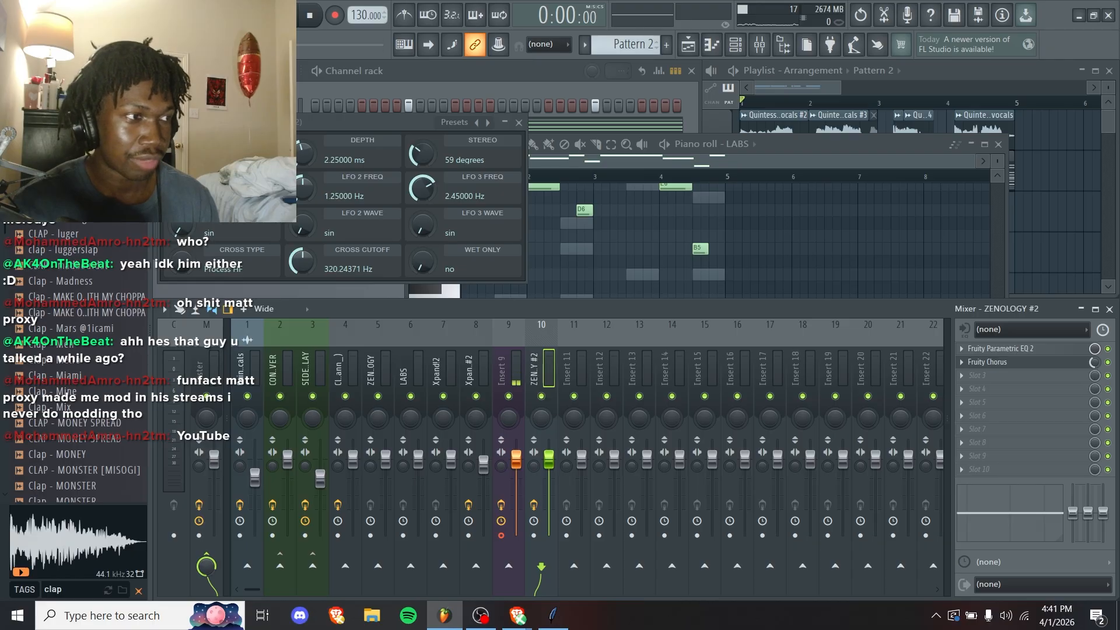
# - Play the beat from the start twice to hear the chorus on the ZENOLOGY #2 layer
pyautogui.press('space')
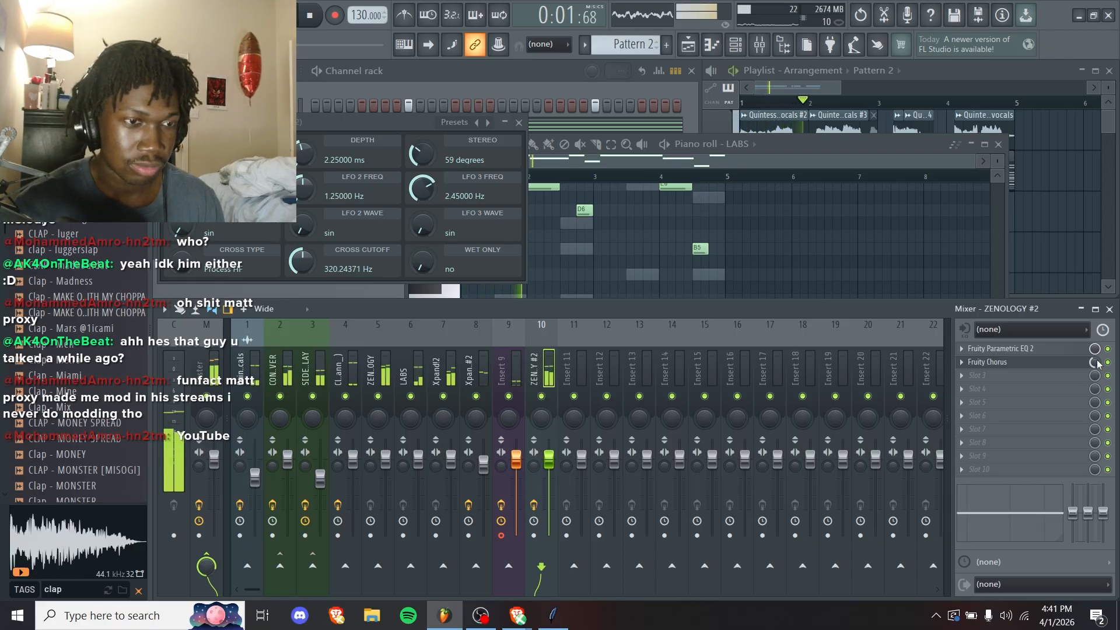
pyautogui.press('space')
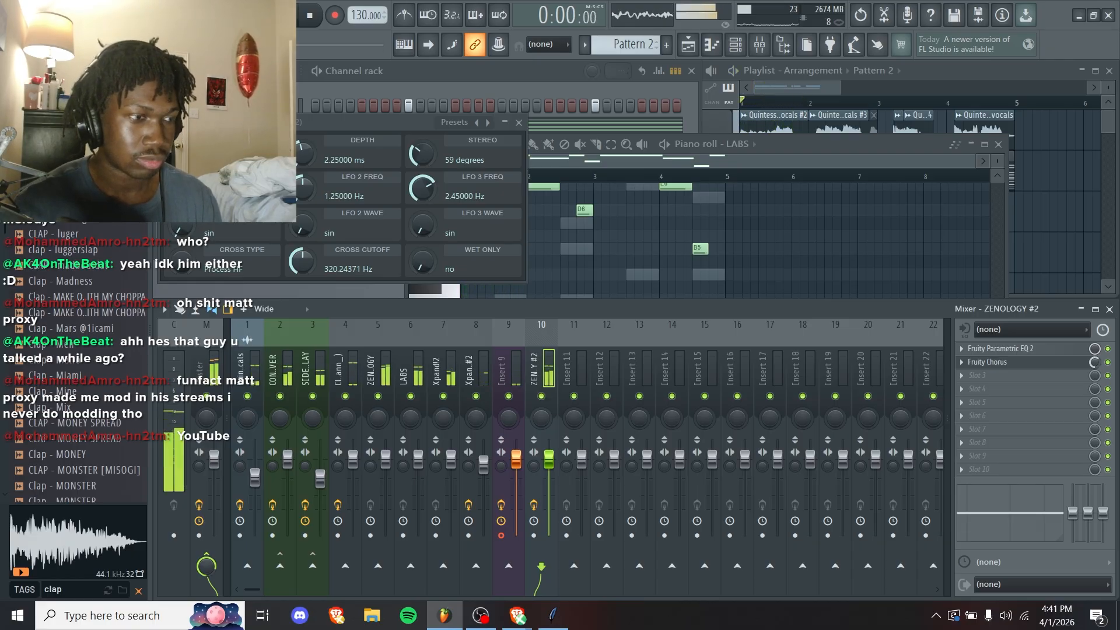
pyautogui.press('space')
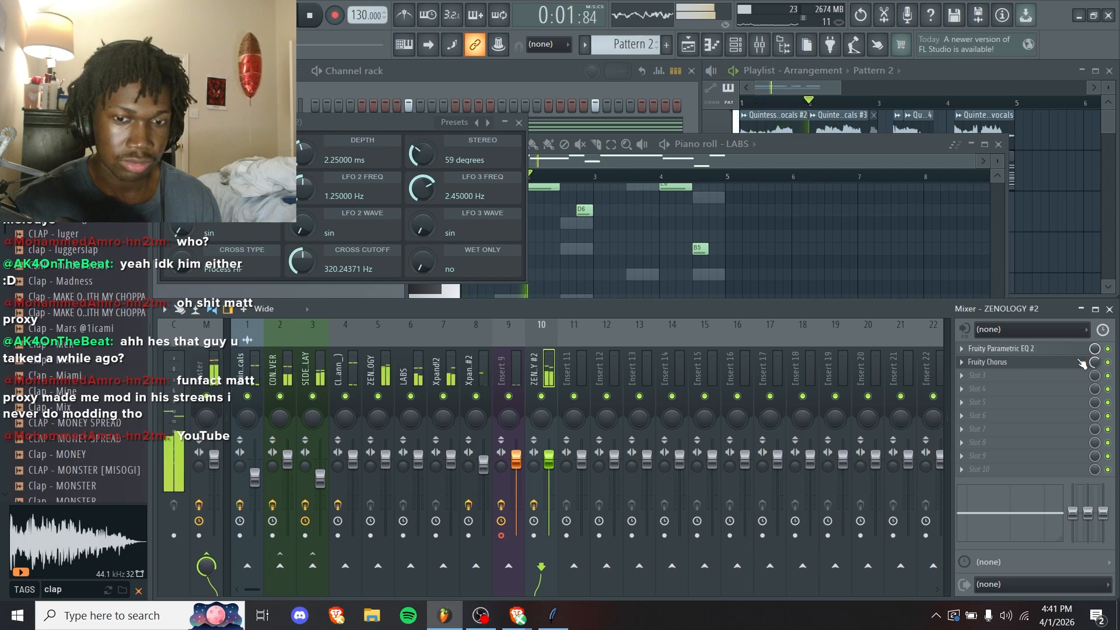
pyautogui.press('space')
# - With the LABS melody shown in the piano roll, lower the ZENOLOGY #2 track's volume slightly and review its Fruity Parametric EQ 2 curve
pyautogui.press('F7')
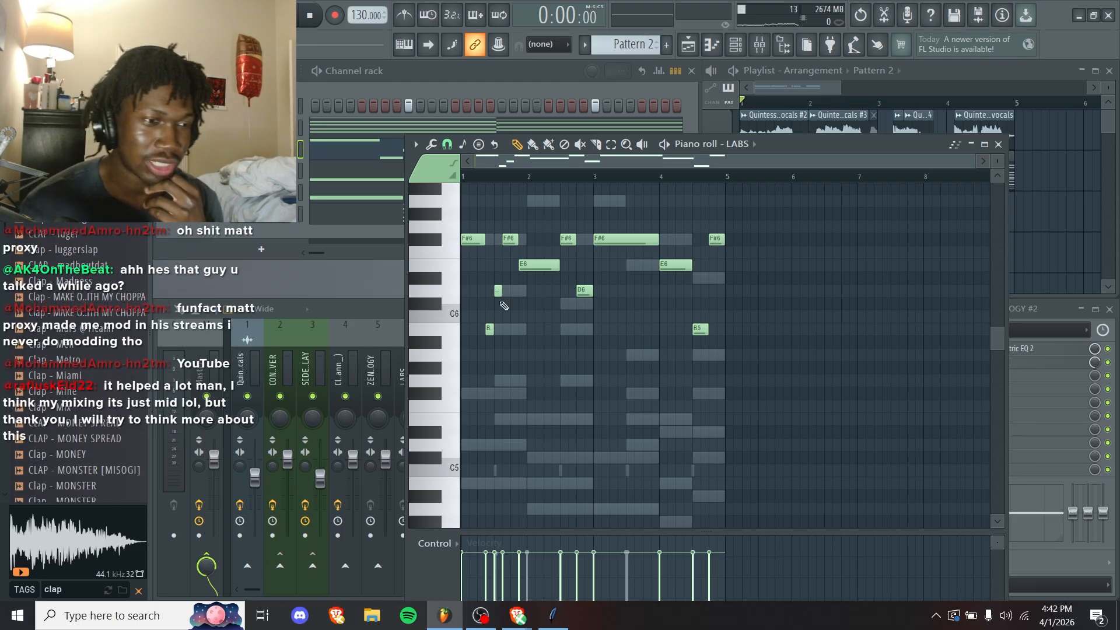
pyautogui.click(384, 311)
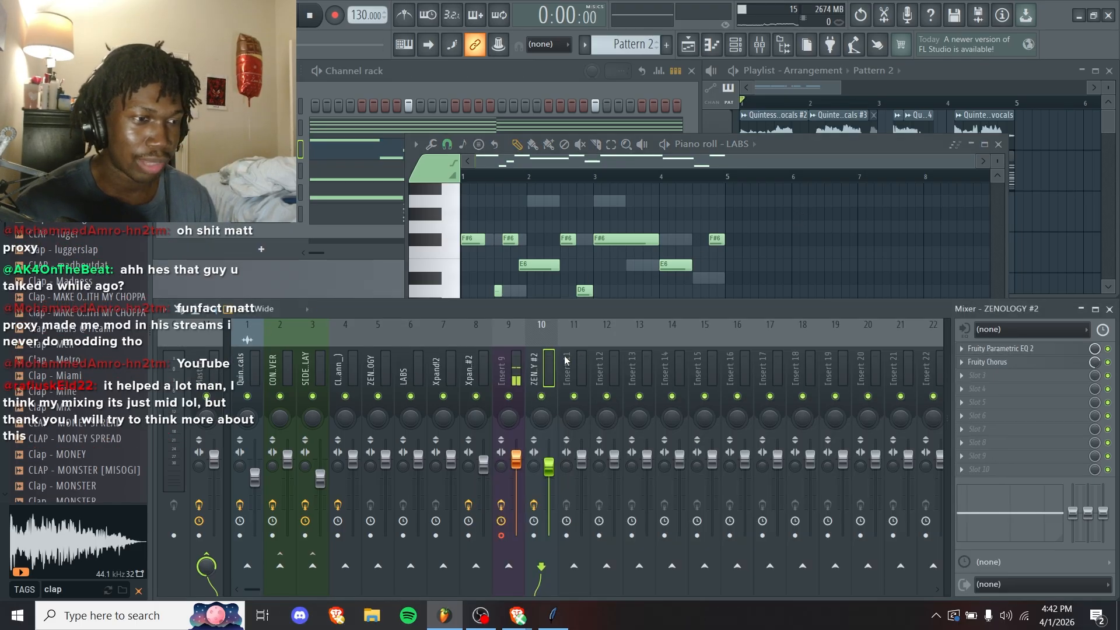
pyautogui.click(992, 349)
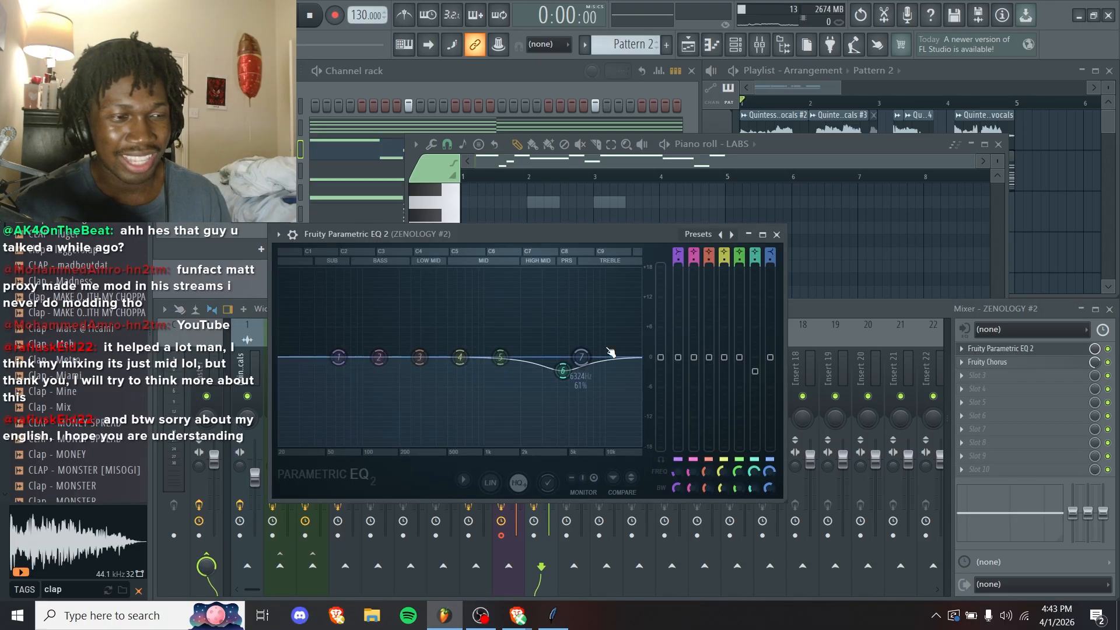
pyautogui.click(777, 235)
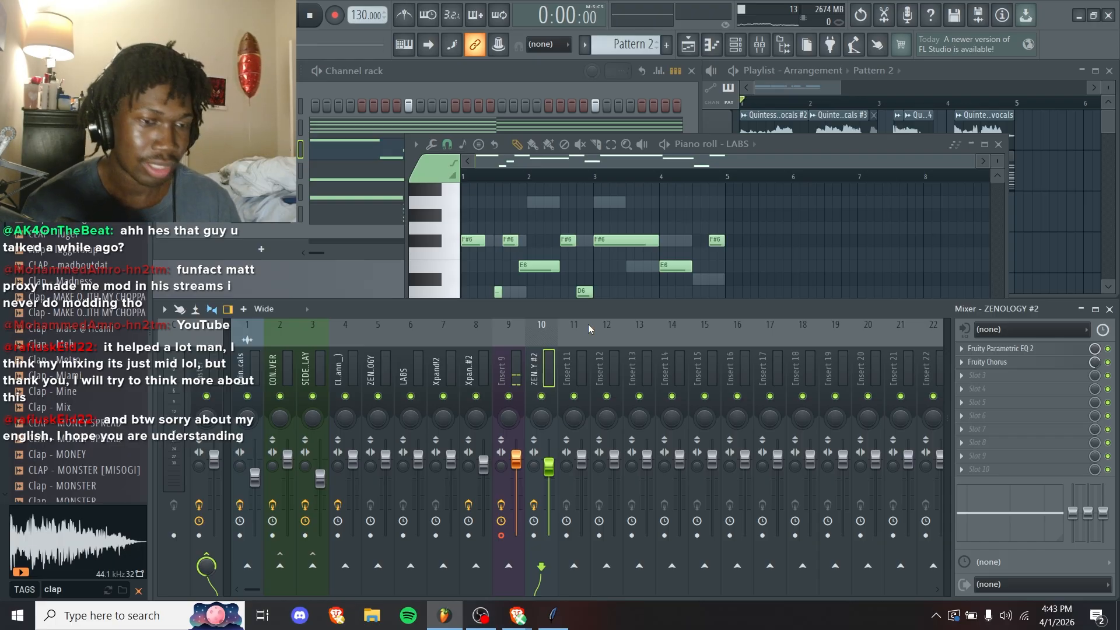
# - Select the Master mixer track and play the full beat briefly
pyautogui.click(196, 471)
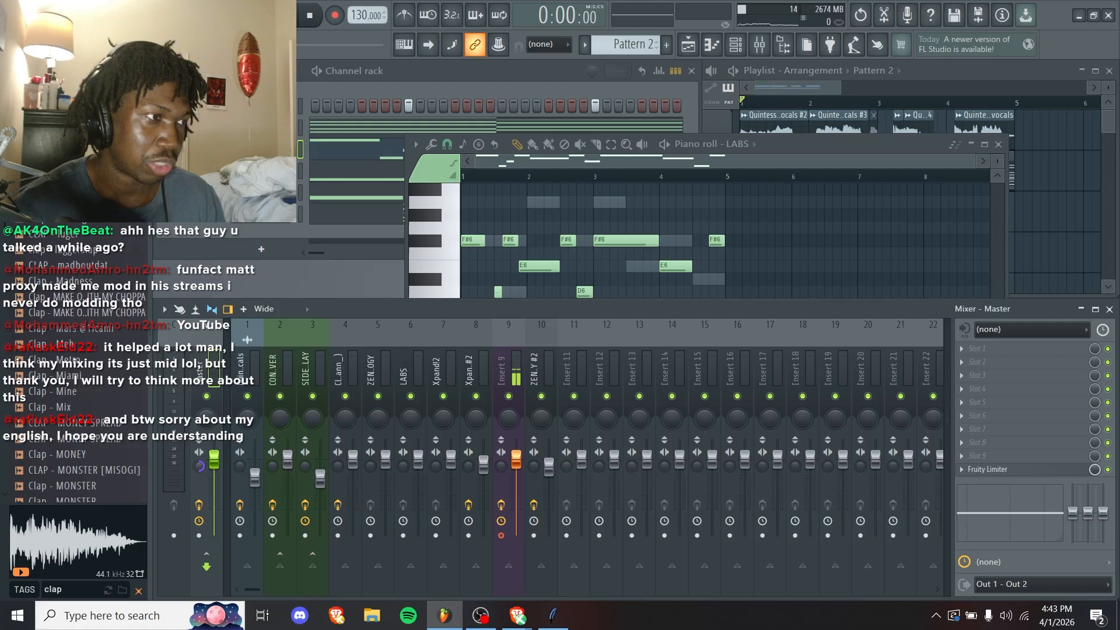
pyautogui.press('space')
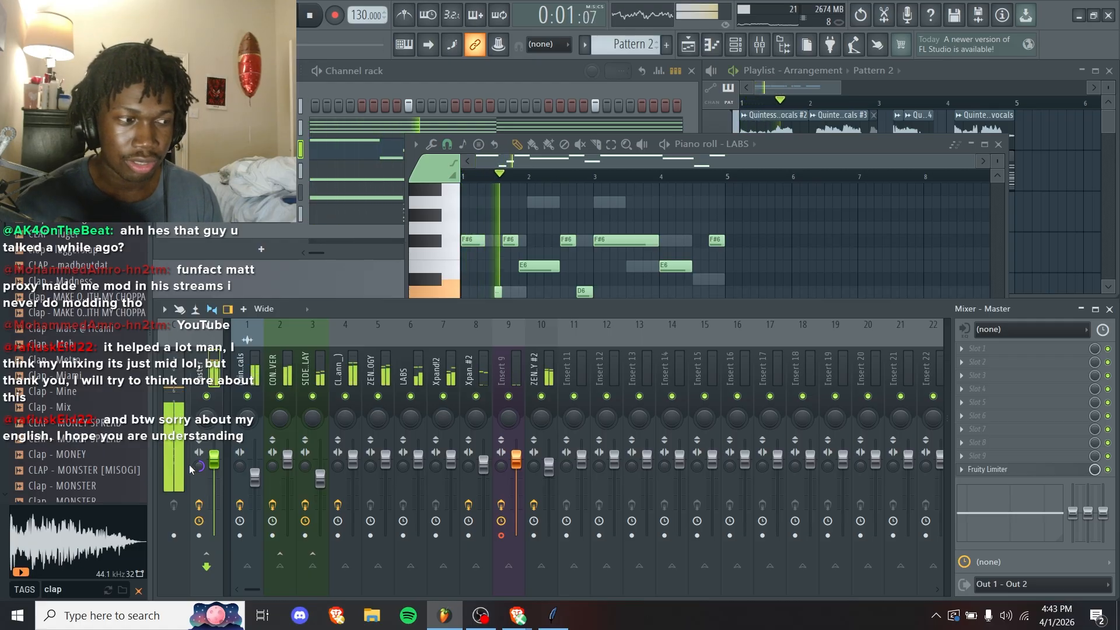
pyautogui.press('space')
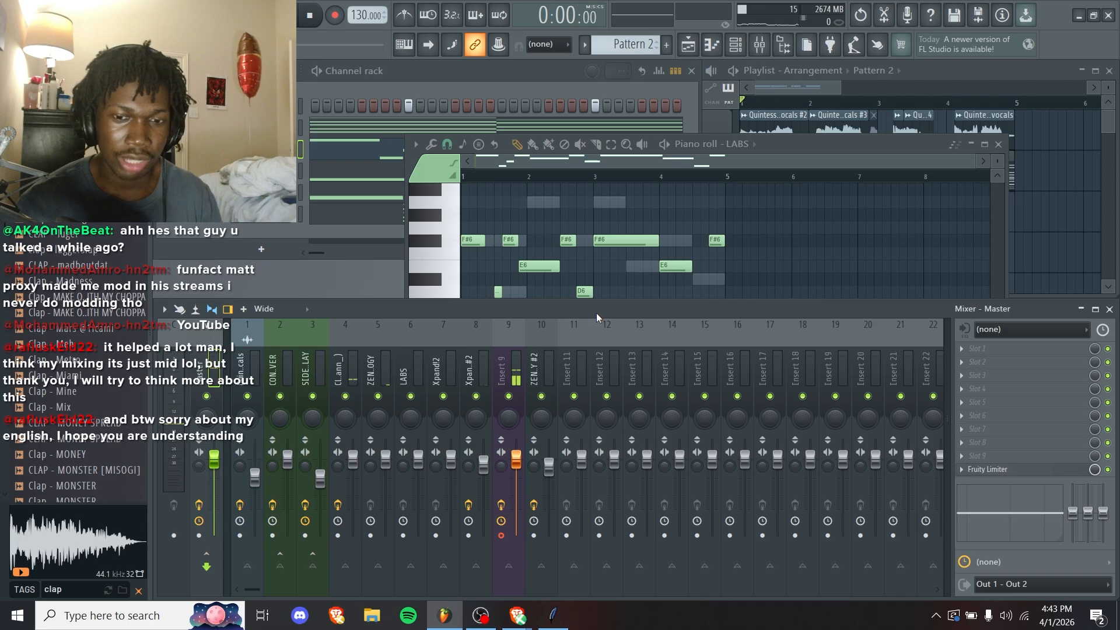
# - Try Ozone 9 Imager in the third effect slot of the ZENOLOGY #2 mixer track
pyautogui.click(542, 344)
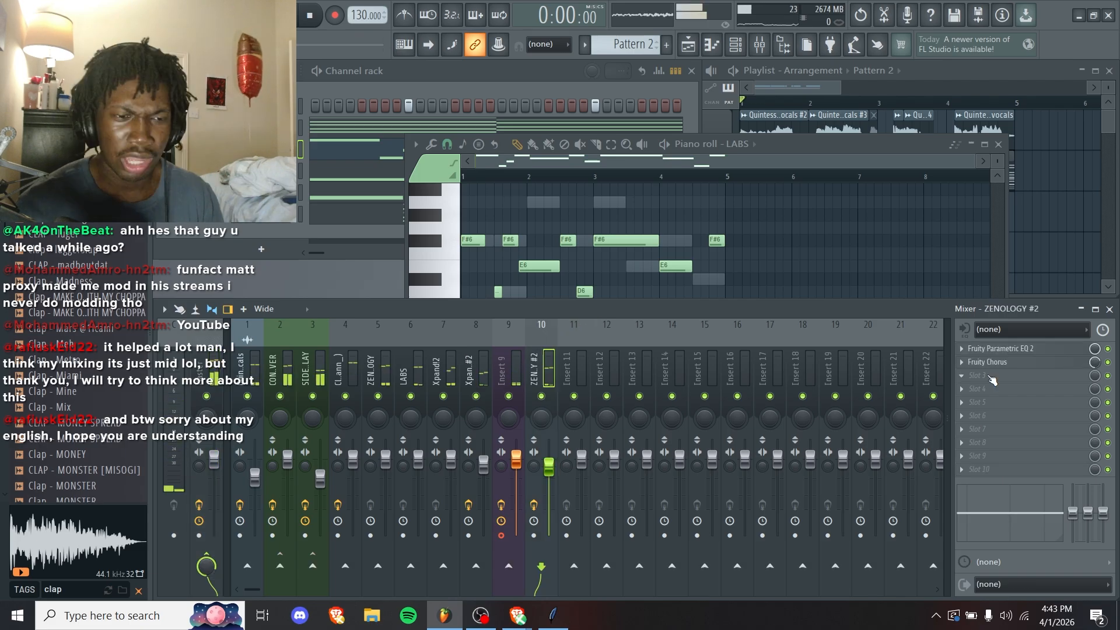
pyautogui.click(991, 377)
pyautogui.click(642, 25)
pyautogui.write('imager')
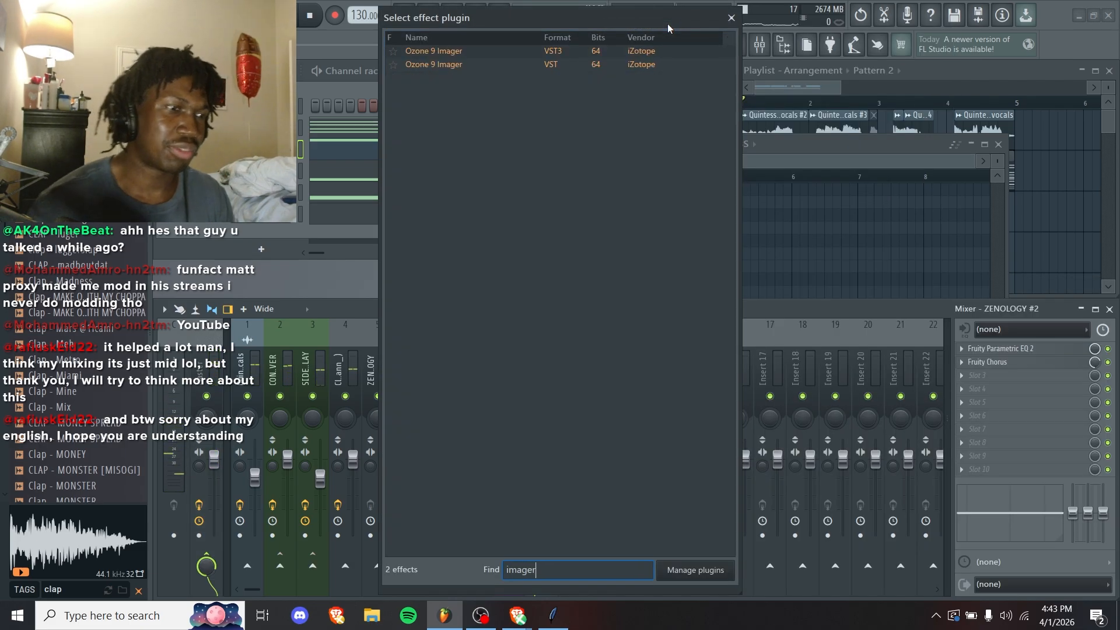
pyautogui.doubleClick(493, 51)
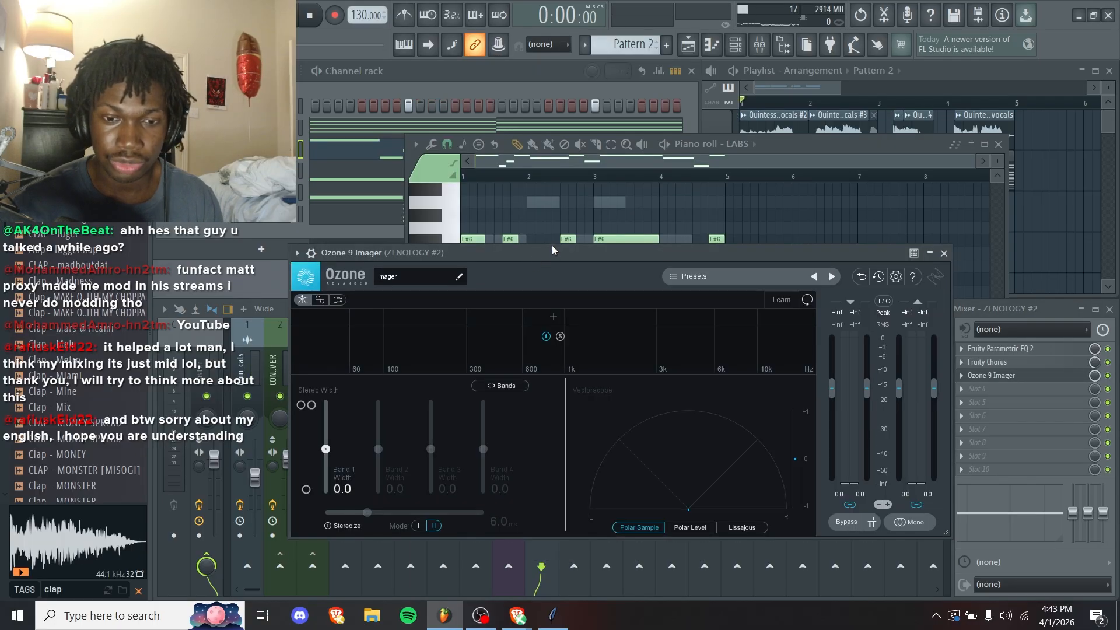
pyautogui.moveTo(552, 247); pyautogui.dragTo(603, 250)
pyautogui.click(995, 256)
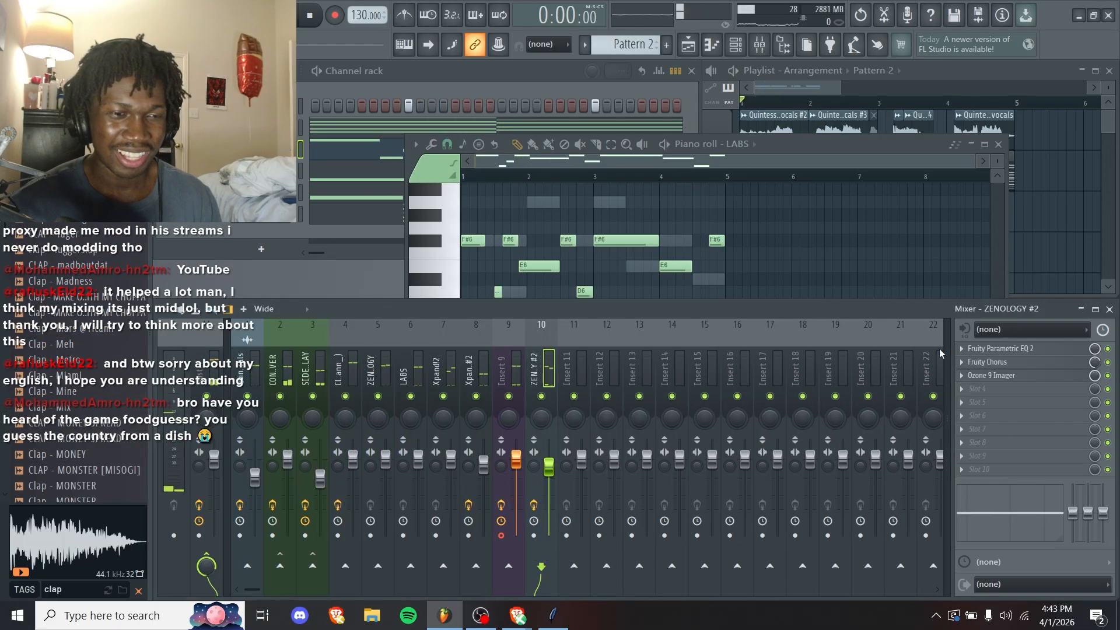
# - Replace the third effect on the ZENOLOGY #2 track with the Patcher mid/side EQ preset and play the beat
pyautogui.click(962, 376)
pyautogui.click(981, 298)
pyautogui.press('Return')
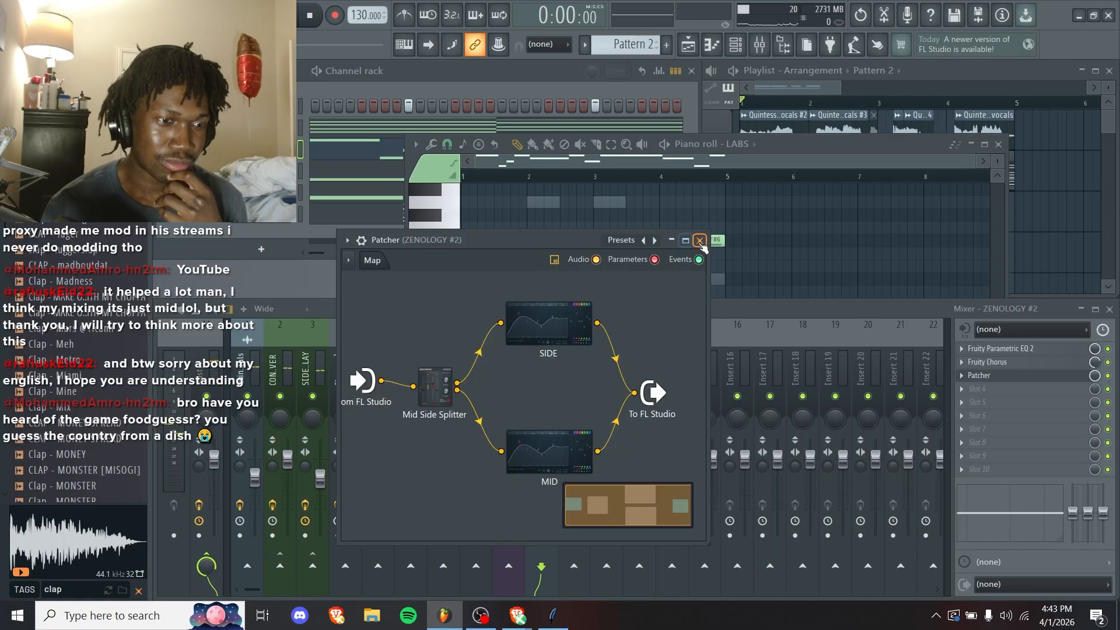
pyautogui.click(701, 243)
pyautogui.middleClick(686, 221)
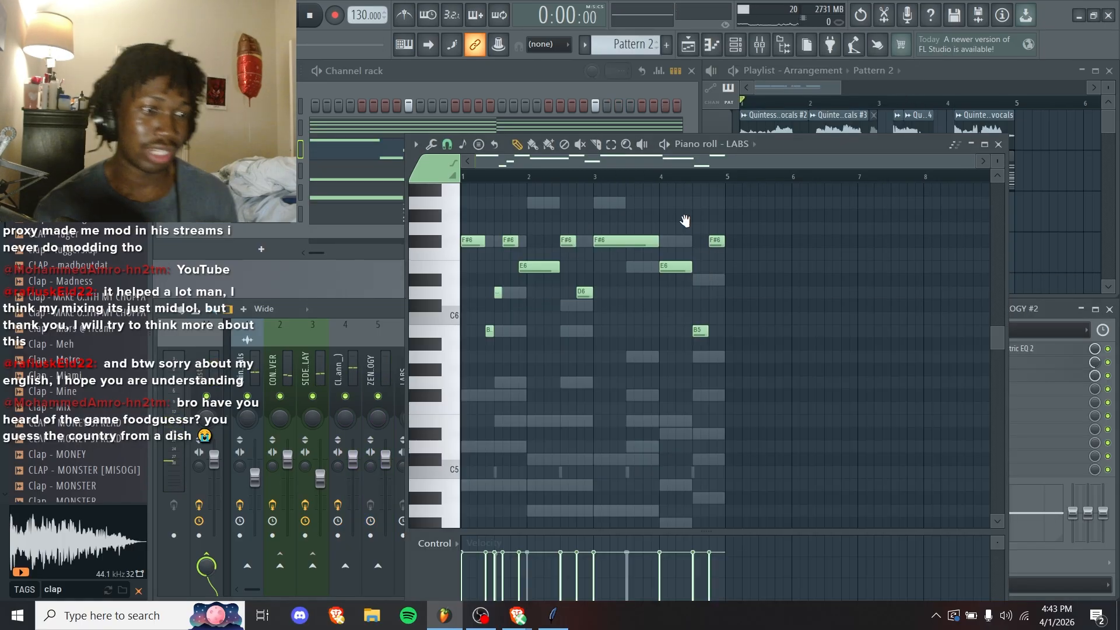
pyautogui.press('space')
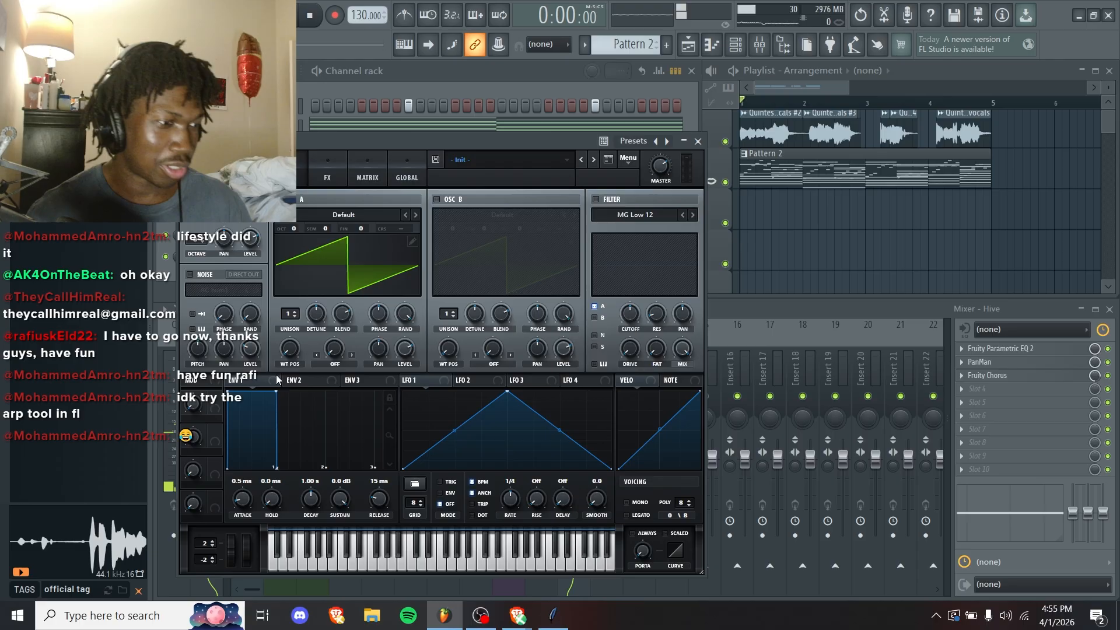
# - Shape Serum's Env 1 into a pluck with 489 ms decay and no sustain, and audition a note
pyautogui.moveTo(275, 390); pyautogui.dragTo(240, 549)
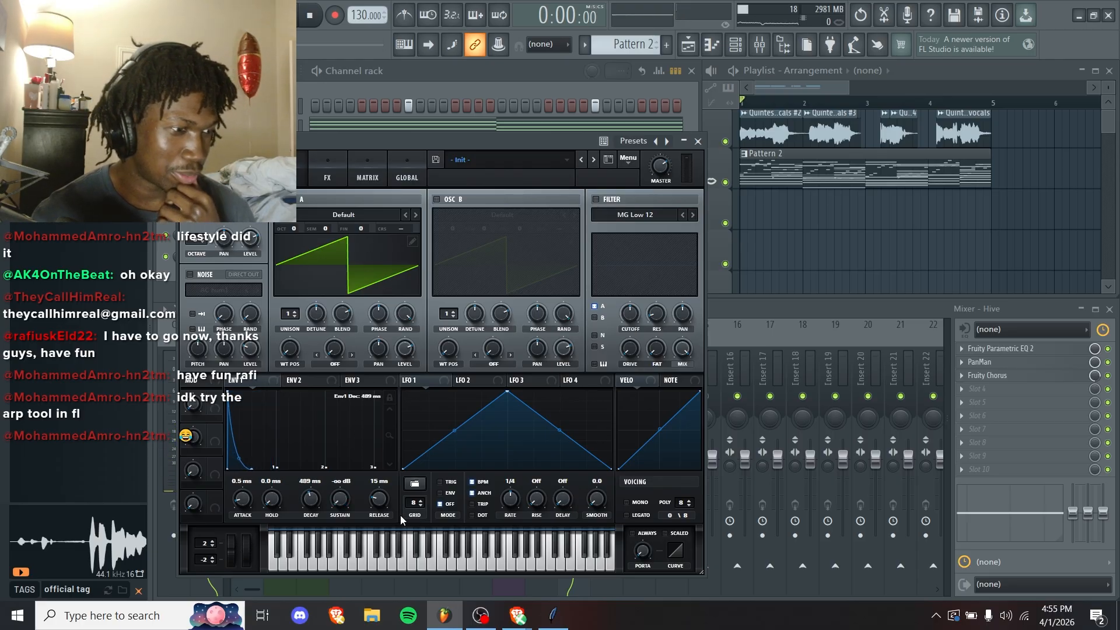
pyautogui.click(431, 559)
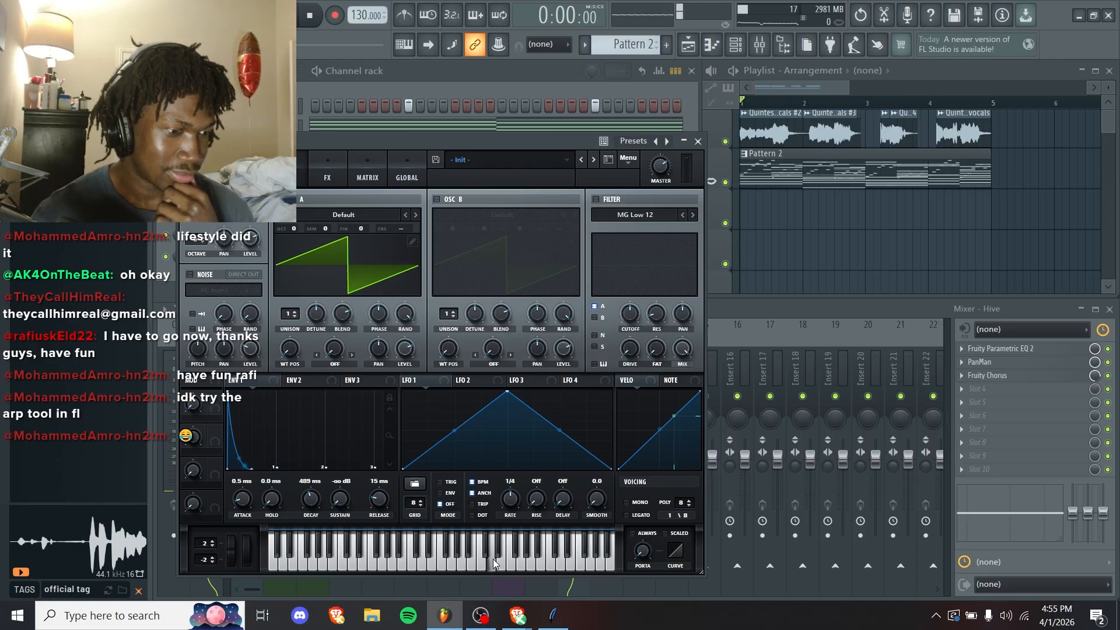
pyautogui.click(697, 141)
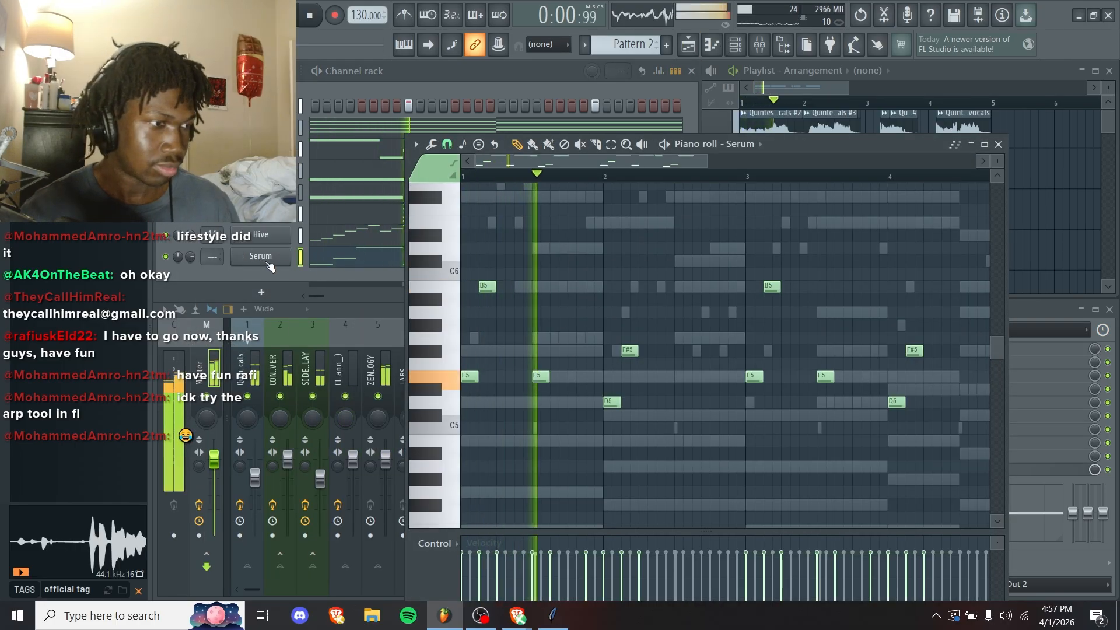
# - Play the Serum melody, raise its D5 note at bar 4 by one semitone, and toggle the Serum mixer track's solo
pyautogui.click(266, 261)
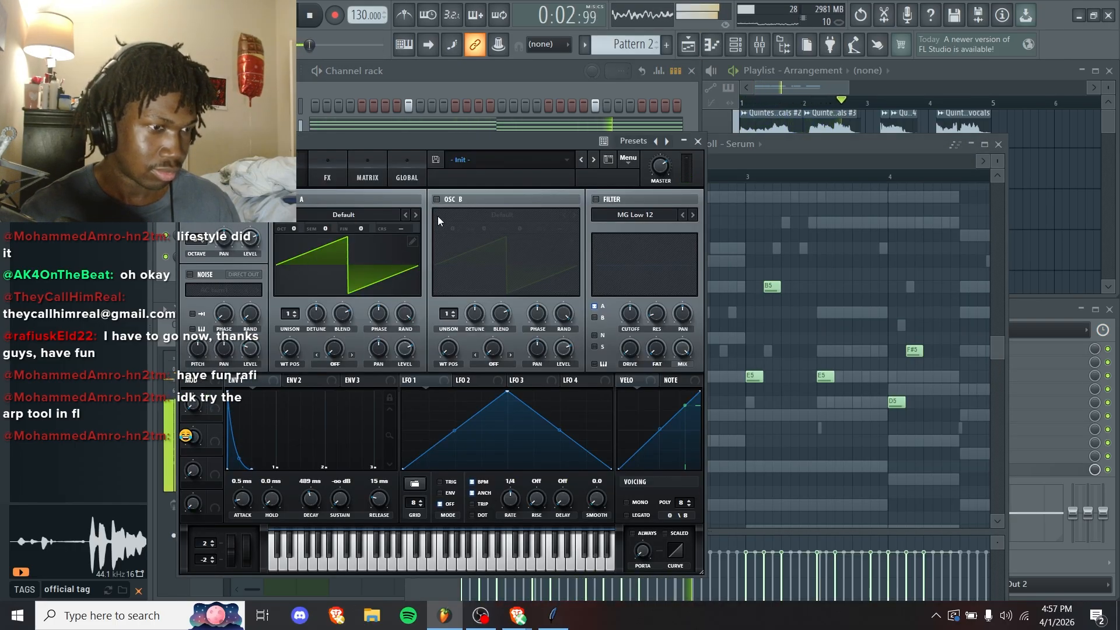
pyautogui.click(794, 337)
pyautogui.scroll(4, 795, 337)
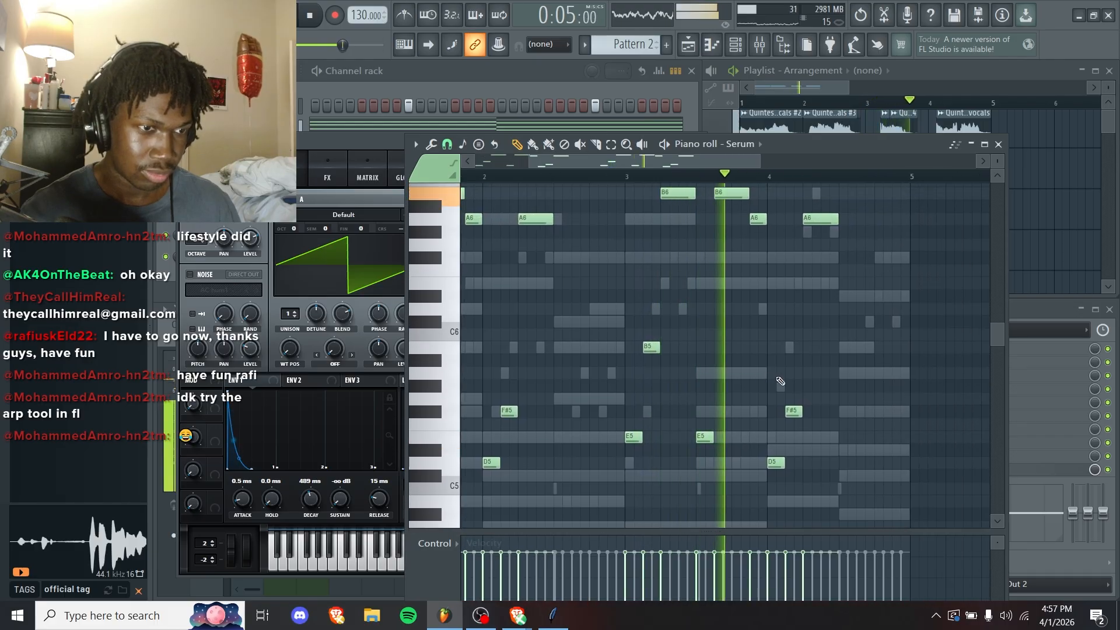
pyautogui.press('space')
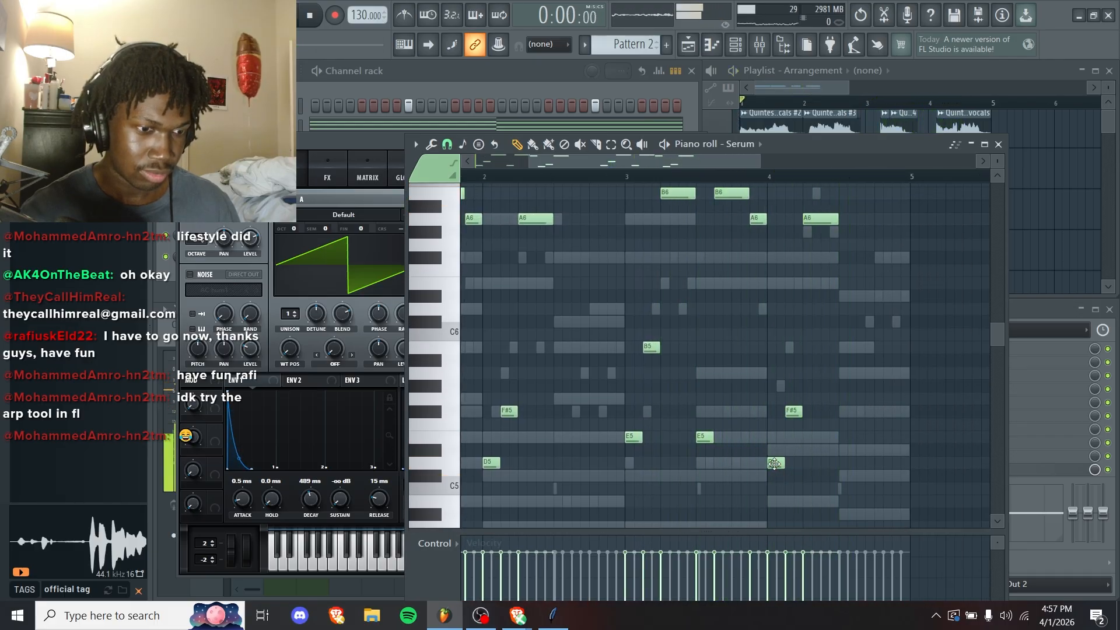
pyautogui.moveTo(776, 463); pyautogui.dragTo(774, 449)
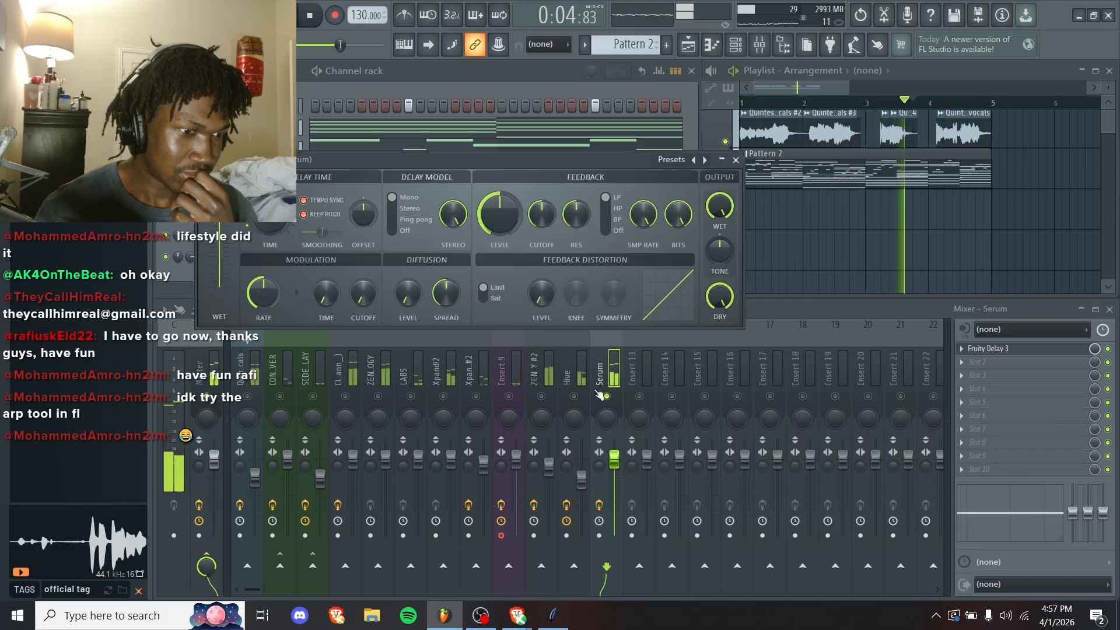
pyautogui.click(615, 407)
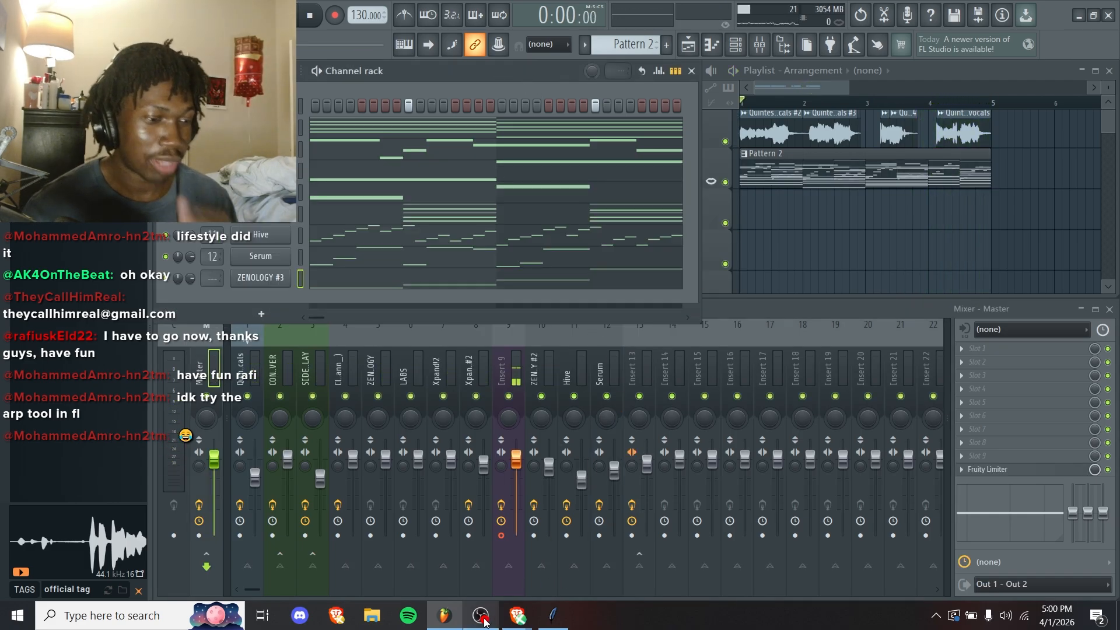
# - Switch to OBS Studio, view the Desktop Audio gain filter, and return to FL Studio
pyautogui.click(480, 615)
pyautogui.click(438, 413)
pyautogui.click(466, 348)
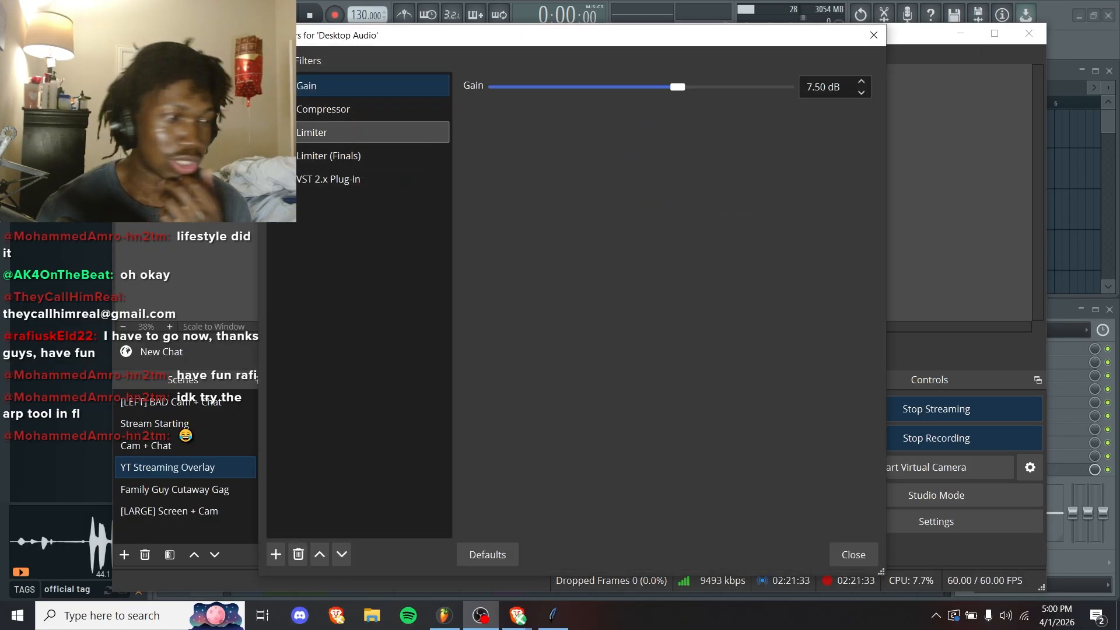
pyautogui.click(873, 35)
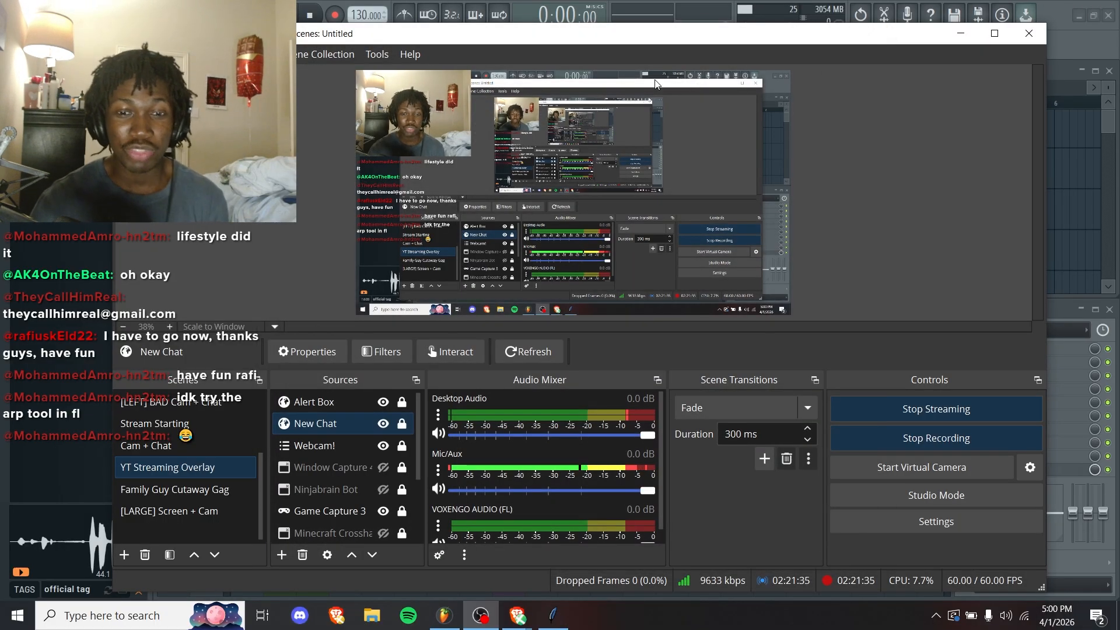
pyautogui.click(11, 278)
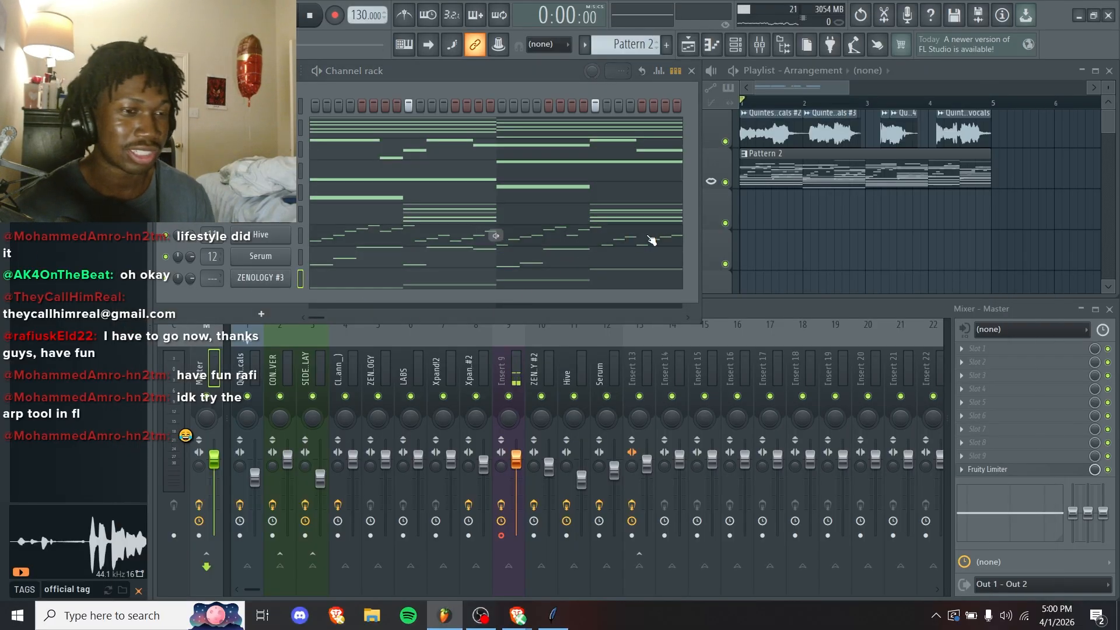
# - Start the beat, mute the Mic/Aux source in OBS Studio, and switch back to FL Studio
pyautogui.rightClick(771, 228)
pyautogui.press('space')
pyautogui.click(481, 615)
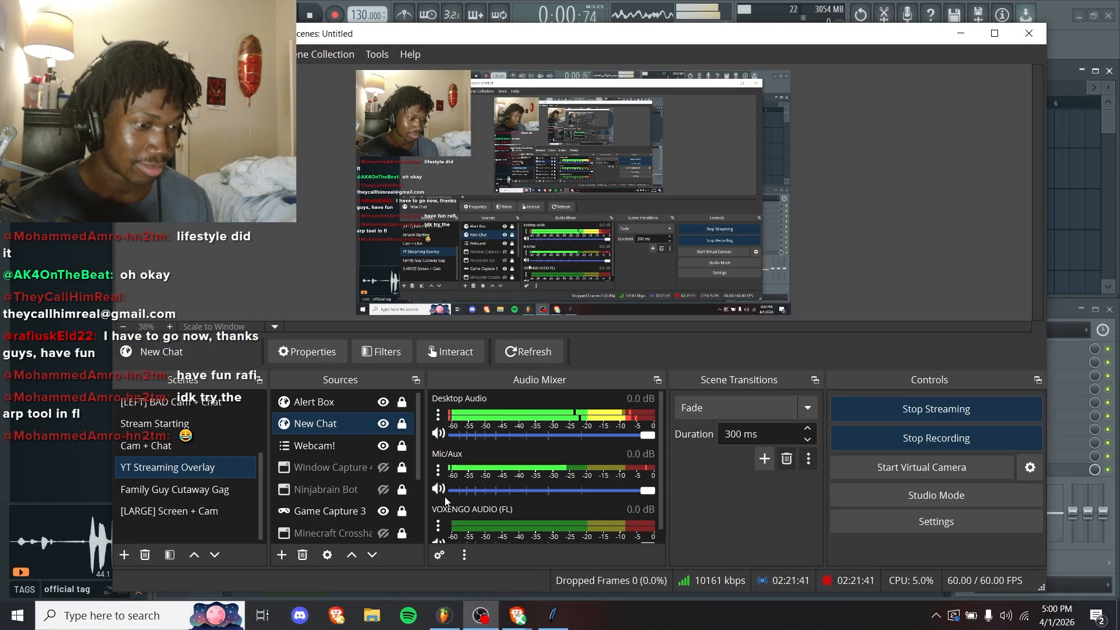
pyautogui.click(440, 490)
pyautogui.hotkey('alt', 'Tab')
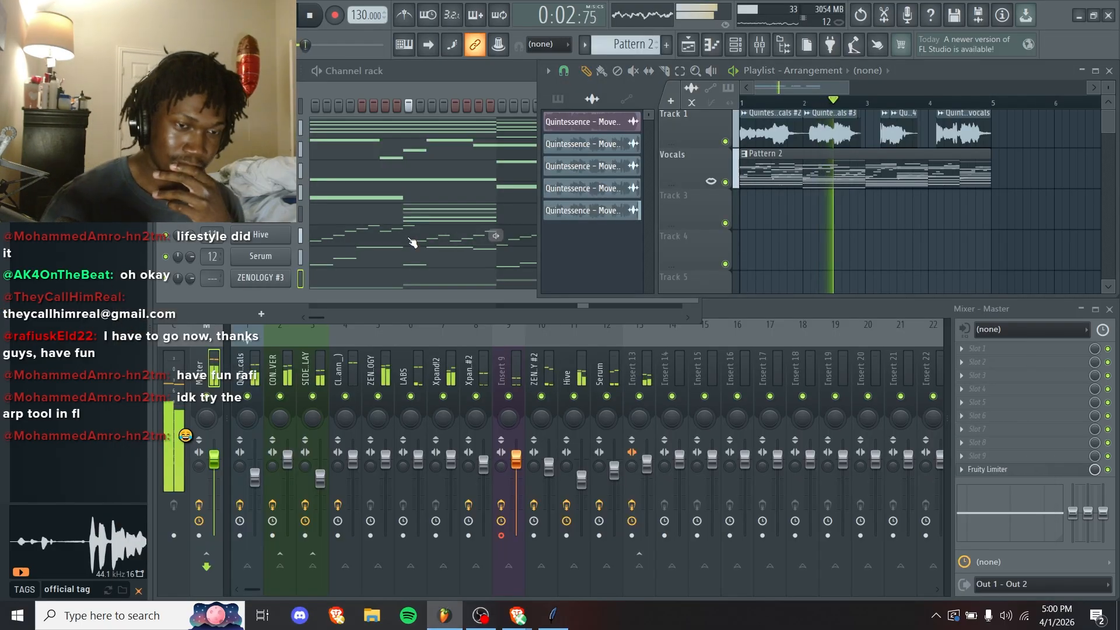
# - Select the Quintessence vocals mixer track and undo the last two changes
pyautogui.click(241, 380)
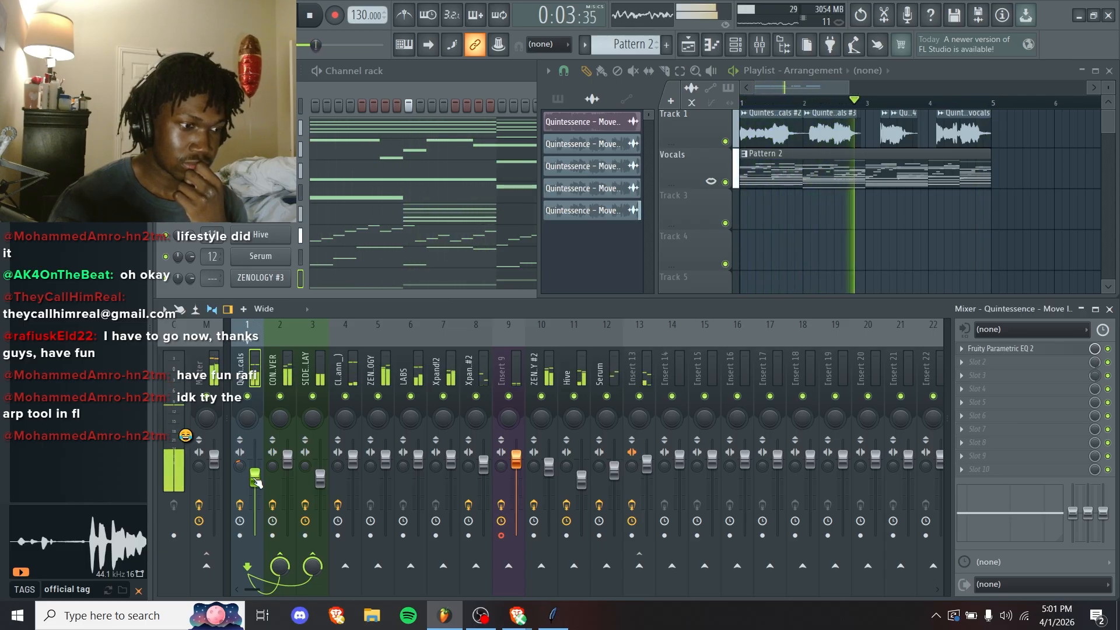
pyautogui.hotkey('ctrl', 'z')
pyautogui.hotkey('ctrl', 'z')
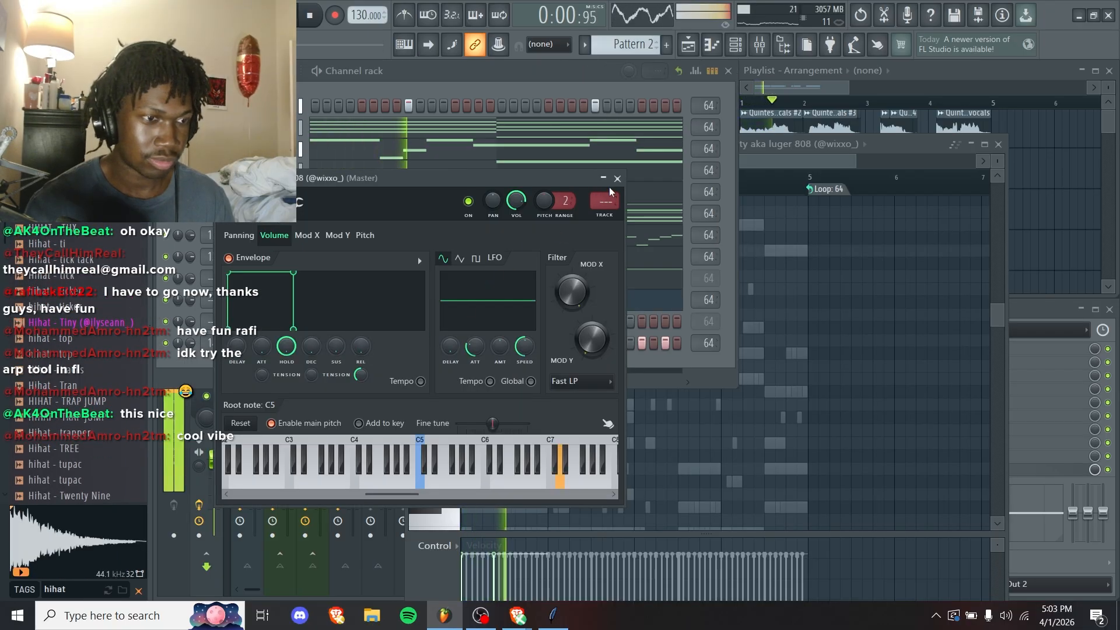
# - Close the thrty aka luger 808's channel settings and play the beat from its piano roll
pyautogui.click(616, 178)
pyautogui.click(868, 317)
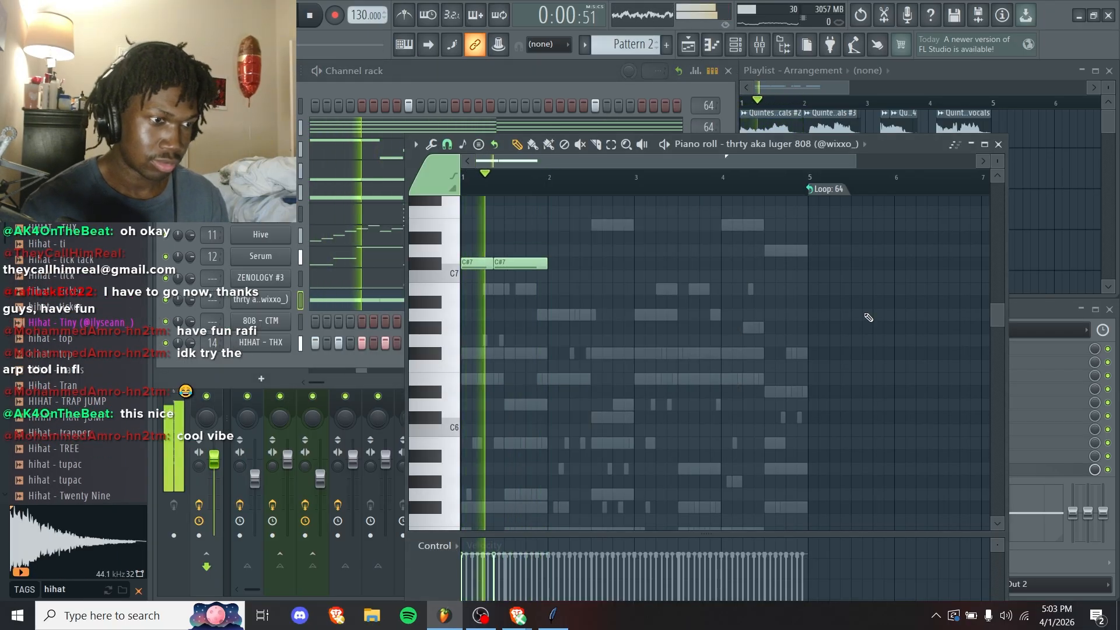
pyautogui.press('space')
pyautogui.press('space')
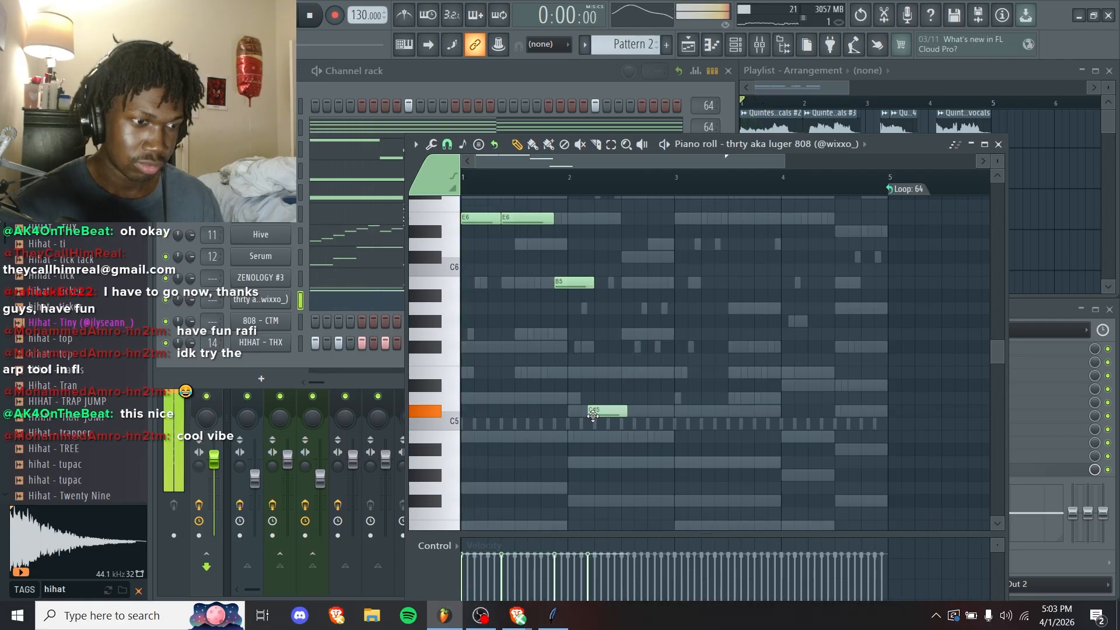
# - Play back the 808 line and add a second B4 note directly after the first one in bar 2
pyautogui.press('space')
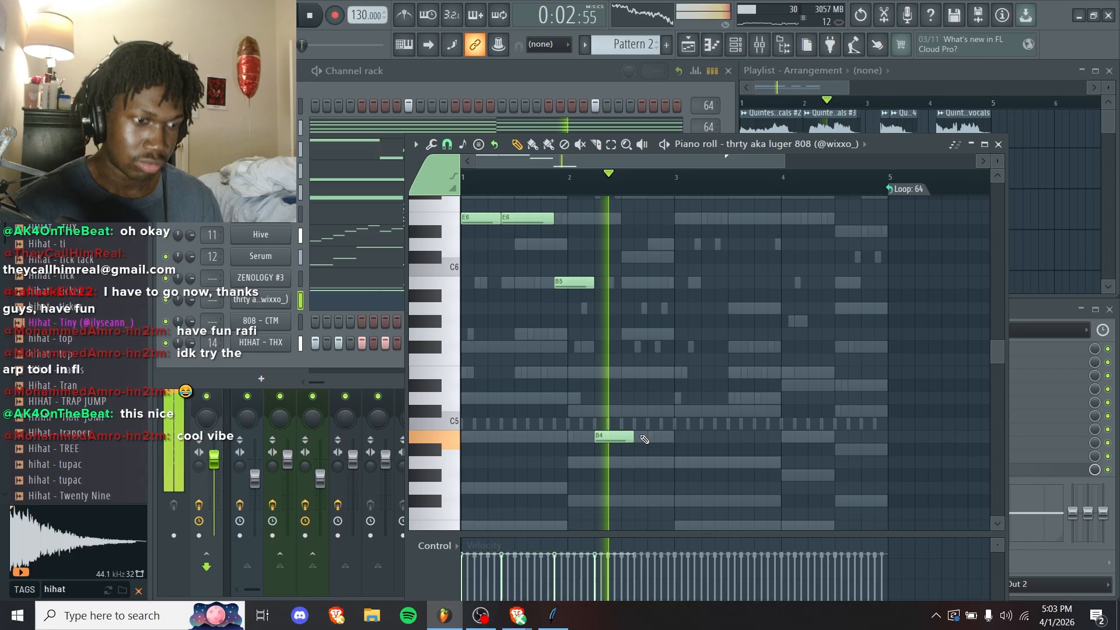
pyautogui.press('space')
pyautogui.click(636, 437)
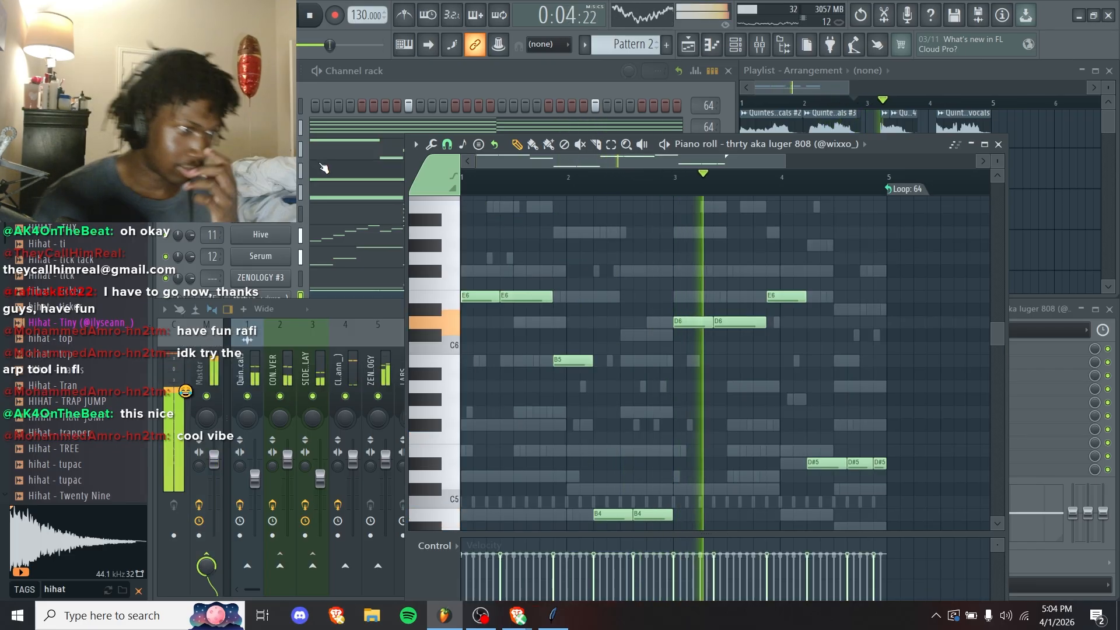
# - Load Fruity Parametric EQ 2 into the first effect slot of the ZENOLOGY mixer track
pyautogui.click(285, 370)
pyautogui.click(389, 374)
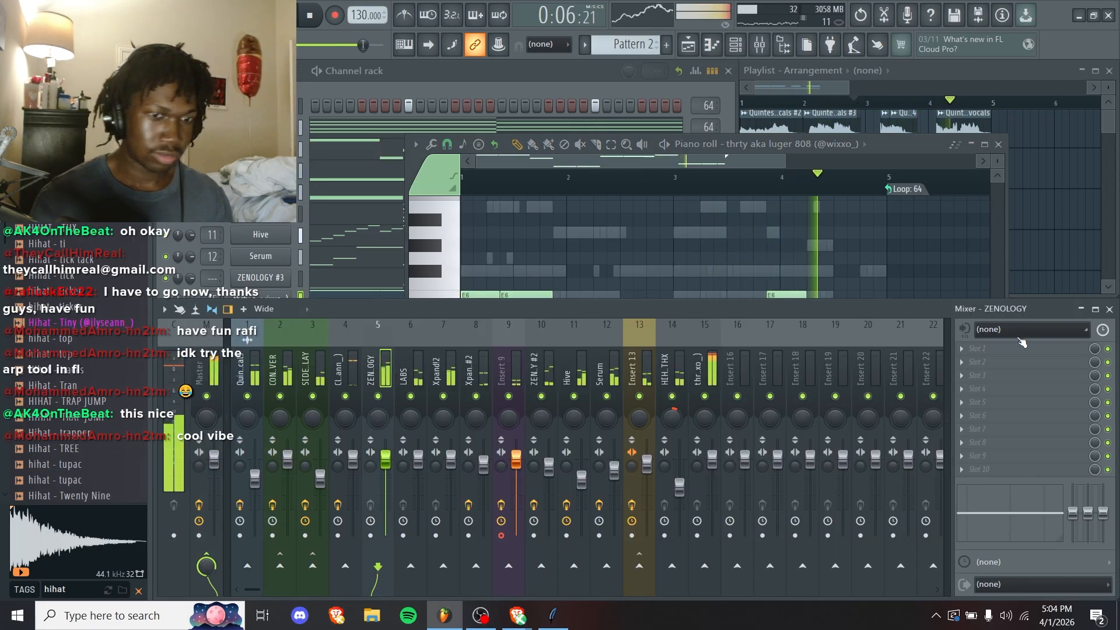
pyautogui.click(1020, 348)
pyautogui.click(629, 28)
pyautogui.write('eq')
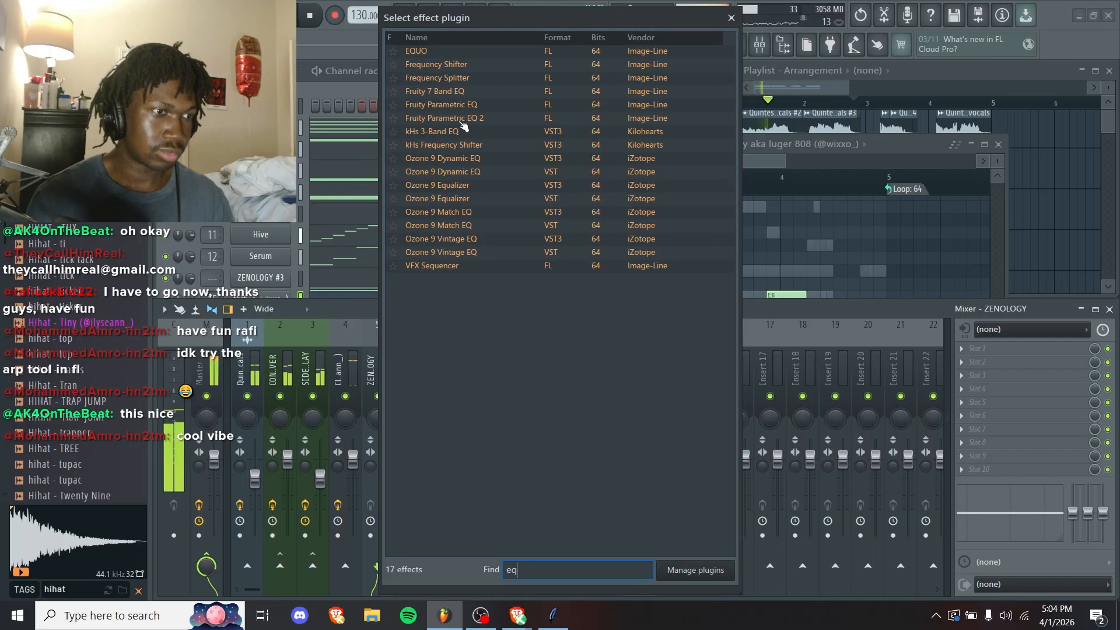
pyautogui.doubleClick(463, 120)
# - Apply the 40Hz cut preset to the ZENOLOGY EQ and raise its low-cut point to just above 100 Hz
pyautogui.click(678, 255)
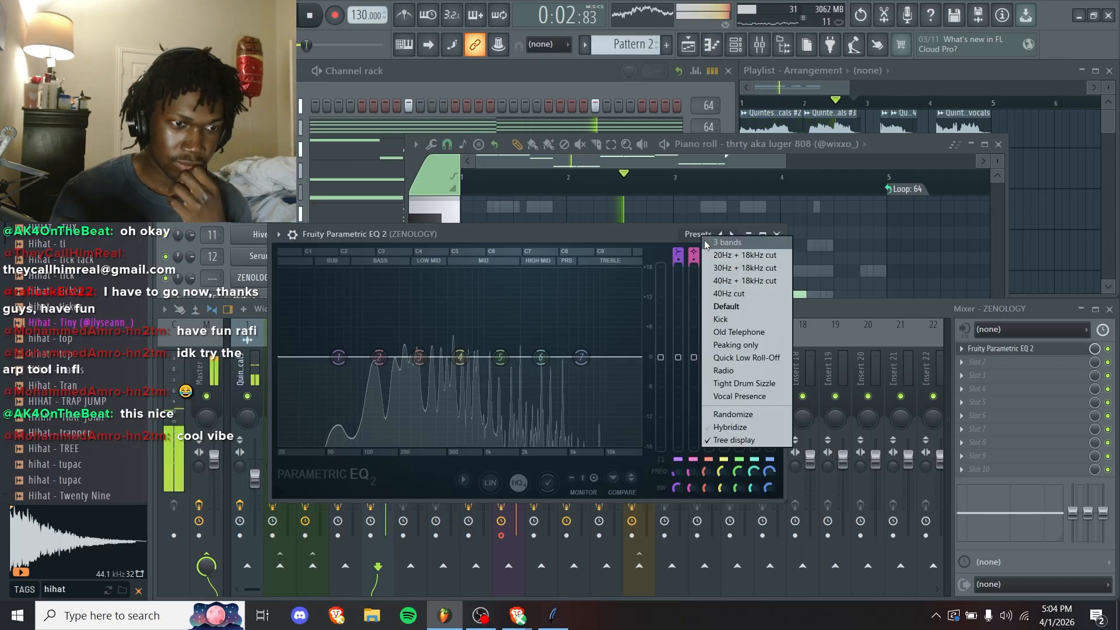
pyautogui.click(727, 294)
pyautogui.moveTo(303, 357); pyautogui.dragTo(389, 357)
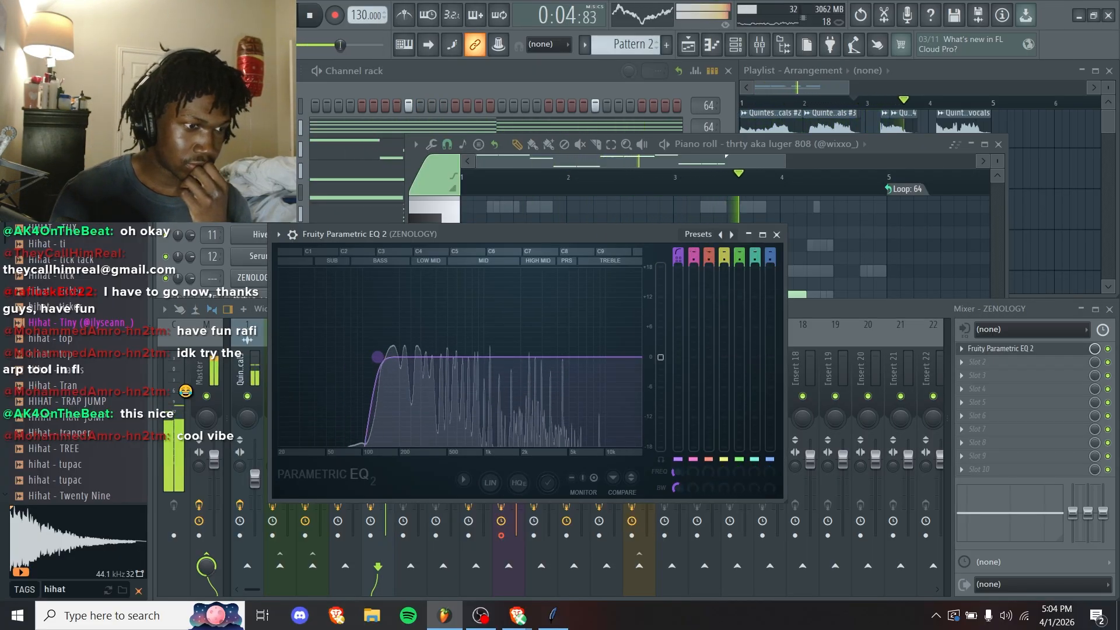
pyautogui.press('Escape')
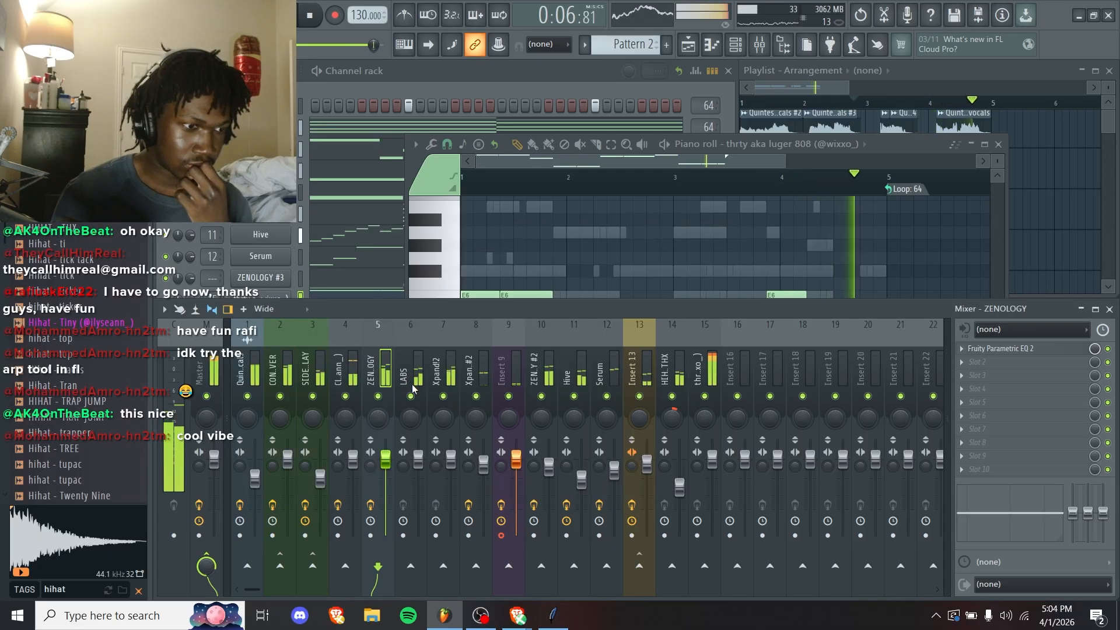
pyautogui.click(878, 350)
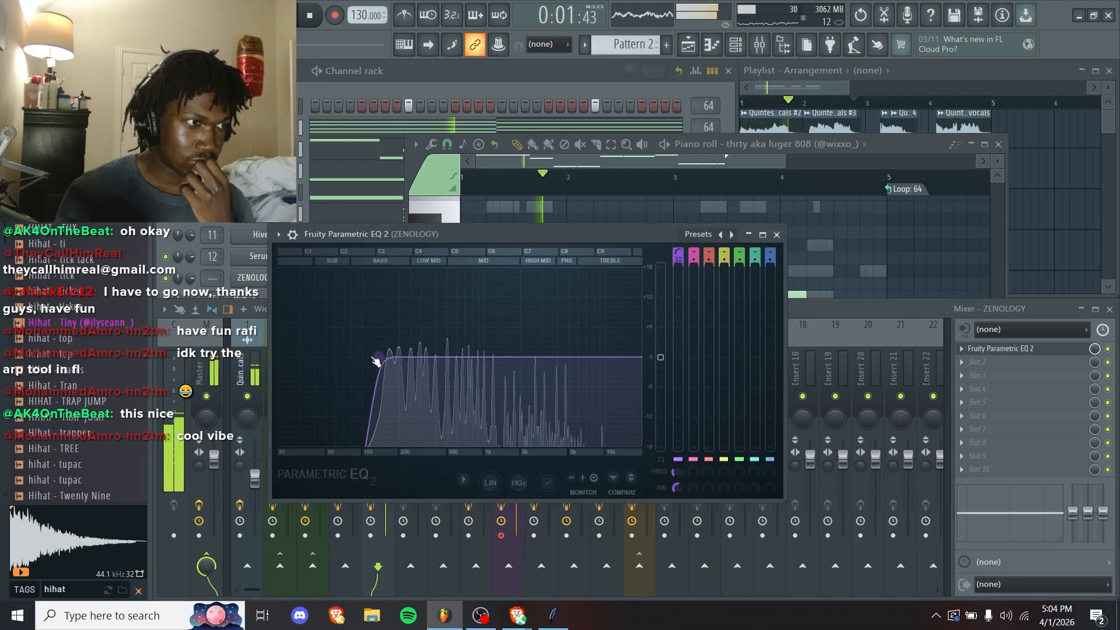